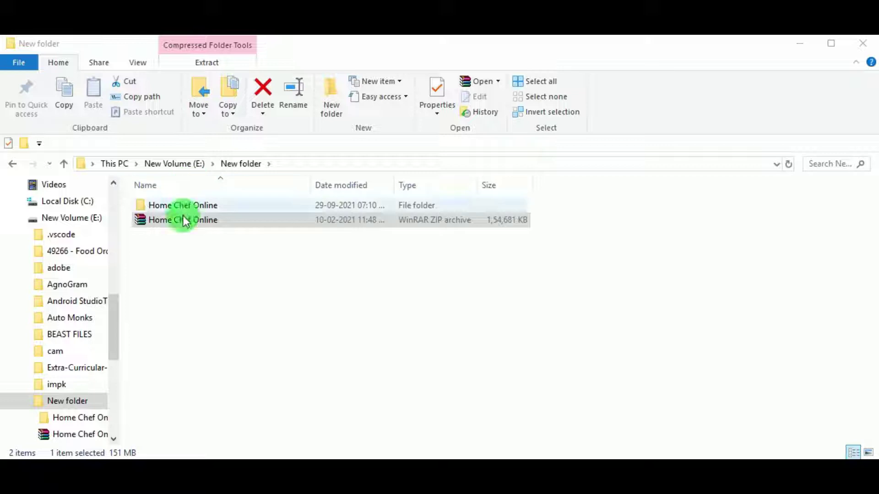
# - Open the nested Home Chef Online folder and look through the HomeBakers folder's files
pyautogui.doubleClick(194, 206)
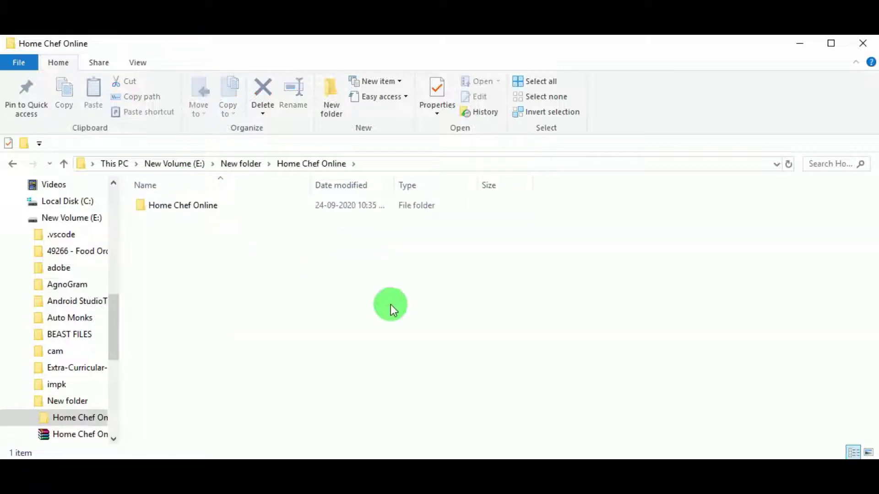
pyautogui.doubleClick(377, 205)
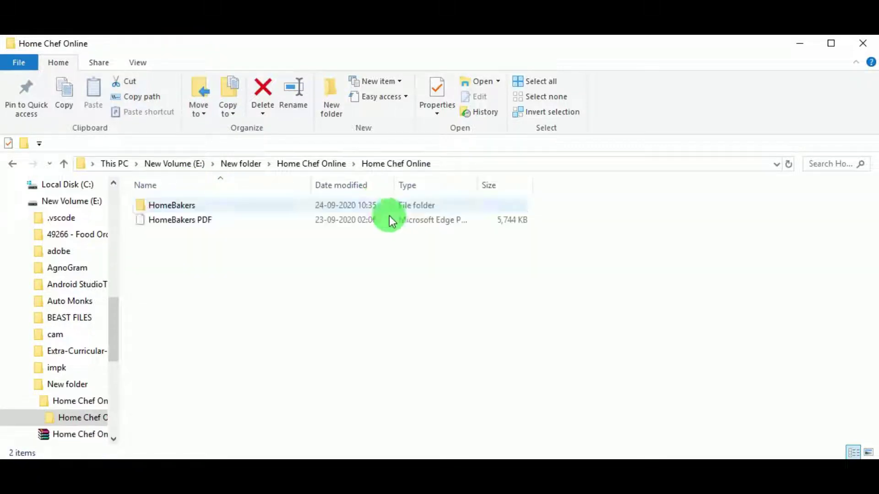
pyautogui.click(233, 205)
pyautogui.doubleClick(234, 206)
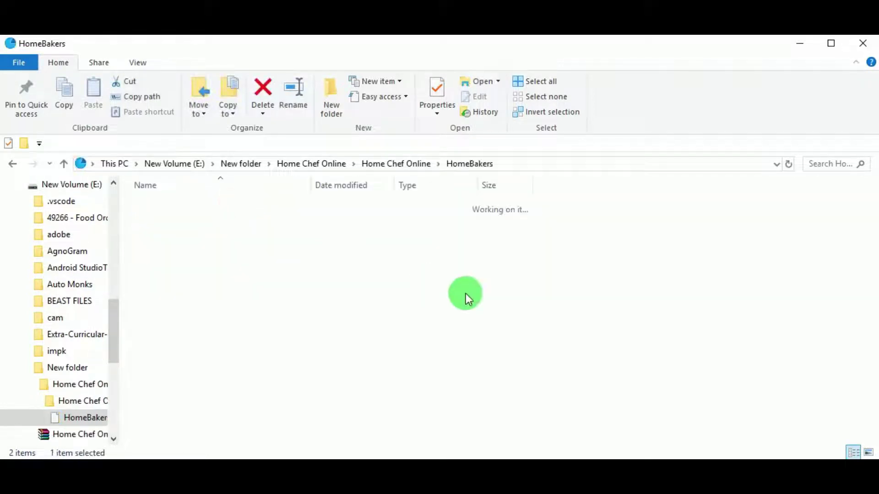
pyautogui.scroll(-7, 447, 293)
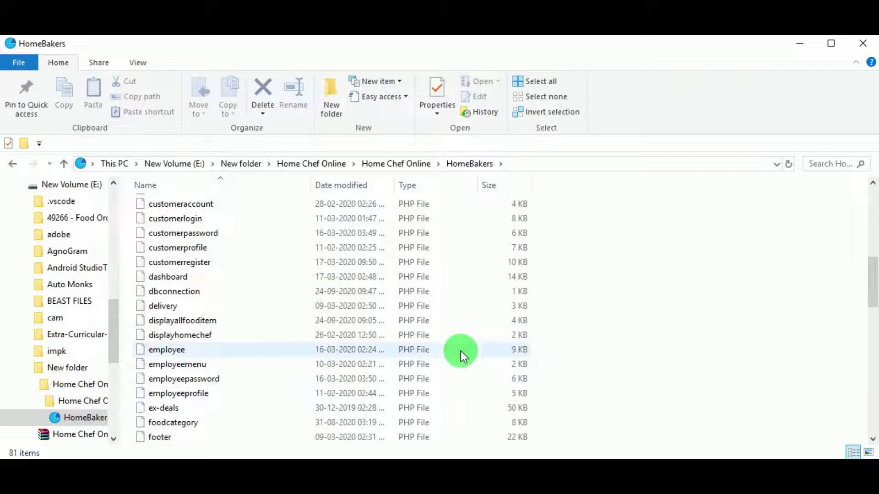
# - Browse HomeBakers again, then return to Home Chef Online and locate the homebakers SQL file
pyautogui.click(373, 165)
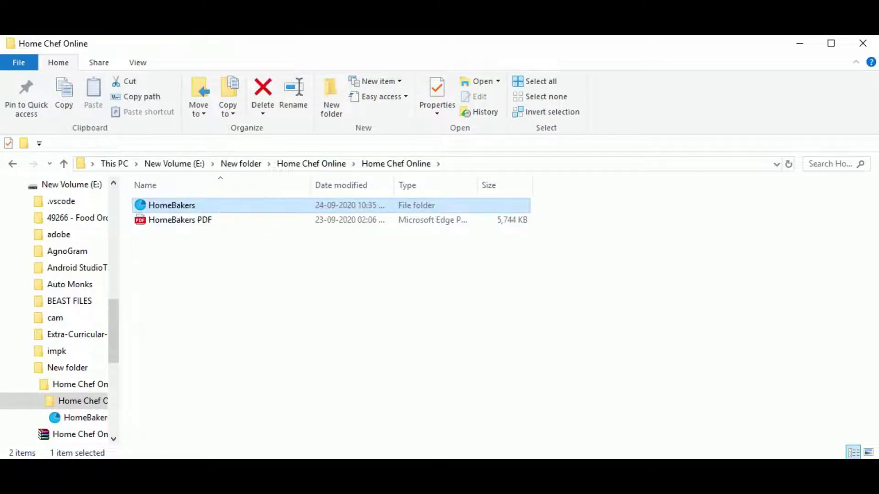
pyautogui.press('Return')
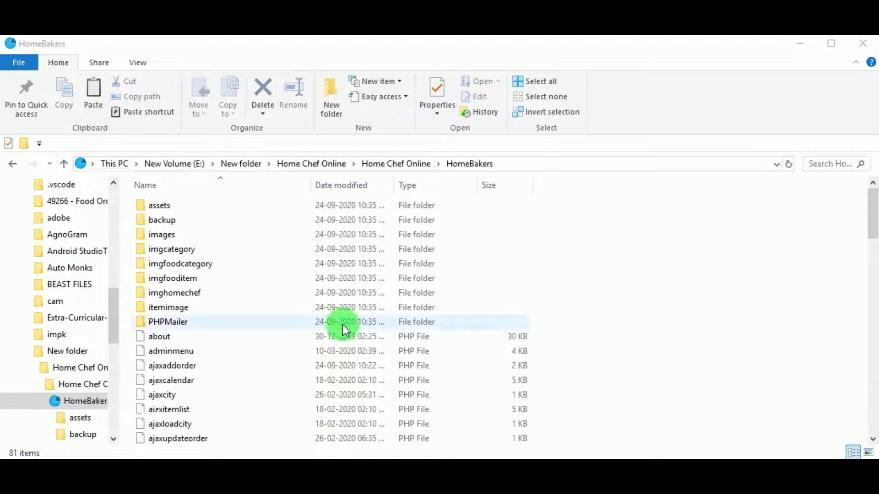
pyautogui.scroll(-7, 345, 326)
pyautogui.scroll(-14, 413, 402)
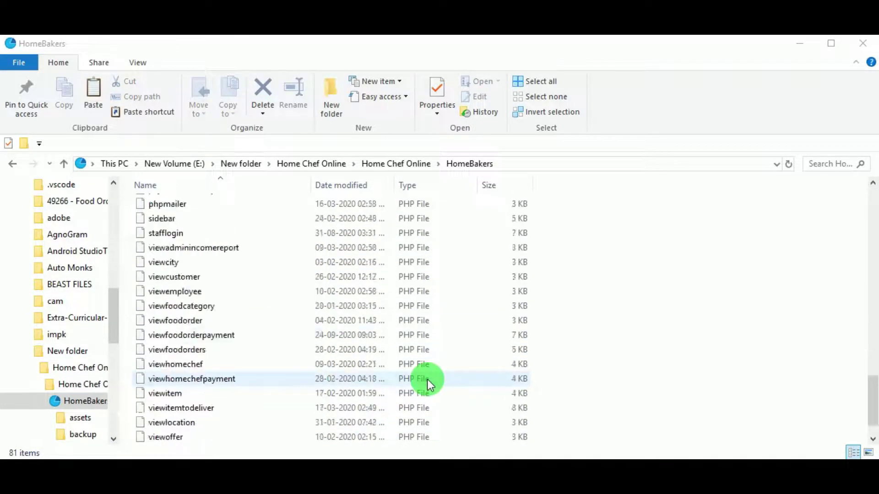
pyautogui.scroll(13, 427, 380)
pyautogui.click(410, 164)
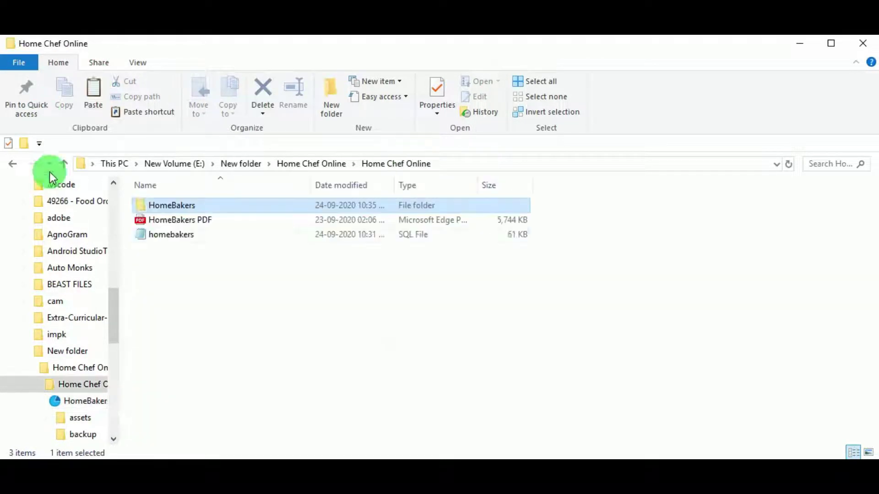
pyautogui.click(165, 236)
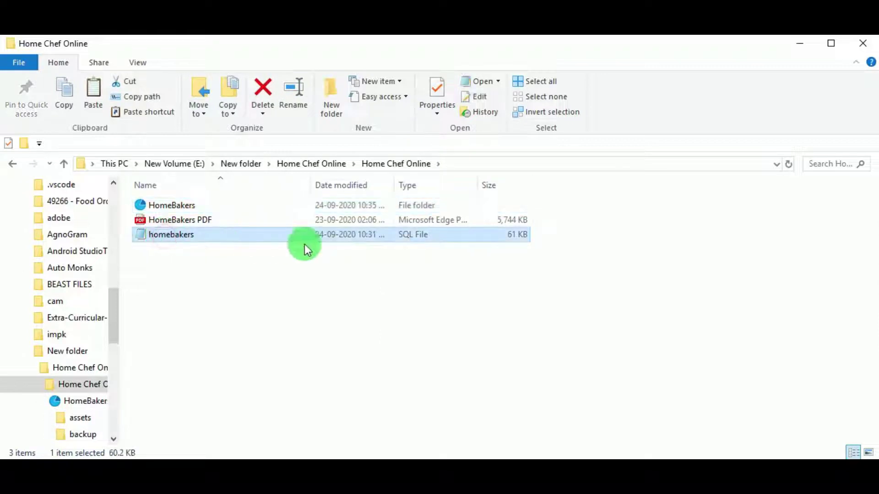
pyautogui.click(279, 276)
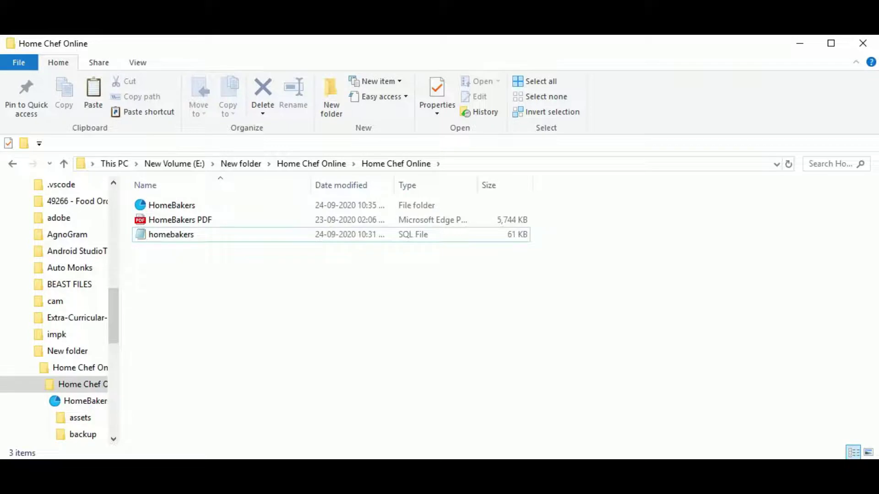
# - Start the Apache and MySQL services in XAMPP, then minimize the control panel
pyautogui.click(420, 168)
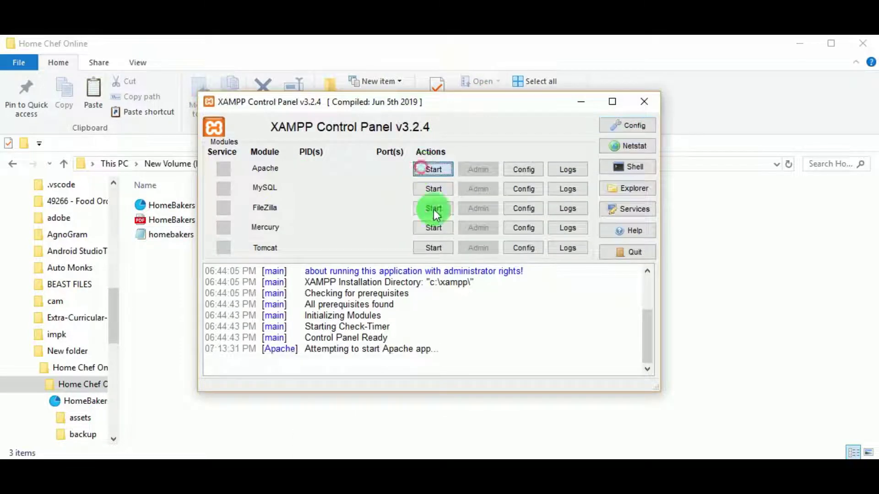
pyautogui.click(433, 188)
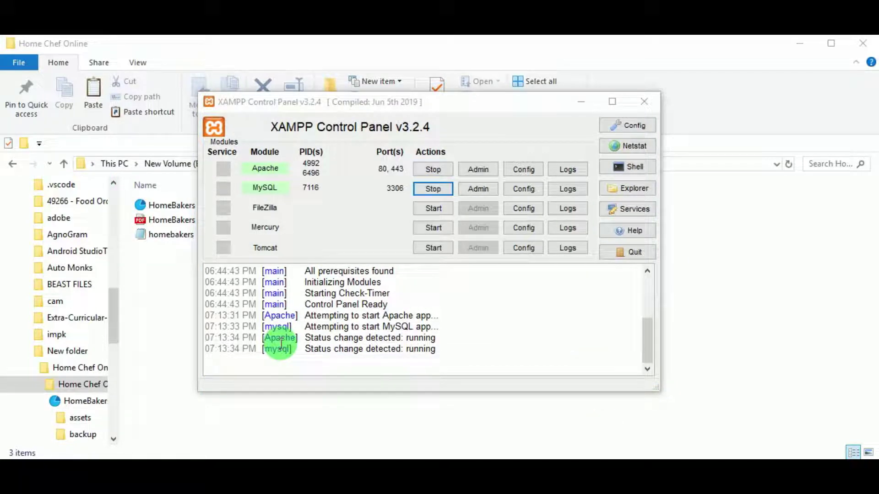
pyautogui.click(566, 103)
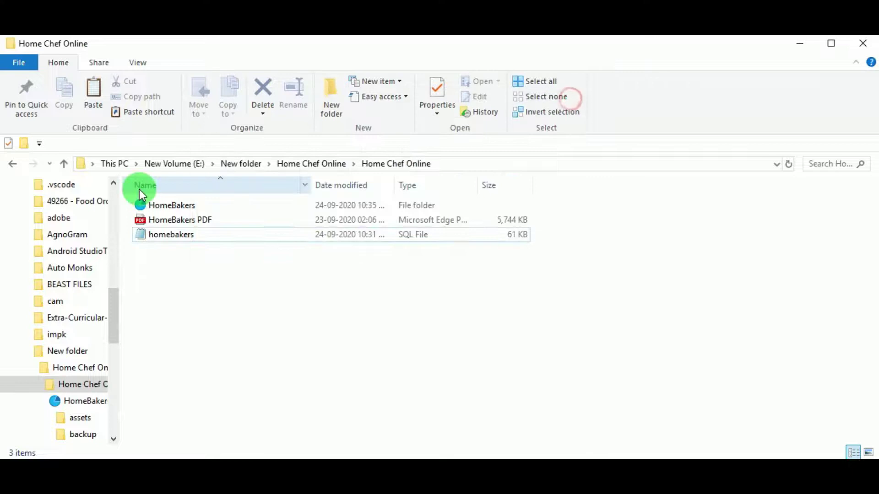
# - Copy the HomeBakers folder and paste it into C:\xampp\htdocs
pyautogui.click(178, 204)
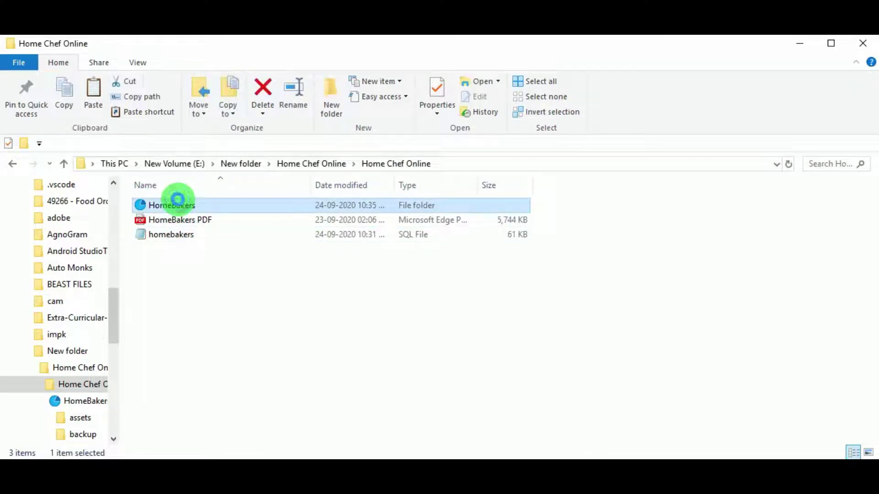
pyautogui.rightClick(220, 208)
pyautogui.click(209, 427)
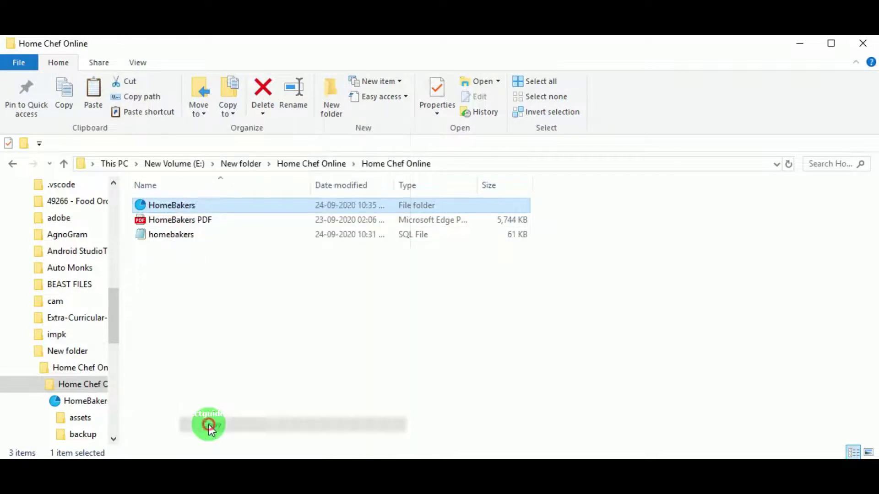
pyautogui.scroll(3, 24, 266)
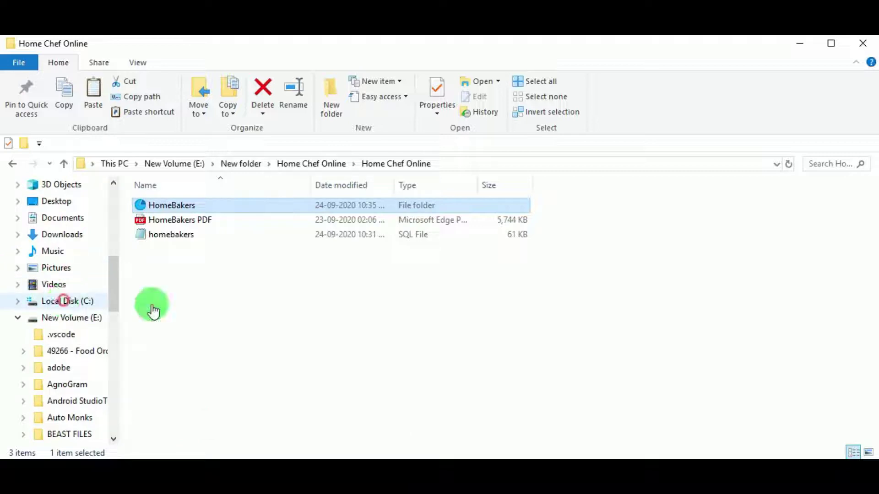
pyautogui.doubleClick(176, 305)
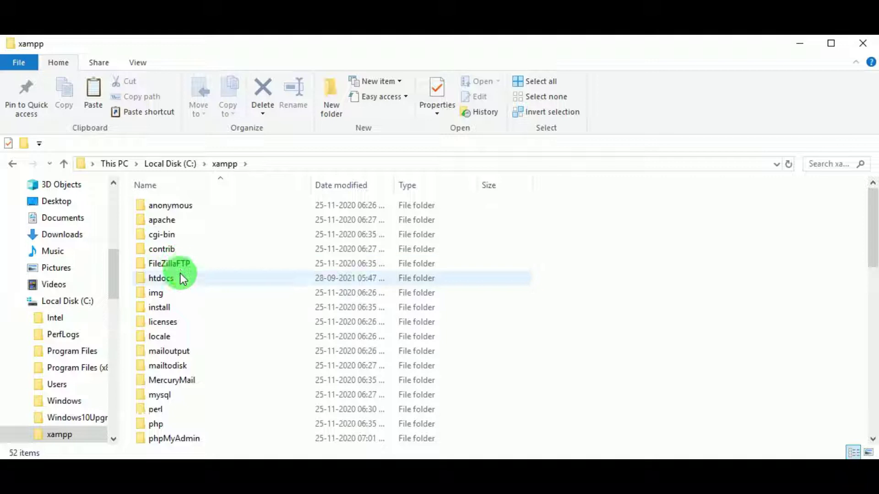
pyautogui.doubleClick(183, 278)
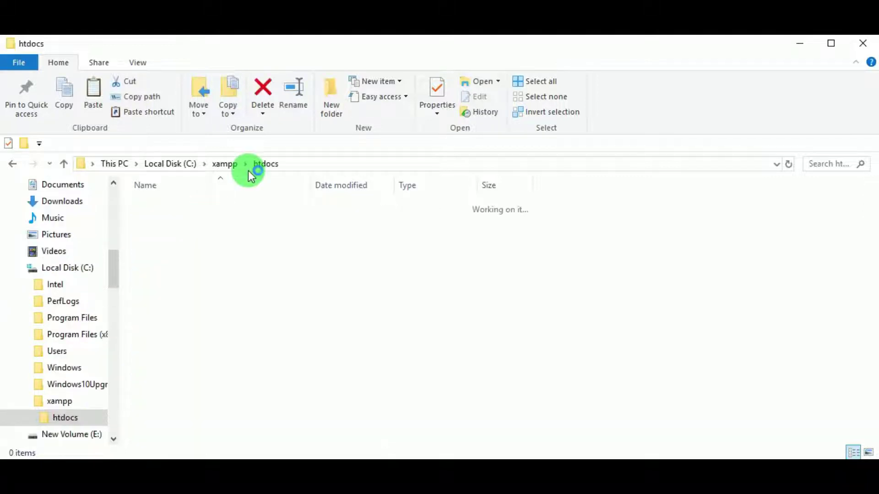
pyautogui.rightClick(204, 428)
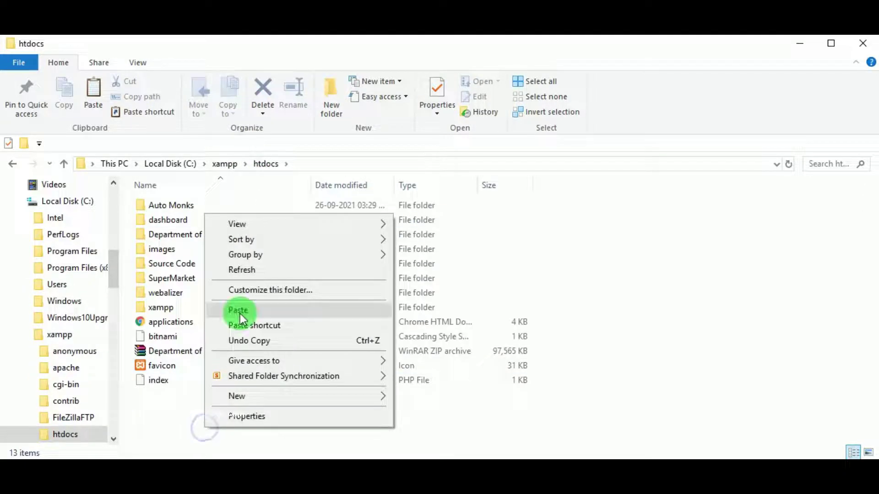
pyautogui.click(240, 314)
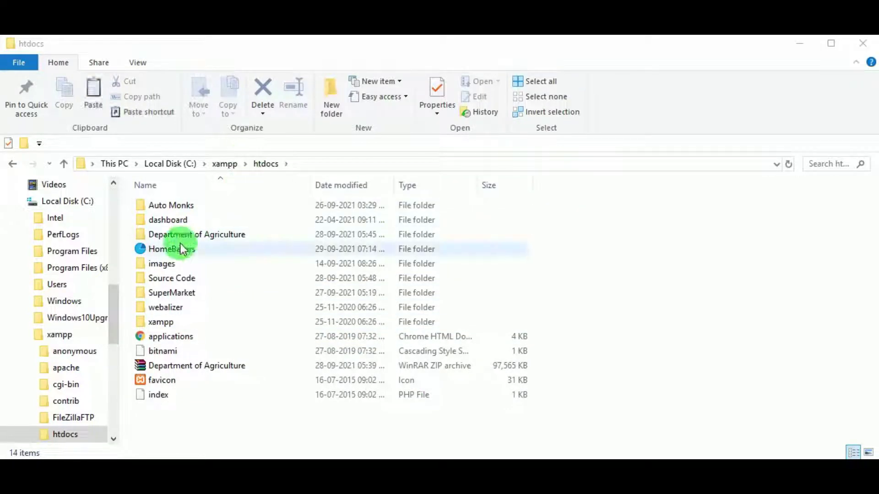
# - Open the copied HomeBakers folder in htdocs to check its contents
pyautogui.click(185, 250)
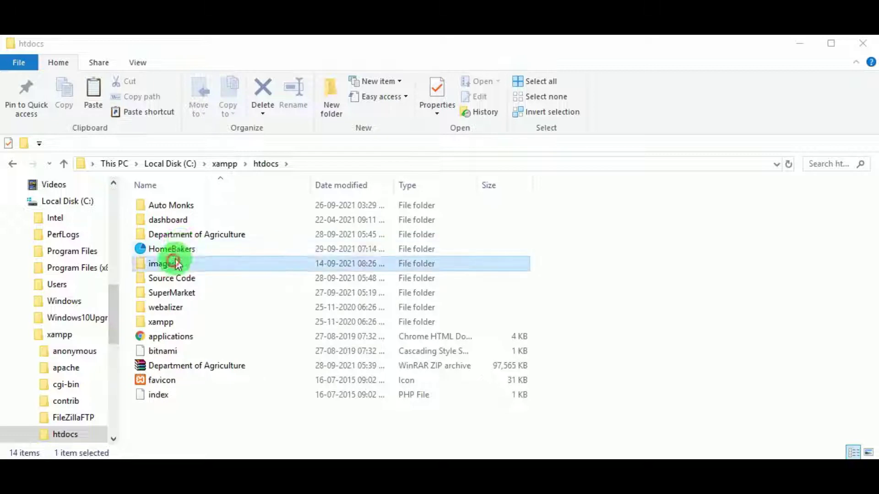
pyautogui.doubleClick(202, 250)
pyautogui.scroll(-10, 422, 309)
pyautogui.scroll(-12, 378, 357)
pyautogui.scroll(18, 386, 343)
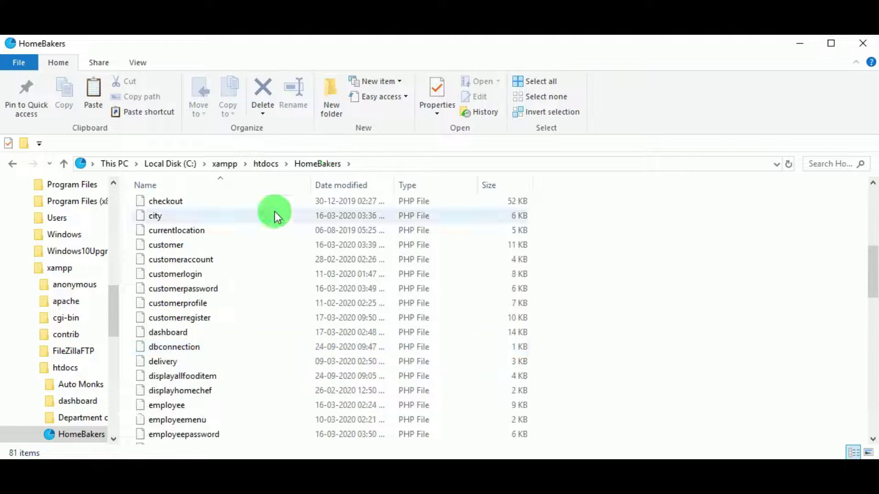
pyautogui.hotkey('alt', 'Left')
# - Copy the folder name 'HomeBakers' to the clipboard without renaming, then switch to Chrome
pyautogui.doubleClick(178, 249)
pyautogui.rightClick(177, 249)
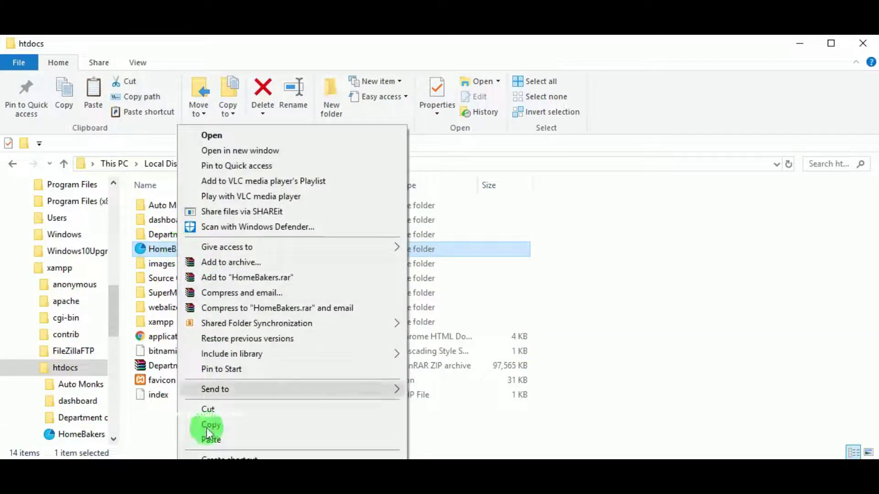
pyautogui.click(204, 424)
pyautogui.click(179, 249)
pyautogui.rightClick(182, 251)
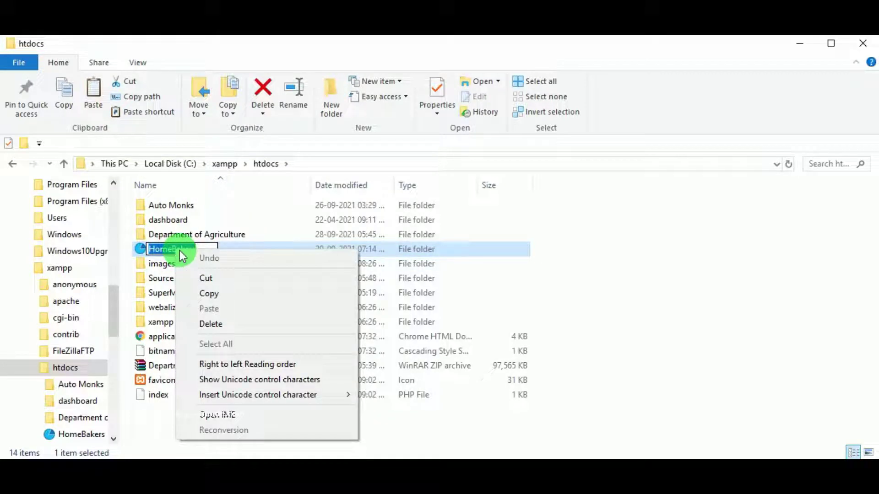
pyautogui.click(219, 293)
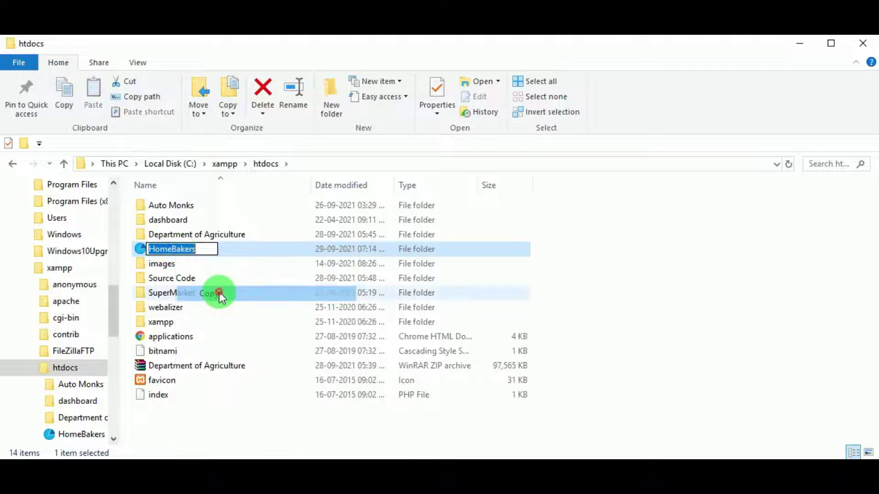
pyautogui.click(705, 306)
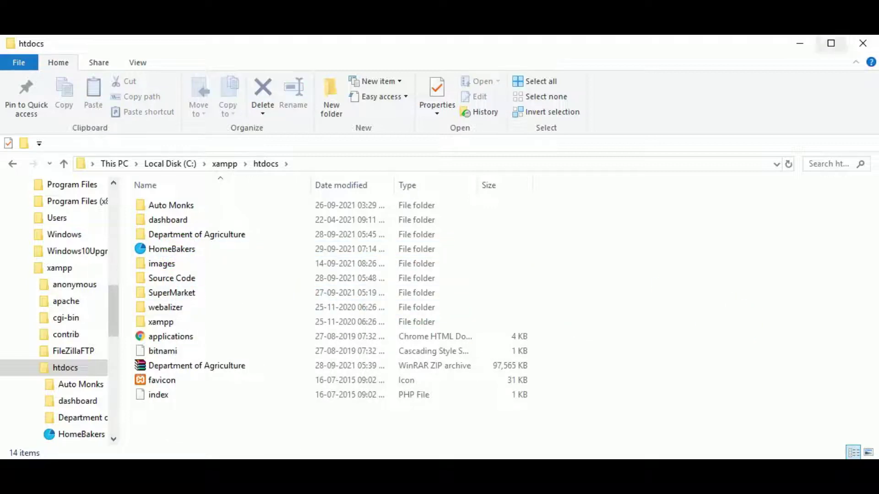
pyautogui.hotkey('alt', 'Tab')
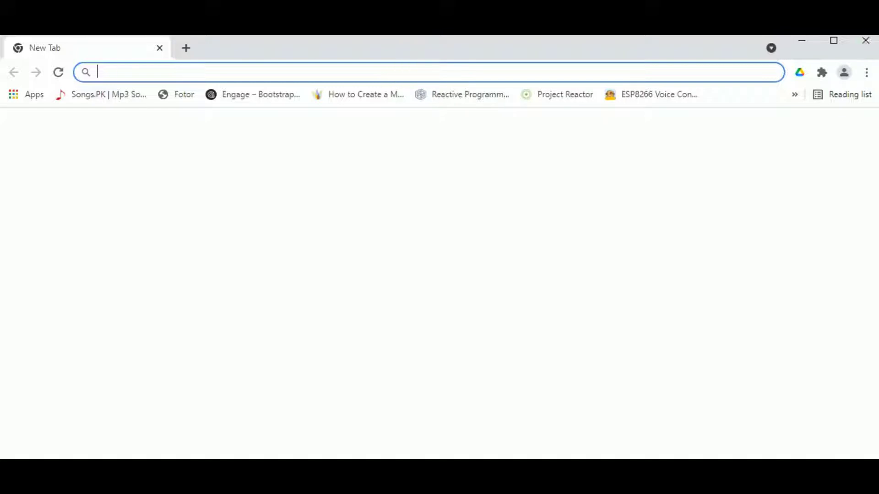
# - Load the Home Bakers site at localhost/HomeBakers
pyautogui.click(239, 77)
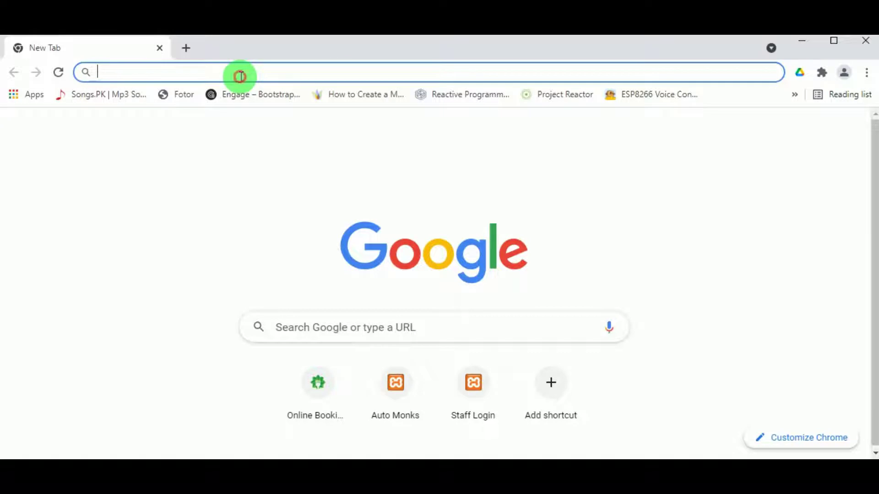
pyautogui.write('l')
pyautogui.moveTo(229, 76); pyautogui.dragTo(151, 91)
pyautogui.hotkey('ctrl', 'v')
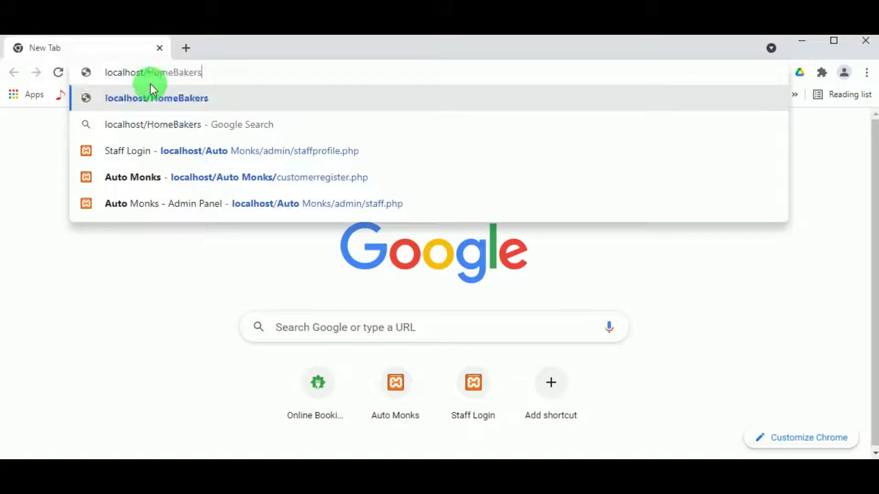
pyautogui.press('Return')
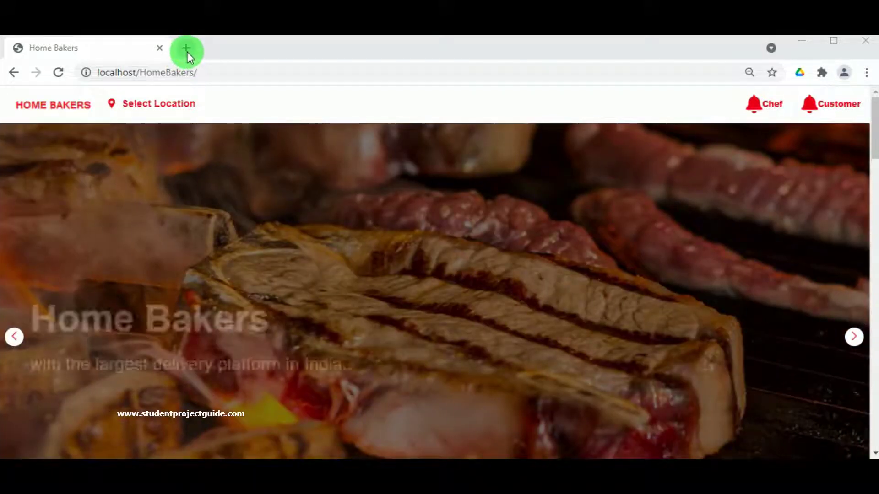
# - In a new tab, go to localhost/phpmyadmin
pyautogui.click(186, 48)
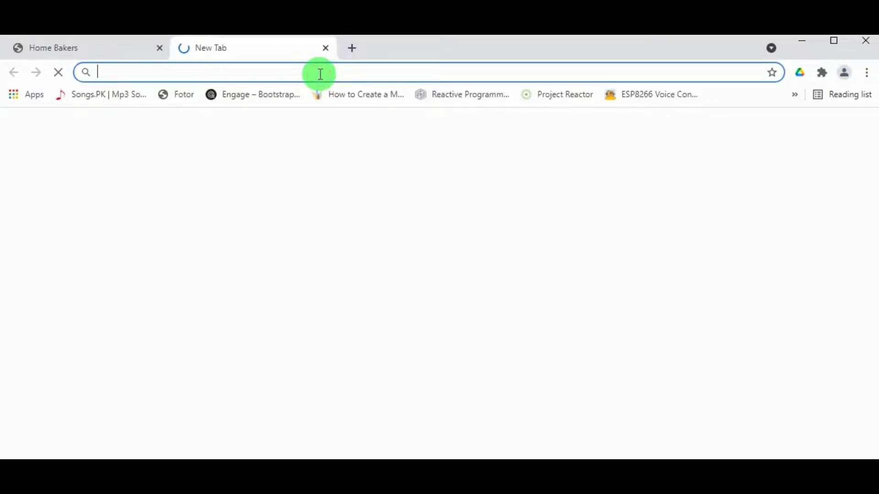
pyautogui.write('localhost/Auto Monks/')
pyautogui.click(316, 76)
pyautogui.moveTo(238, 79); pyautogui.dragTo(150, 79)
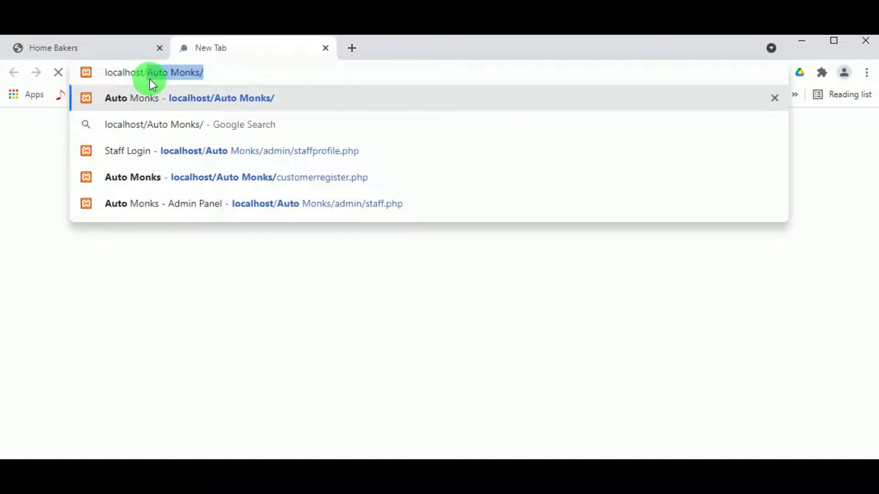
pyautogui.write('php')
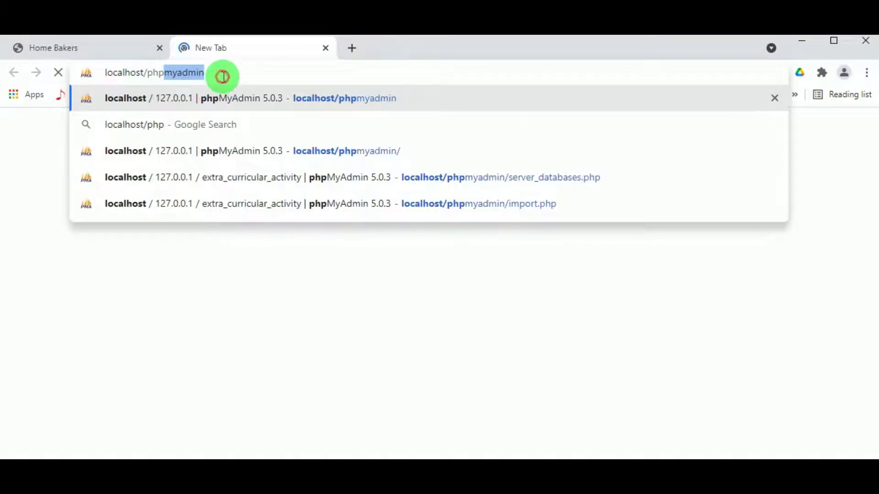
pyautogui.click(222, 73)
pyautogui.press('Return')
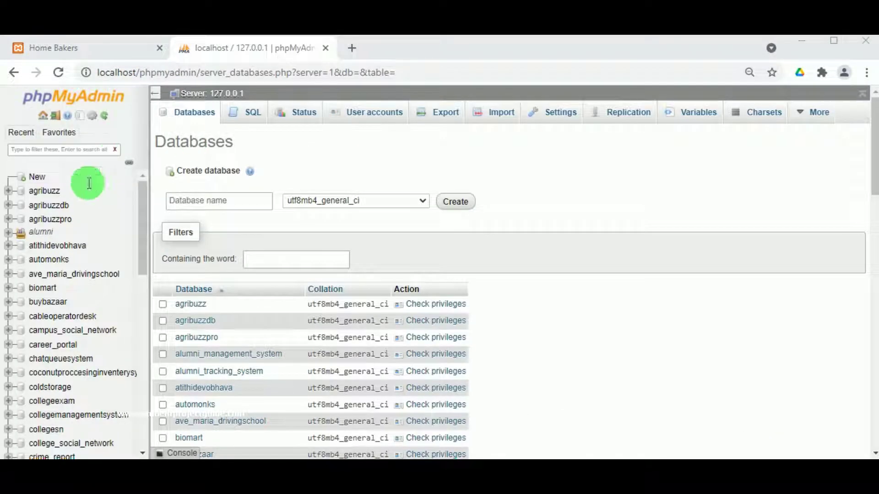
# - Create an empty database named 'homebakers' in phpMyAdmin's Databases tab
pyautogui.click(217, 201)
pyautogui.click(215, 201)
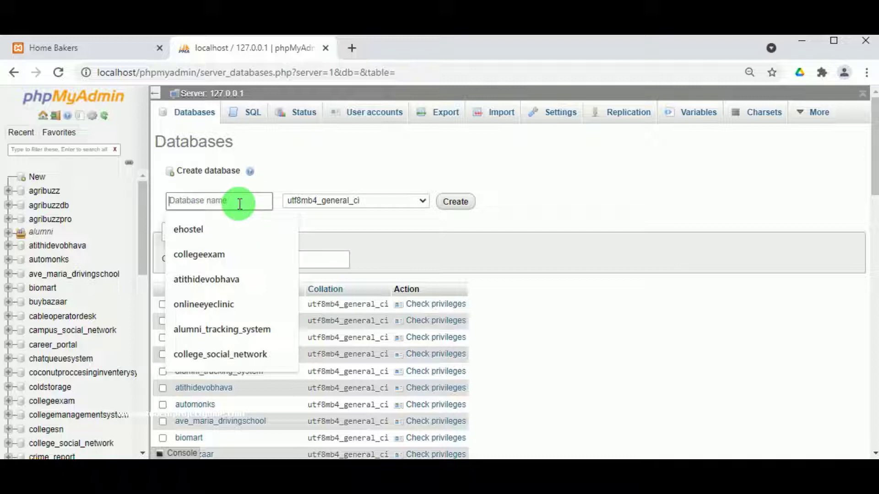
pyautogui.write('homebakers')
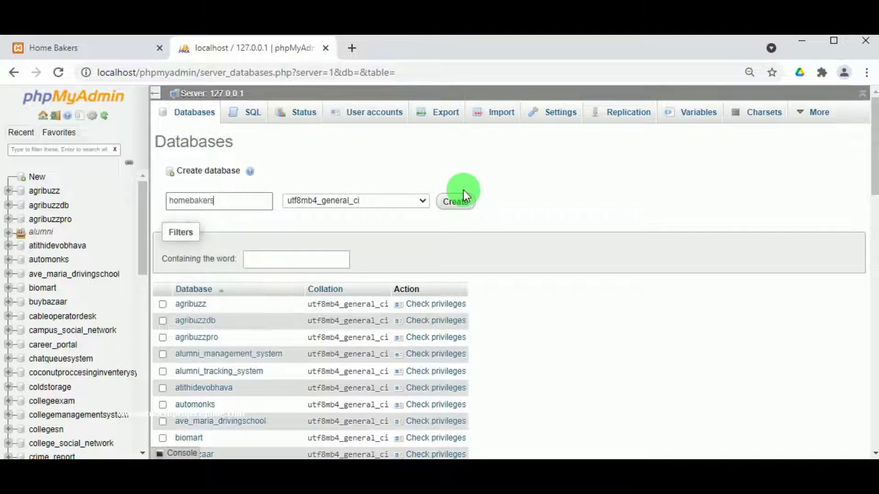
pyautogui.click(455, 200)
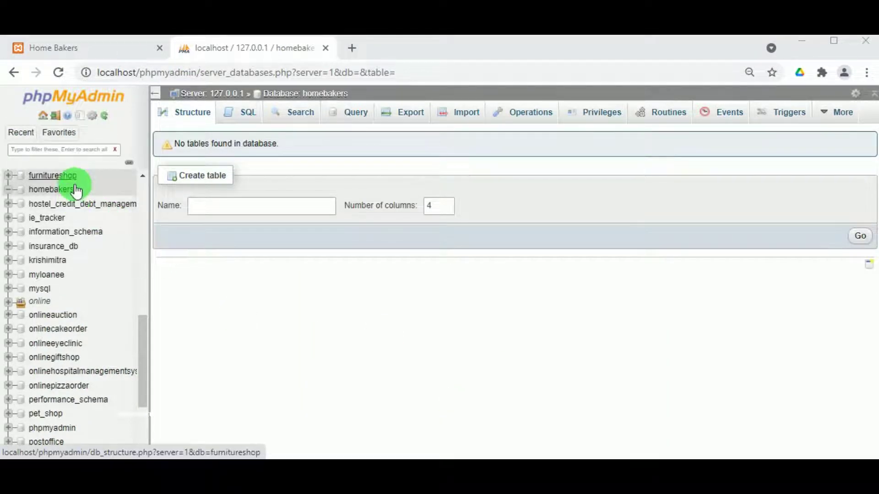
pyautogui.click(468, 118)
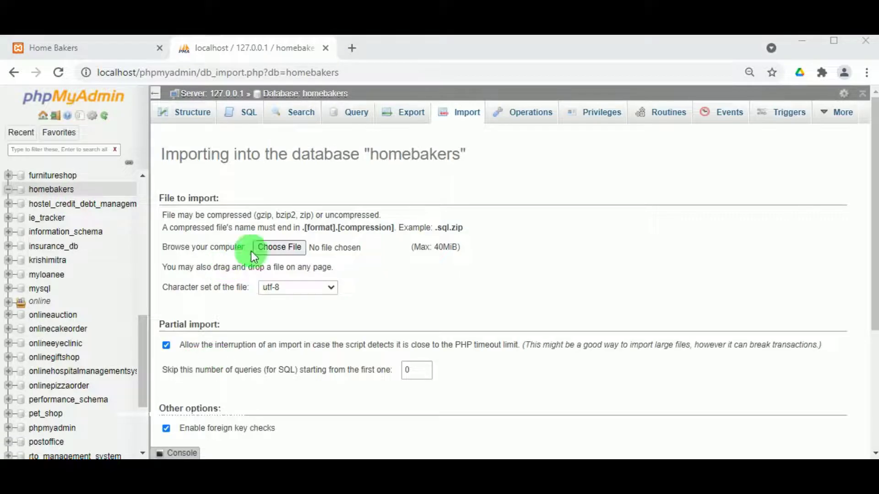
# - Import homebakers.sql into the homebakers database and check its ten new tables
pyautogui.click(292, 248)
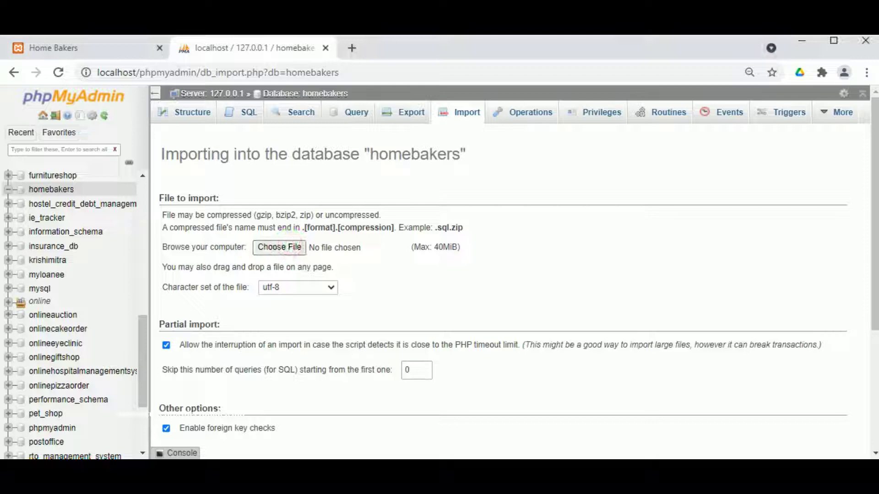
pyautogui.click(256, 158)
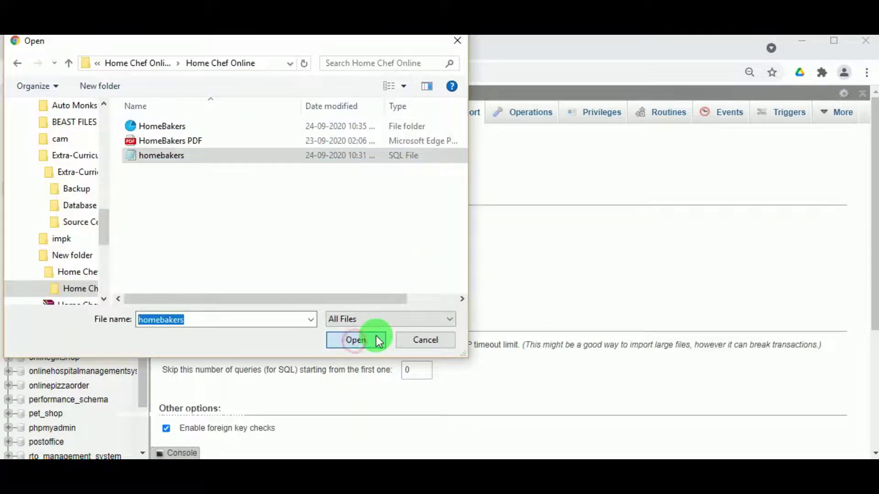
pyautogui.click(356, 343)
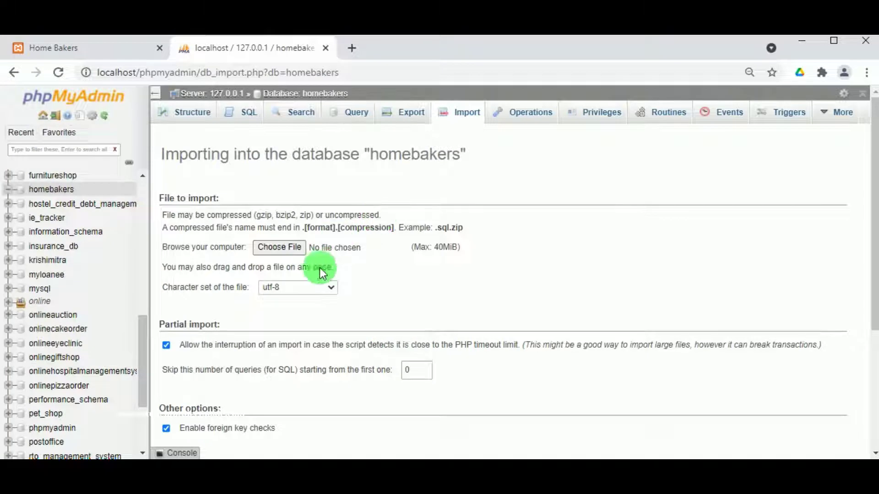
pyautogui.scroll(-4, 647, 323)
pyautogui.click(833, 425)
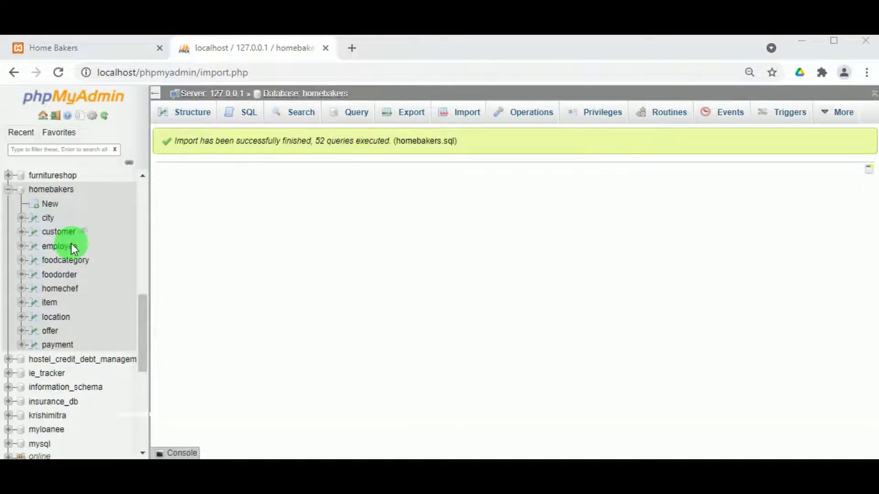
pyautogui.click(40, 188)
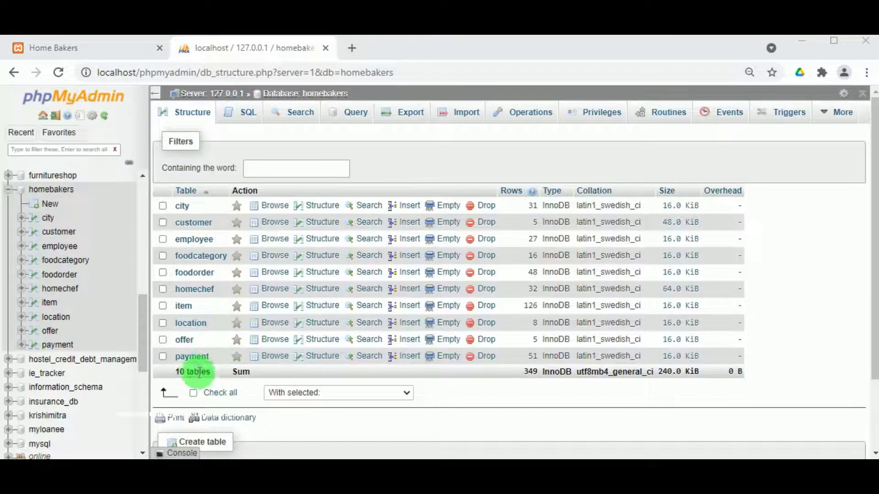
pyautogui.click(112, 46)
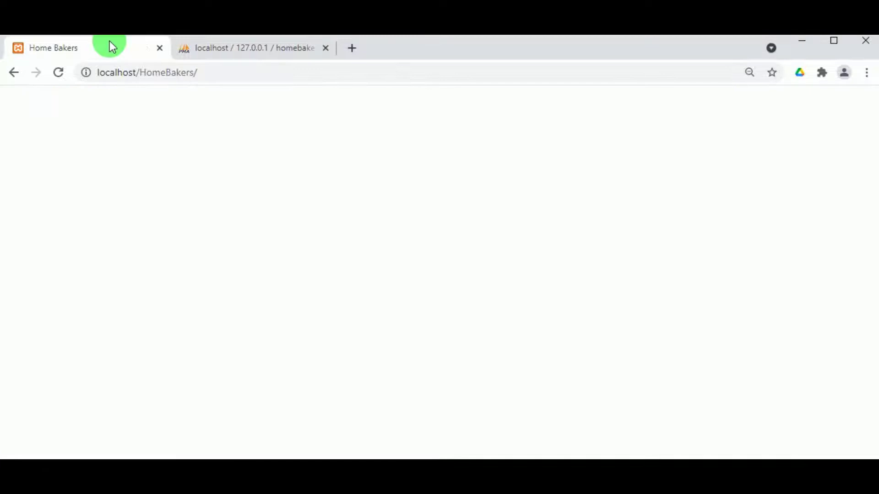
# - Reload the Home Bakers site and browse its popular home chefs and latest collections
pyautogui.click(60, 74)
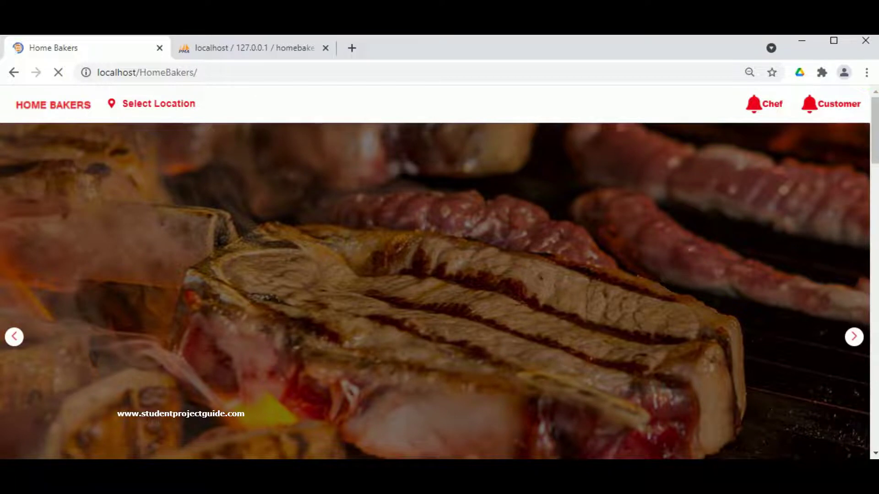
pyautogui.scroll(-10, 543, 216)
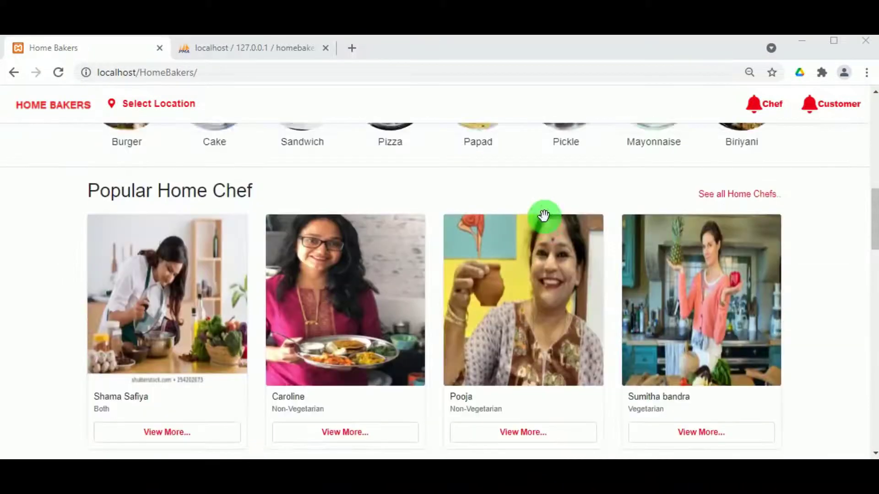
pyautogui.scroll(-5, 248, 279)
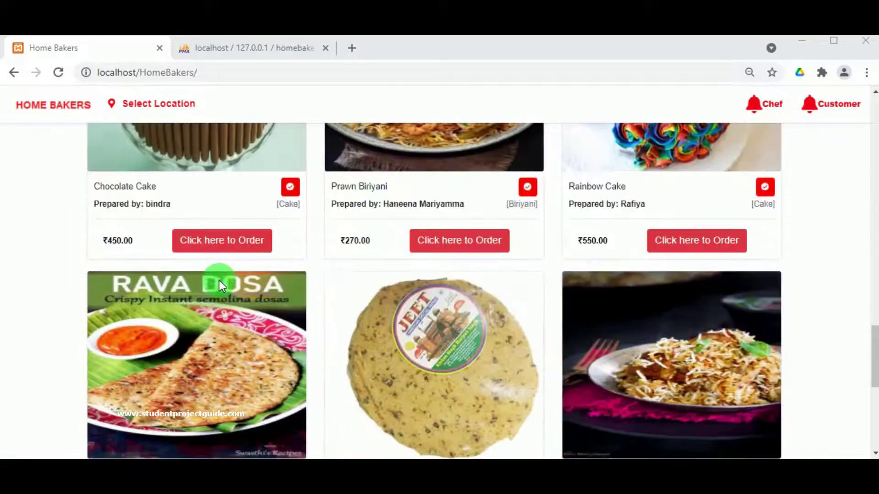
pyautogui.scroll(-6, 449, 330)
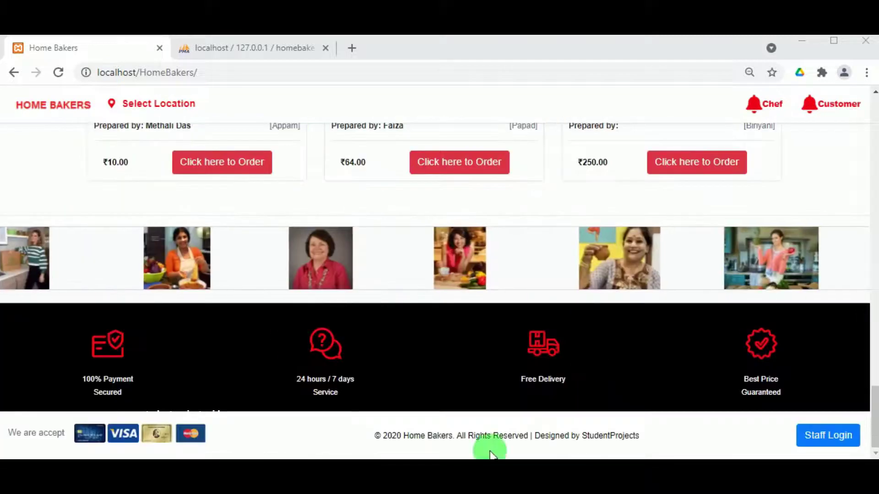
pyautogui.scroll(11, 374, 213)
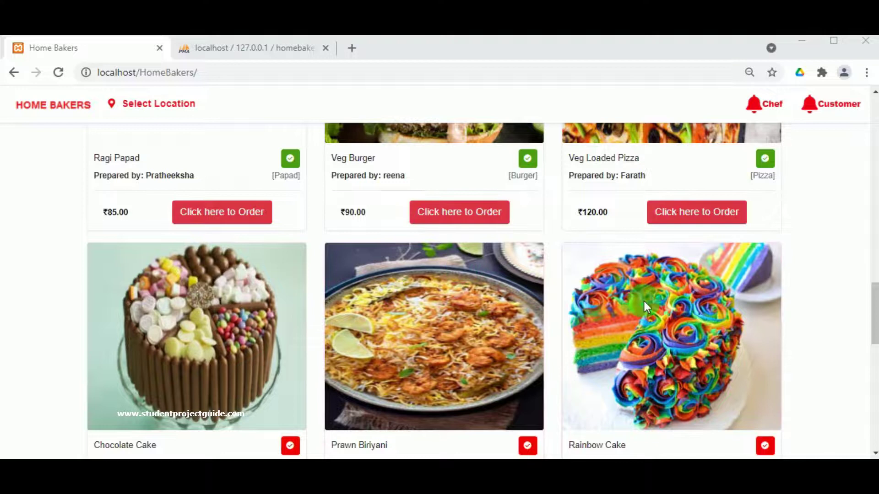
pyautogui.scroll(10, 650, 297)
pyautogui.scroll(5, 659, 295)
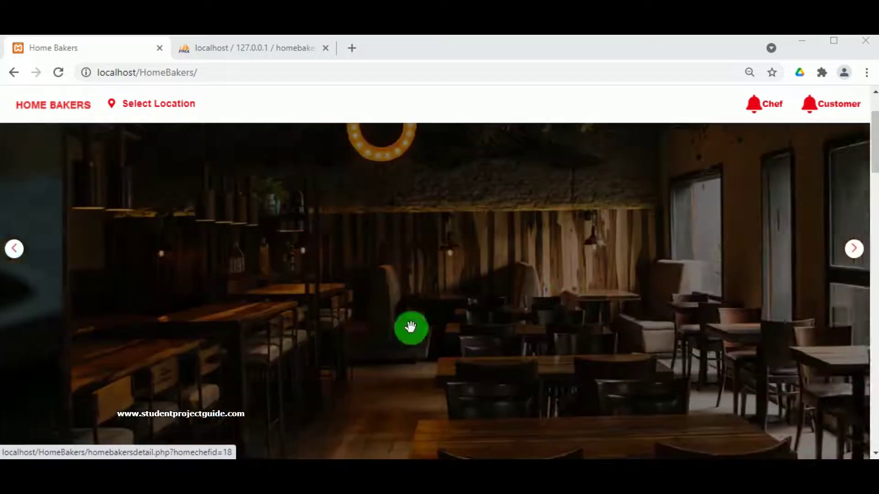
pyautogui.scroll(-3, 404, 359)
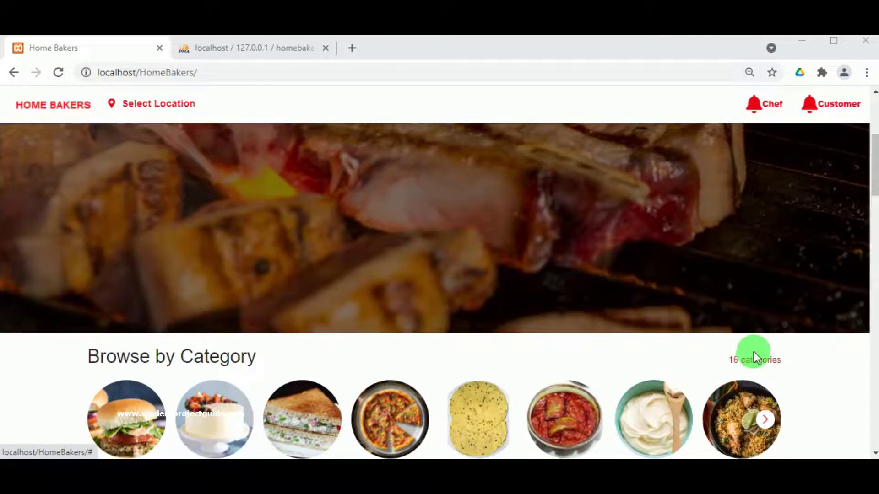
pyautogui.scroll(5, 286, 303)
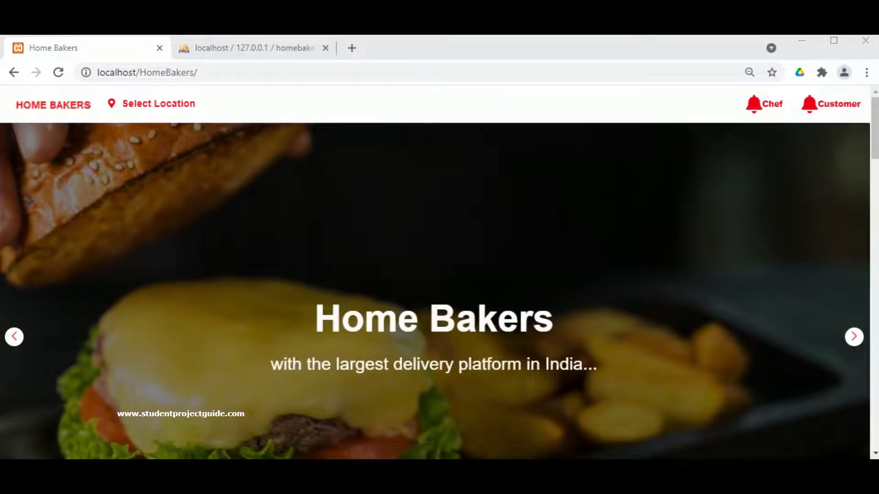
# - Scroll down to the home page footer and go to Staff Login
pyautogui.scroll(-10, 578, 266)
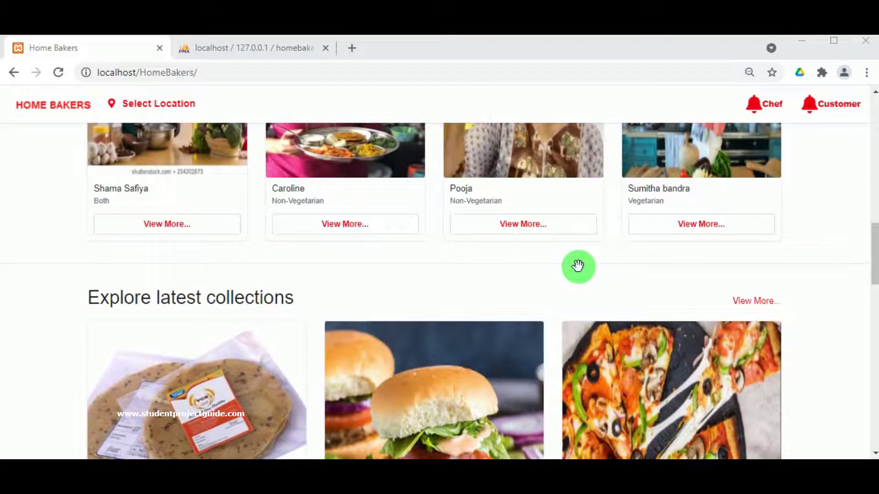
pyautogui.scroll(-2, 297, 290)
pyautogui.scroll(-2, 407, 344)
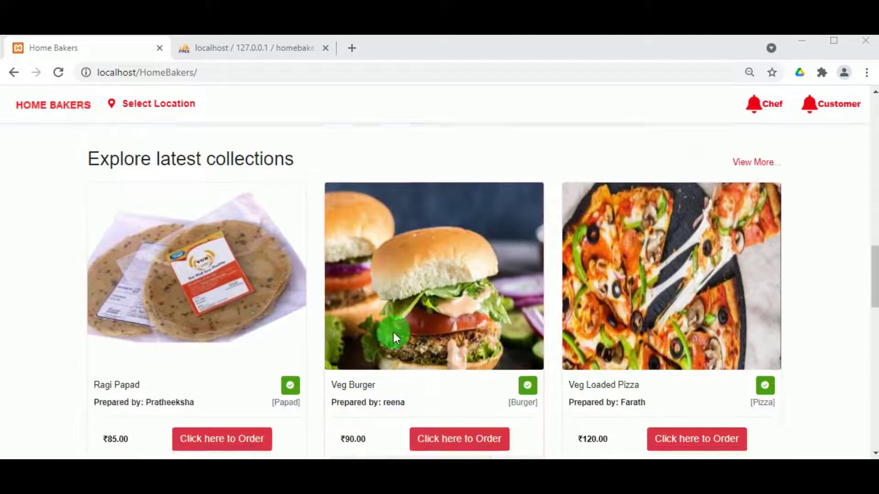
pyautogui.scroll(6, 427, 320)
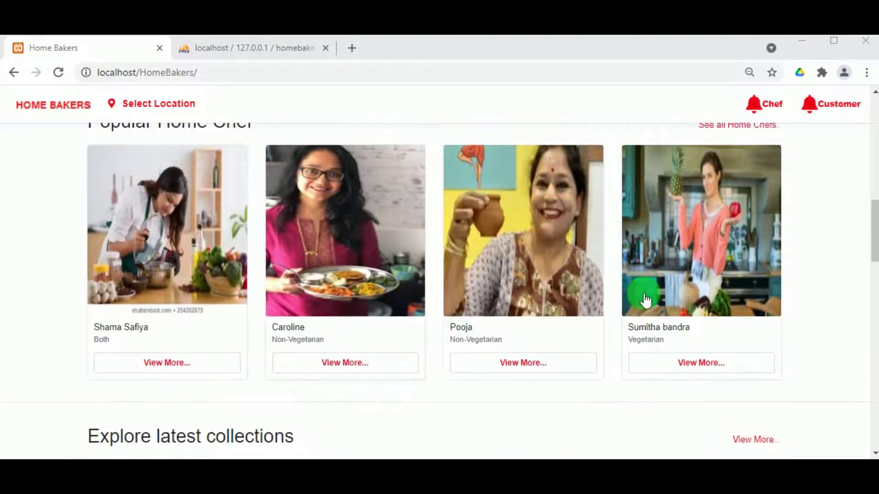
pyautogui.scroll(2, 417, 292)
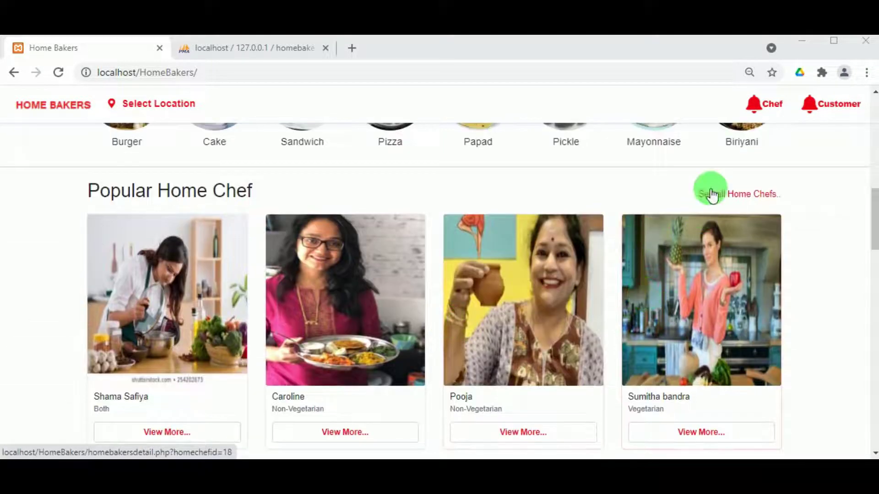
pyautogui.scroll(10, 607, 202)
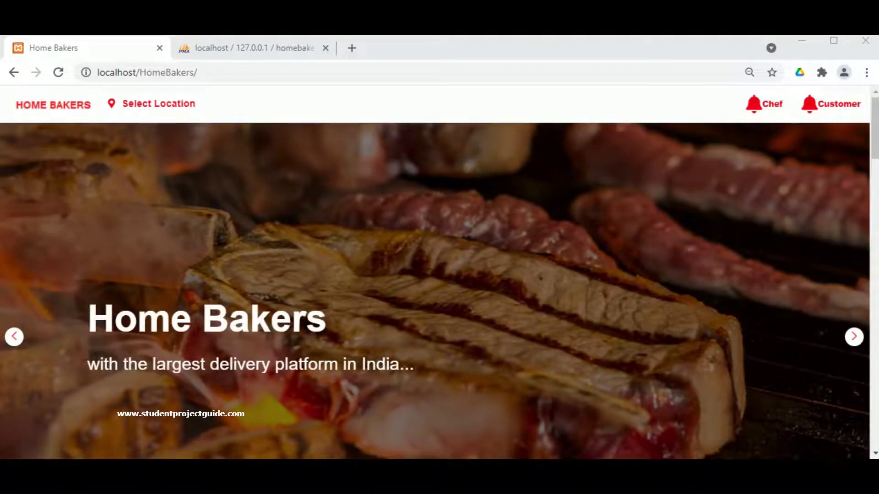
pyautogui.scroll(-15, 603, 286)
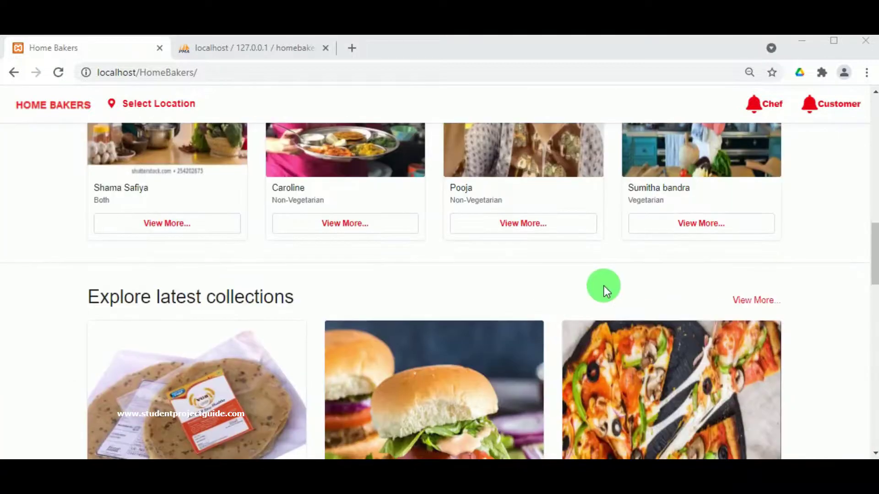
pyautogui.scroll(-10, 604, 287)
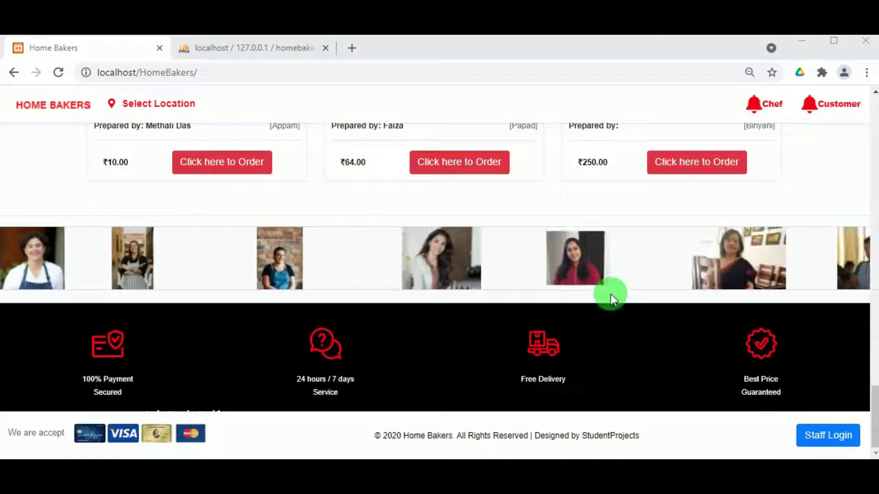
pyautogui.click(822, 436)
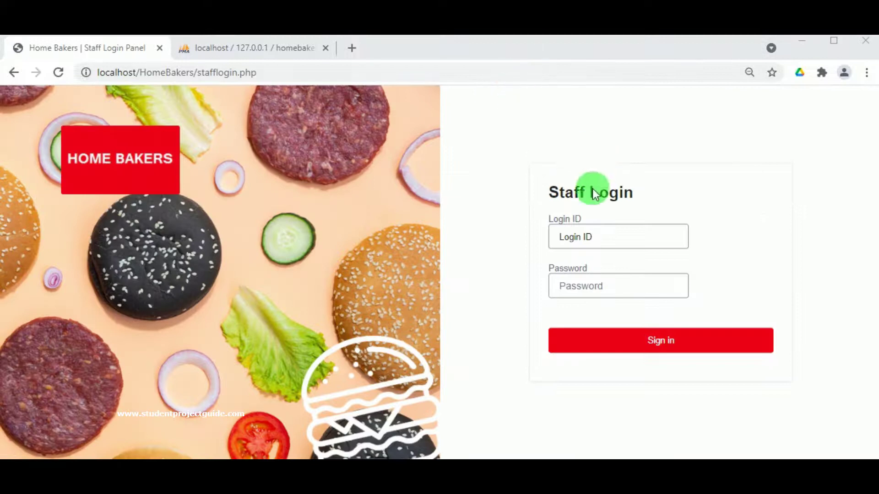
# - Sign in with the administrator's login ID and password and review the Dashboard record counts
pyautogui.click(594, 238)
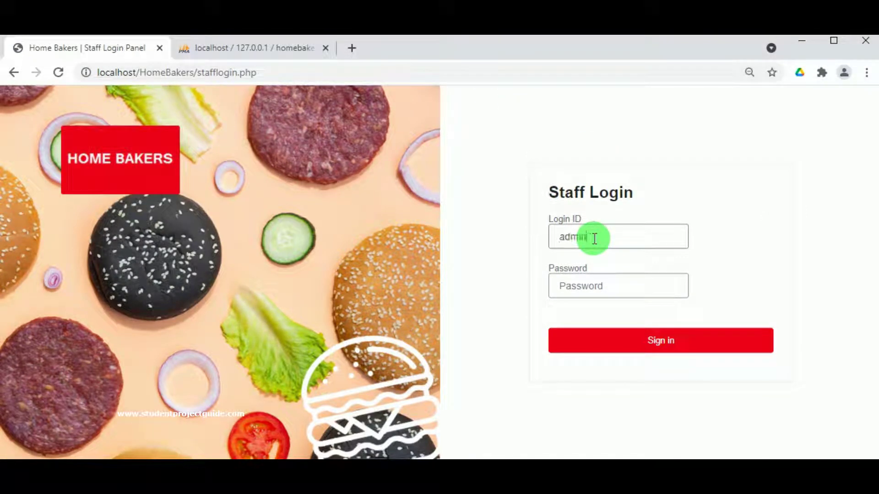
pyautogui.write('admin')
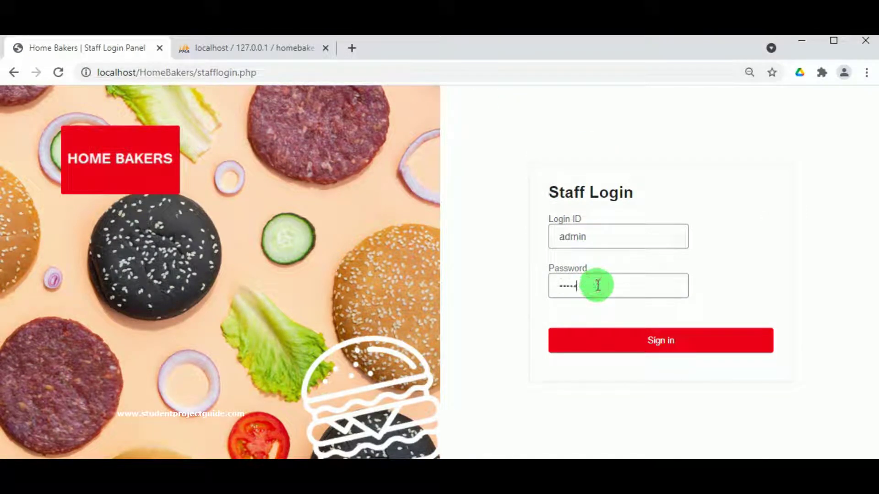
pyautogui.write('admin')
pyautogui.click(632, 337)
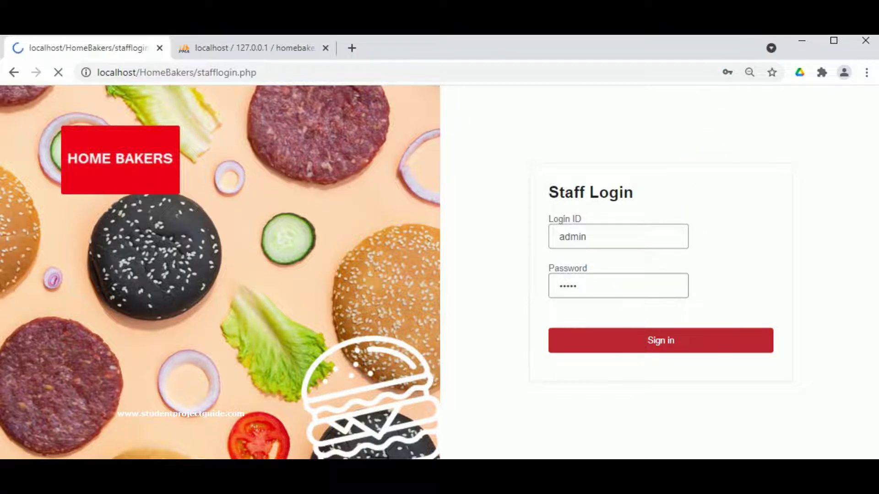
pyautogui.scroll(-5, 422, 338)
pyautogui.scroll(-9, 526, 343)
pyautogui.scroll(5, 518, 309)
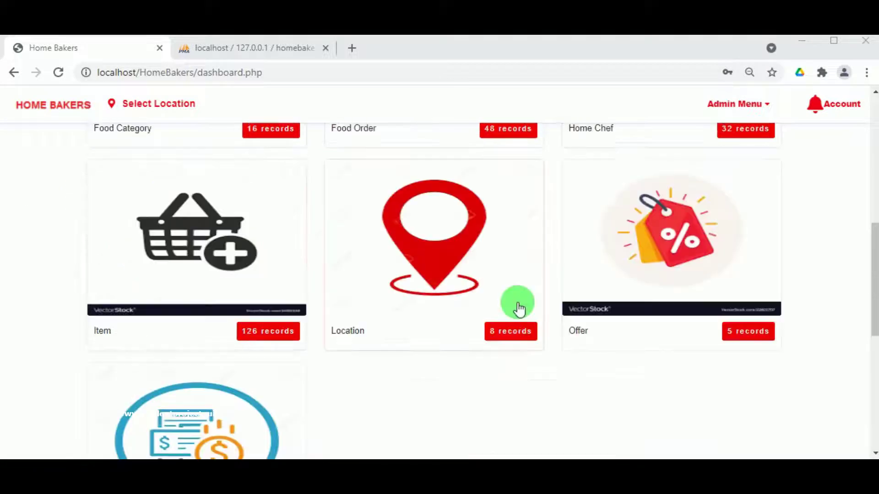
pyautogui.scroll(9, 482, 286)
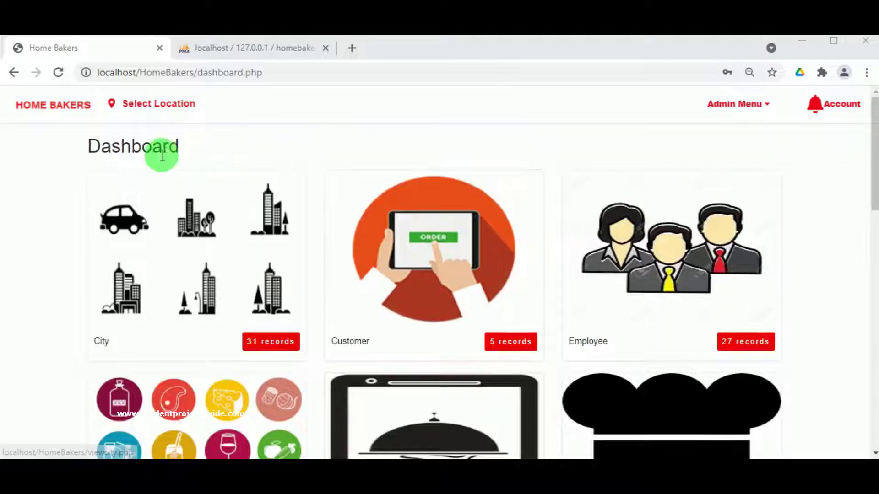
# - View the administrator's Staff Profile from the Account menu
pyautogui.click(730, 105)
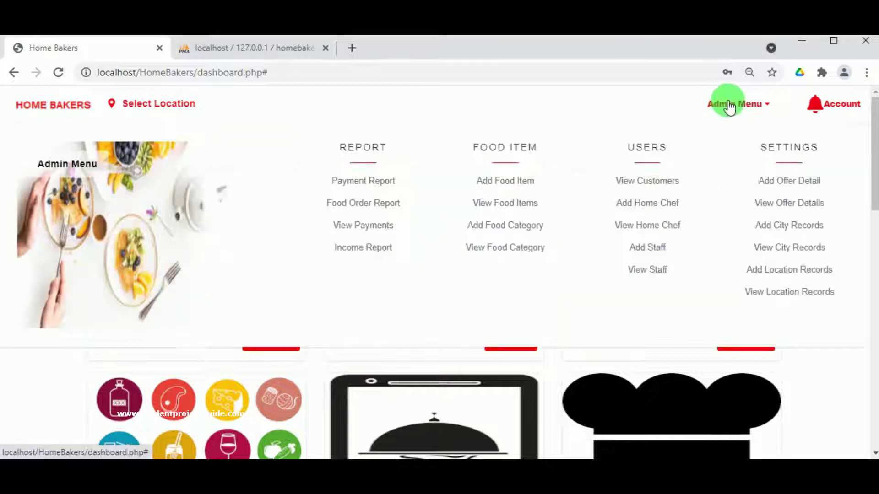
pyautogui.click(730, 107)
pyautogui.click(729, 116)
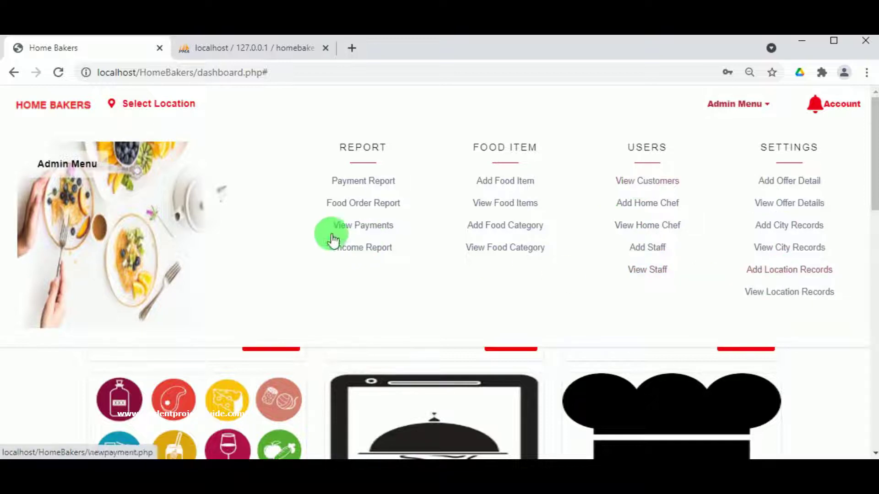
pyautogui.click(823, 103)
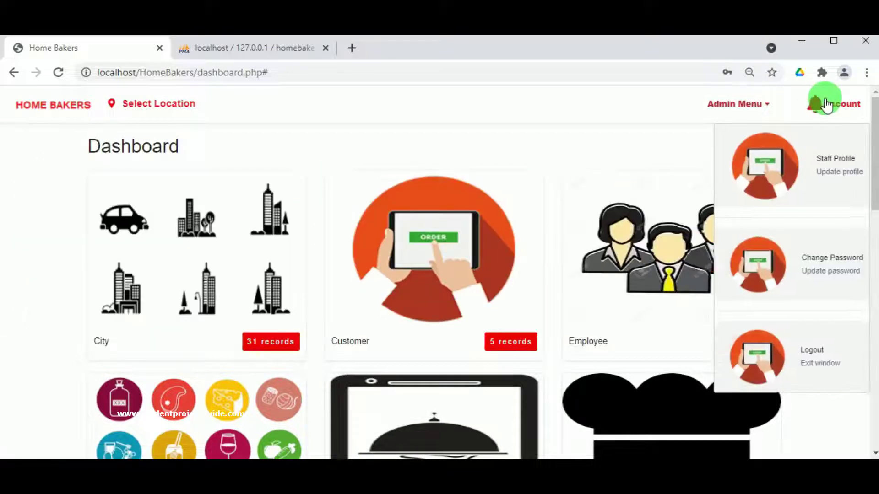
pyautogui.click(834, 161)
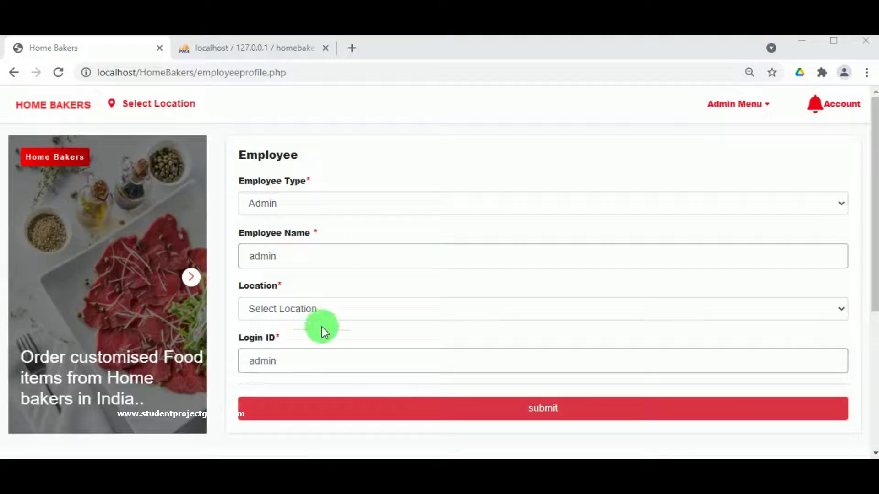
# - Bring up the employee Change Password form from the Account menu
pyautogui.click(814, 110)
pyautogui.click(818, 272)
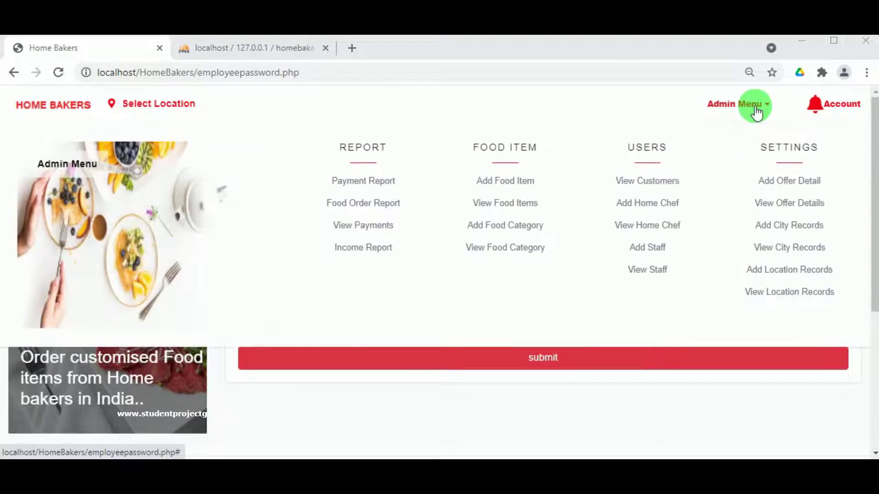
pyautogui.moveTo(620, 174)
pyautogui.moveTo(730, 97)
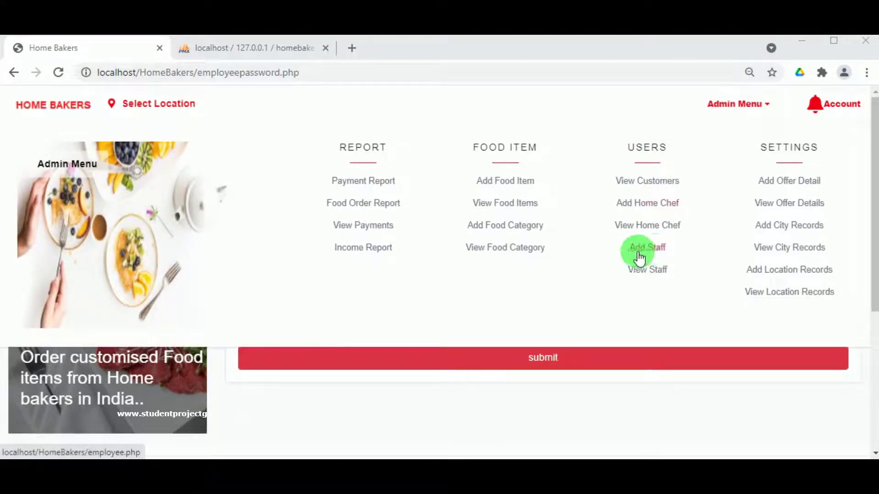
# - Start a new staff record of type Employee with the employee's name and location Nasik
pyautogui.click(649, 252)
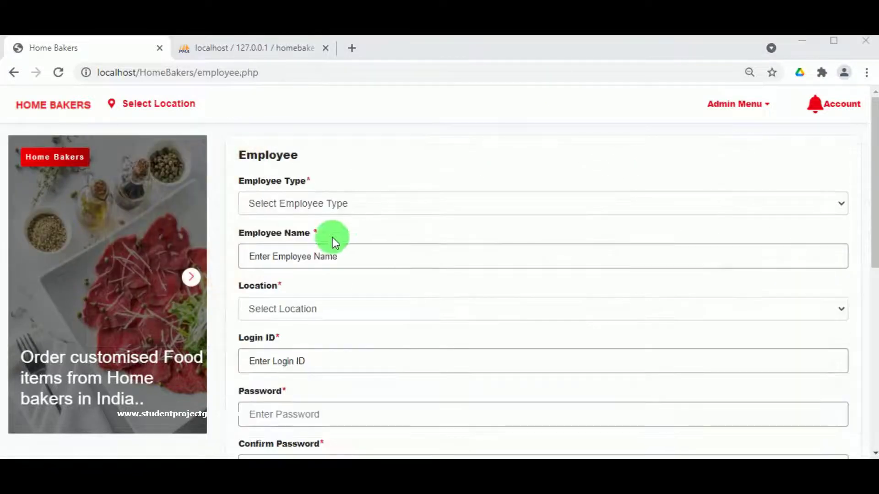
pyautogui.click(252, 191)
pyautogui.click(292, 248)
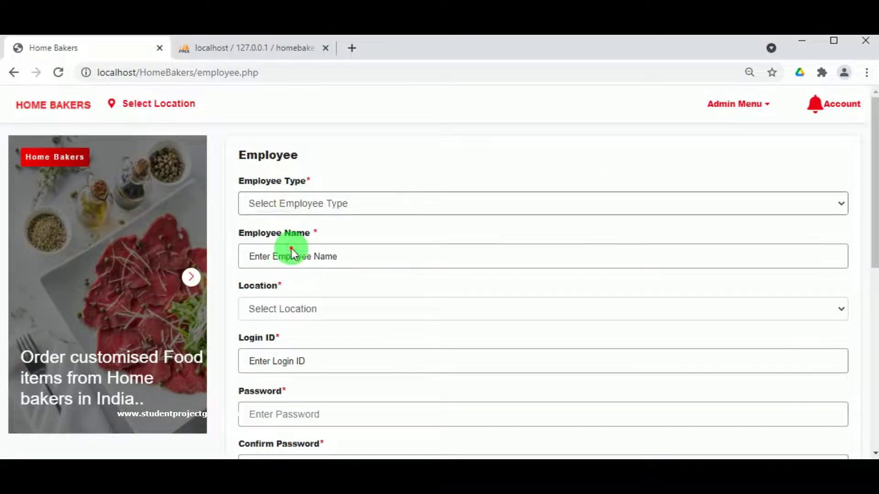
pyautogui.click(298, 257)
pyautogui.click(274, 286)
pyautogui.click(274, 309)
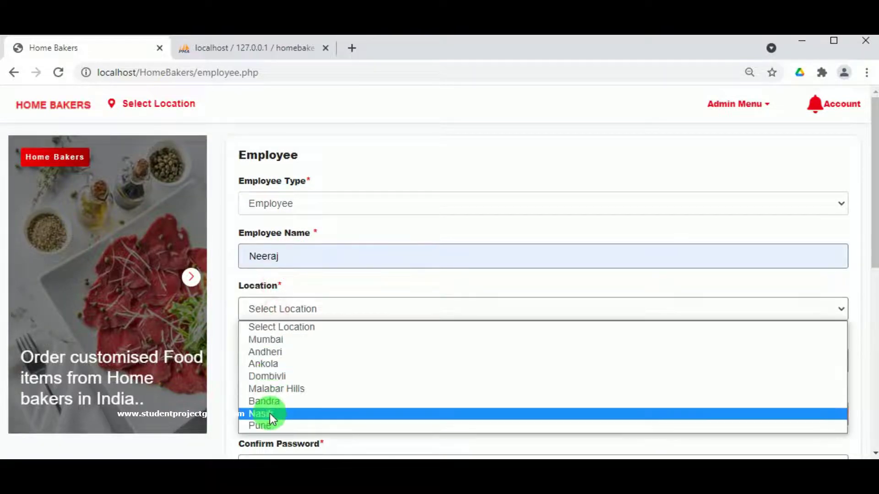
pyautogui.click(270, 413)
# - Enter the login ID and matching passwords, set status Active, and submit the record
pyautogui.click(280, 362)
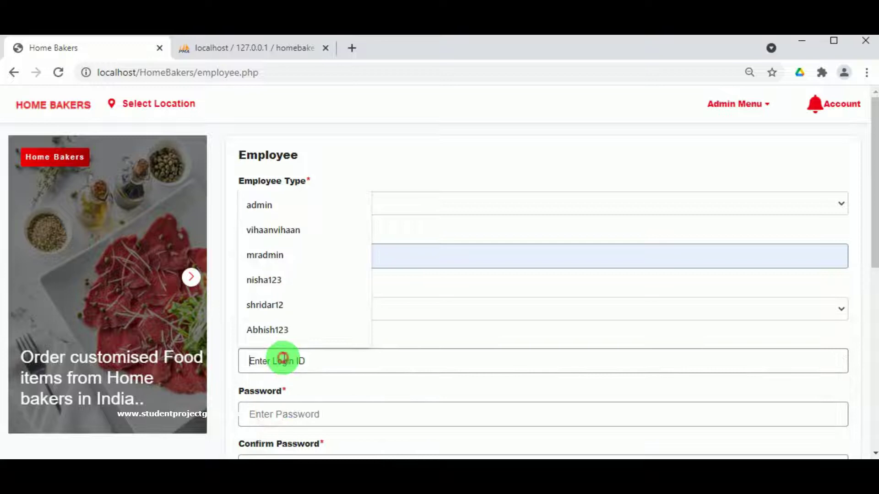
pyautogui.write('n')
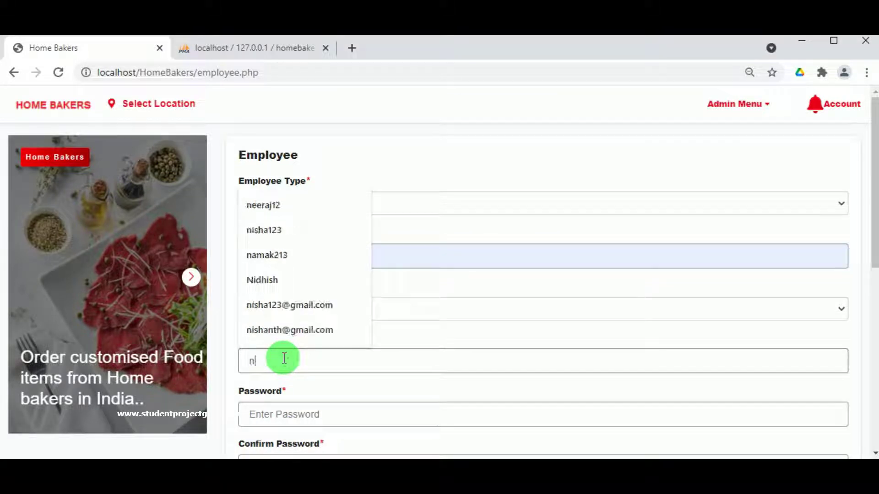
pyautogui.click(281, 204)
pyautogui.scroll(-5, 273, 396)
pyautogui.doubleClick(271, 159)
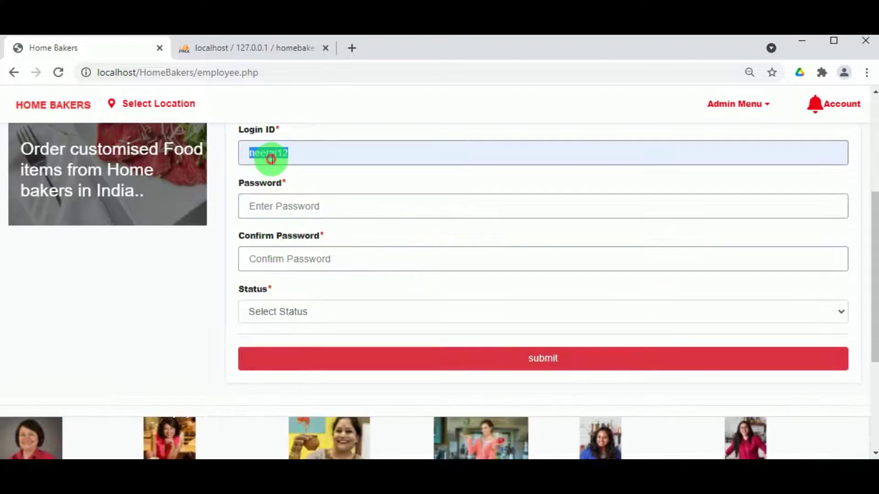
pyautogui.click(286, 210)
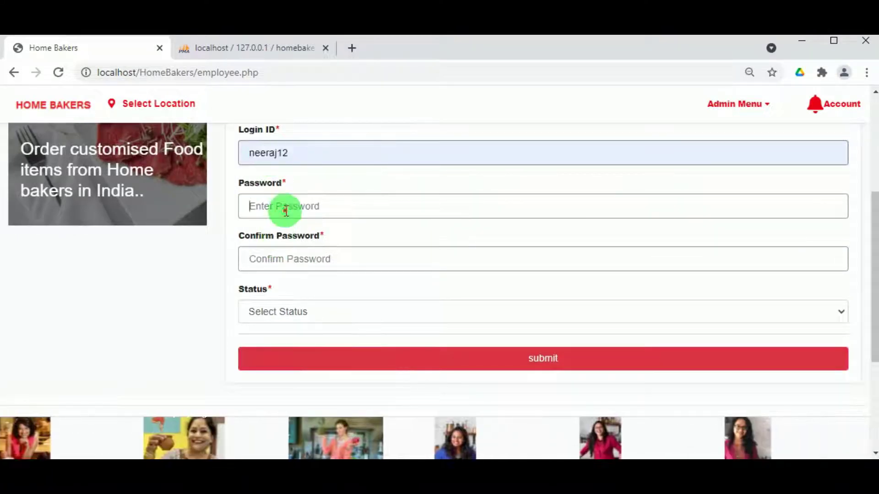
pyautogui.hotkey('ctrl', 'v')
pyautogui.click(285, 264)
pyautogui.hotkey('ctrl', 'v')
pyautogui.click(295, 312)
pyautogui.click(296, 347)
pyautogui.click(550, 360)
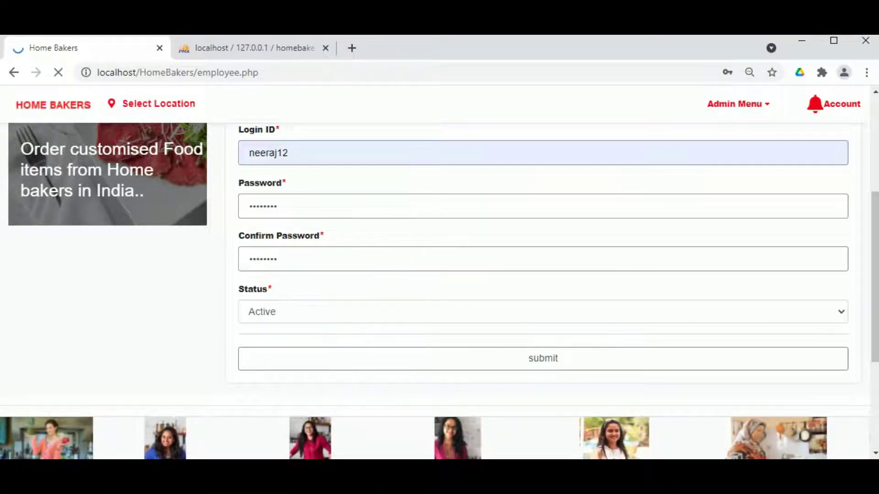
pyautogui.click(580, 150)
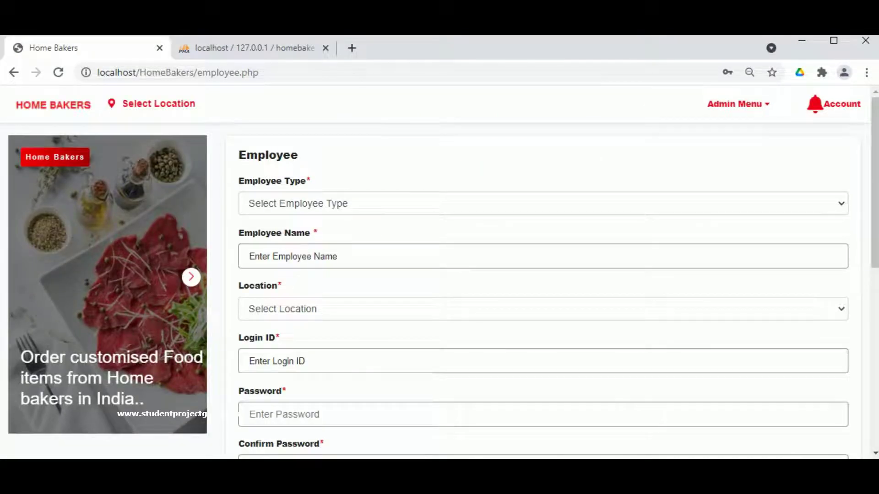
# - Open View Staff and go to page 3 to find the new Nasik employee listed as Active
pyautogui.click(738, 105)
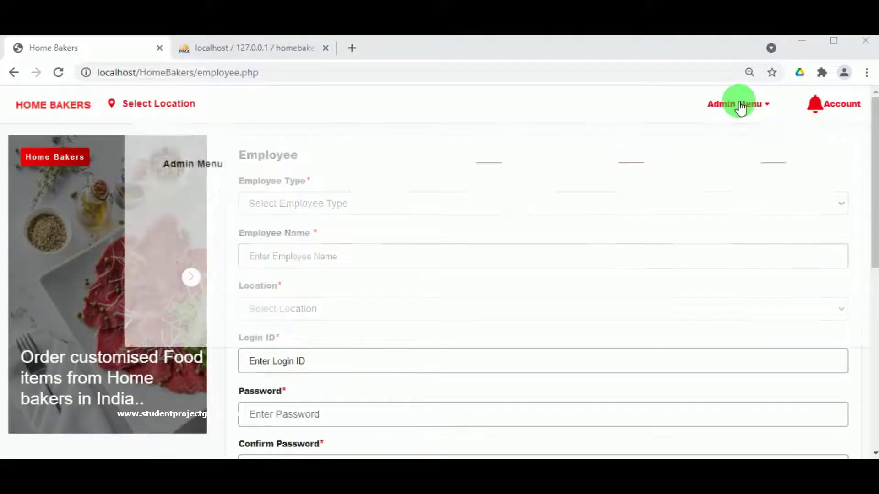
pyautogui.click(652, 271)
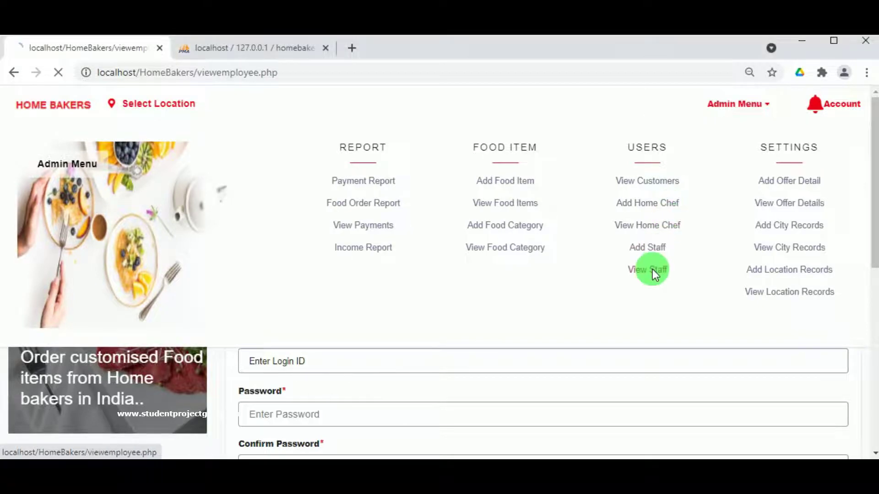
pyautogui.scroll(-6, 75, 330)
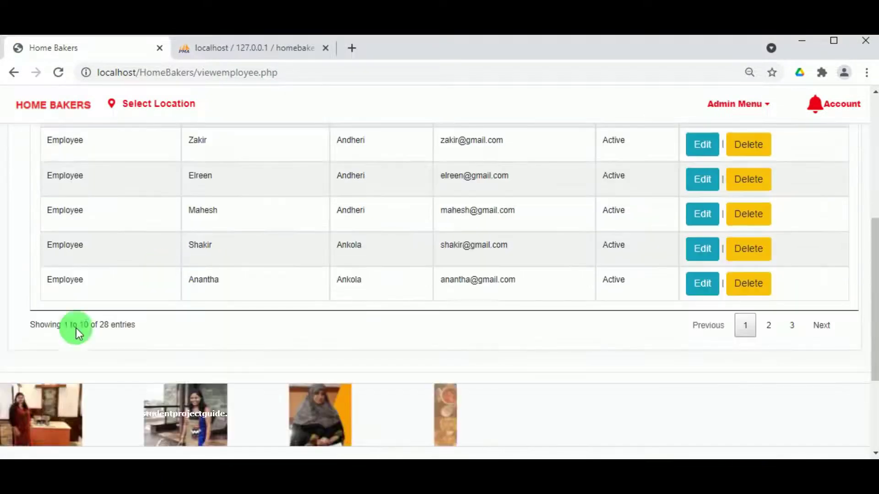
pyautogui.click(792, 326)
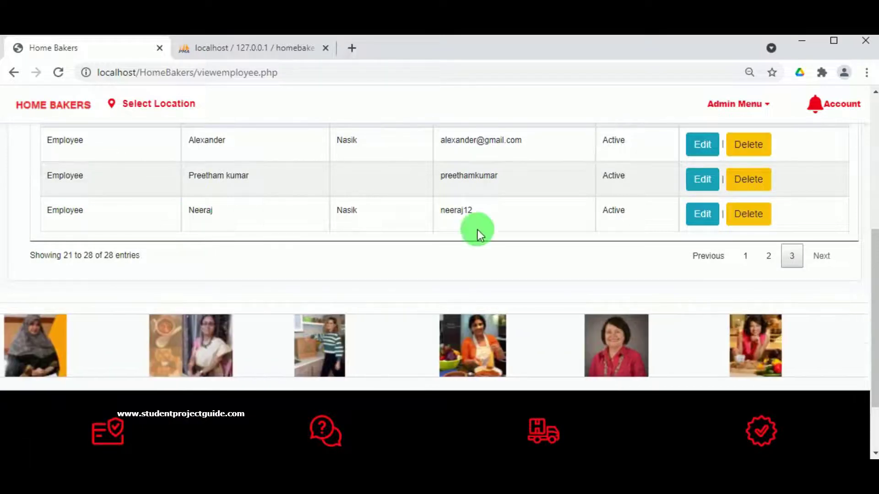
pyautogui.scroll(5, 790, 236)
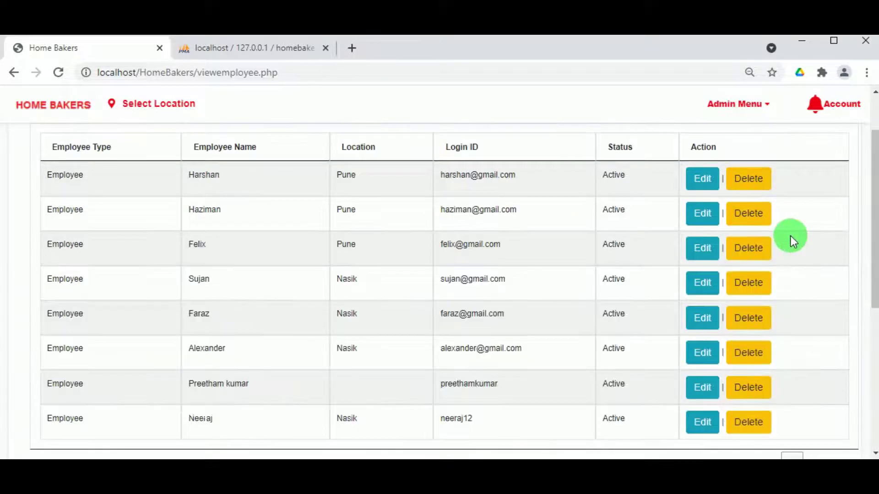
pyautogui.scroll(-4, 787, 235)
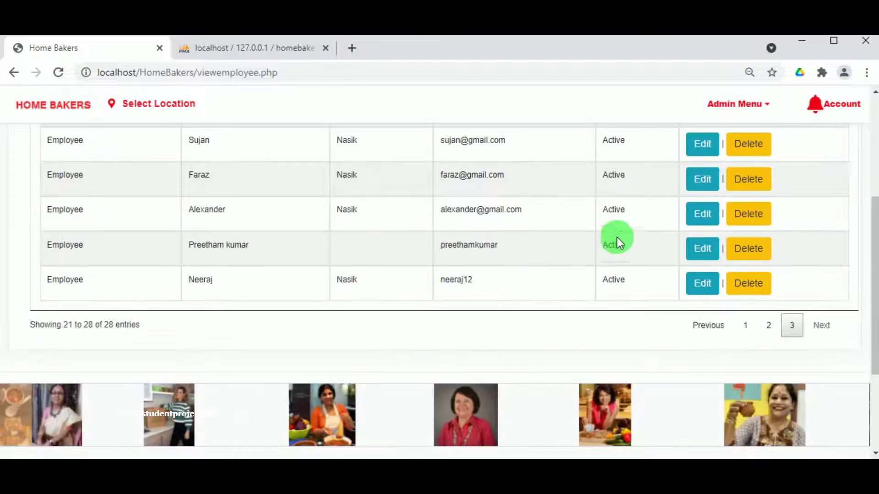
pyautogui.scroll(5, 617, 237)
pyautogui.click(771, 112)
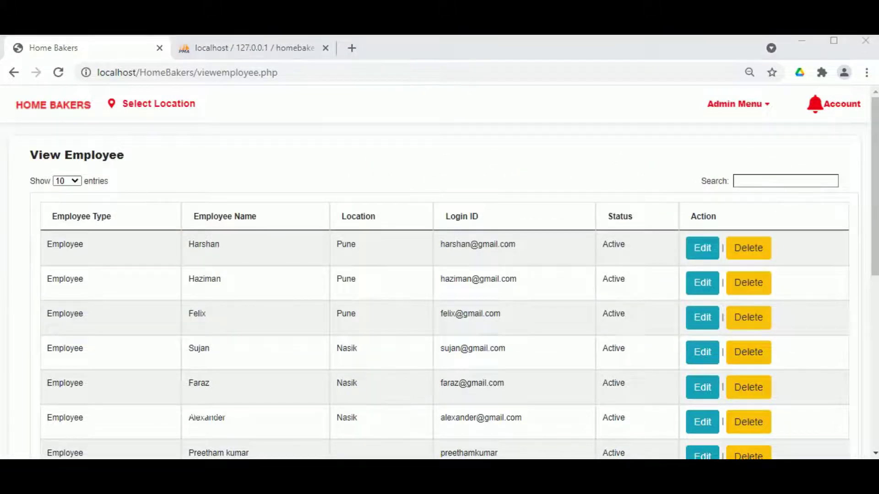
# - Return to the admin dashboard and open the Add Location Records form
pyautogui.click(864, 38)
pyautogui.click(164, 106)
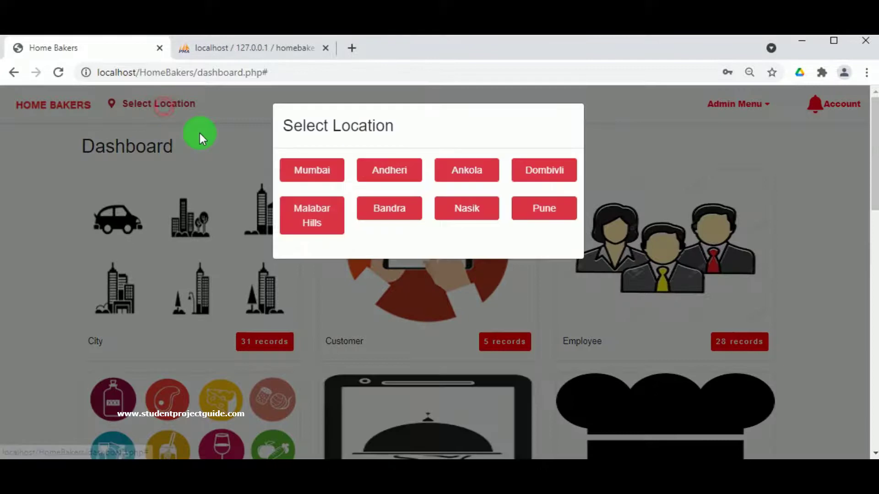
pyautogui.click(562, 128)
pyautogui.click(727, 103)
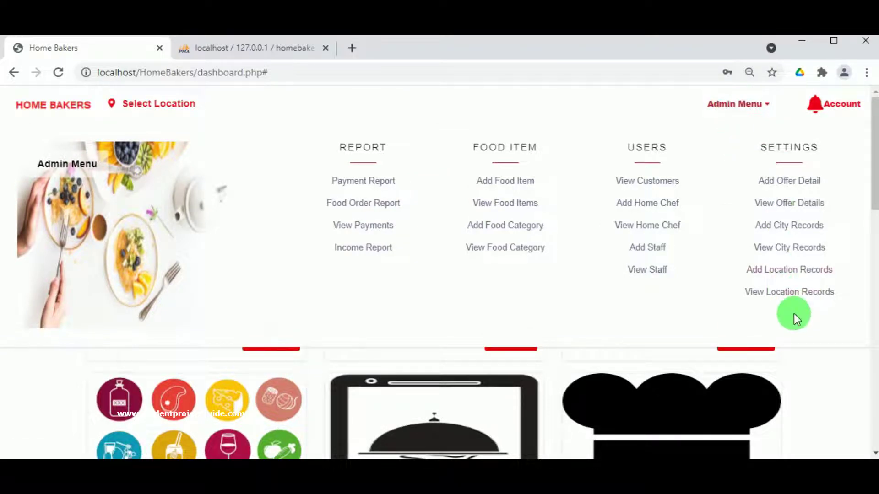
pyautogui.click(804, 118)
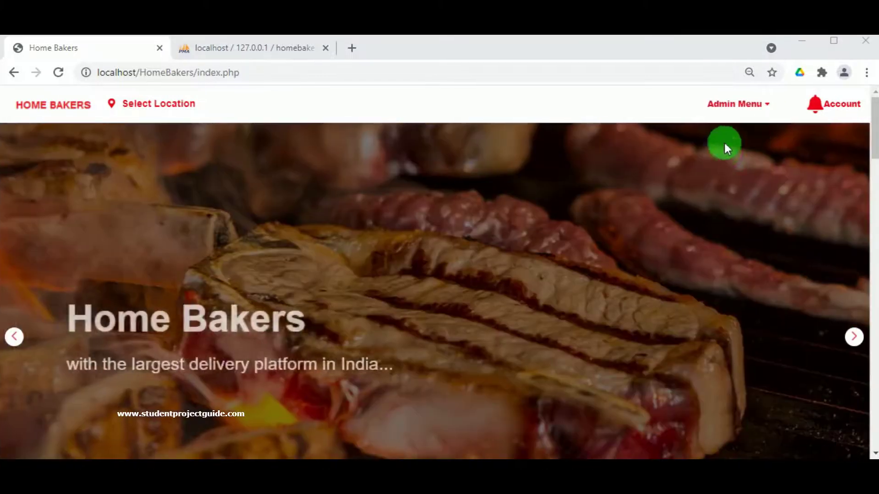
pyautogui.moveTo(741, 106)
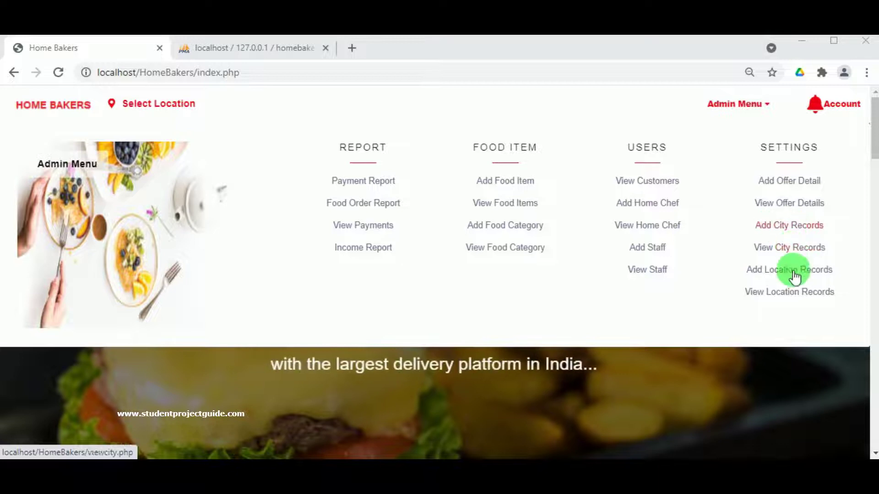
pyautogui.click(794, 273)
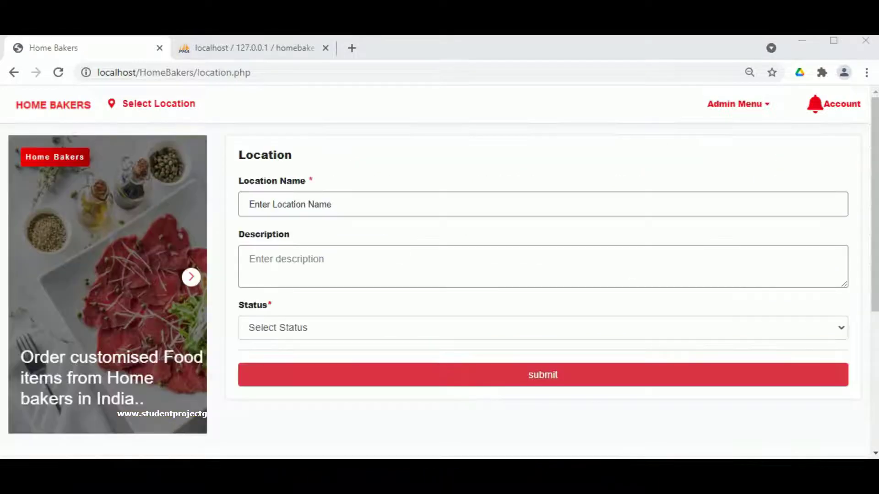
# - Save location Nilanga with description Nilanga and Active status
pyautogui.click(368, 212)
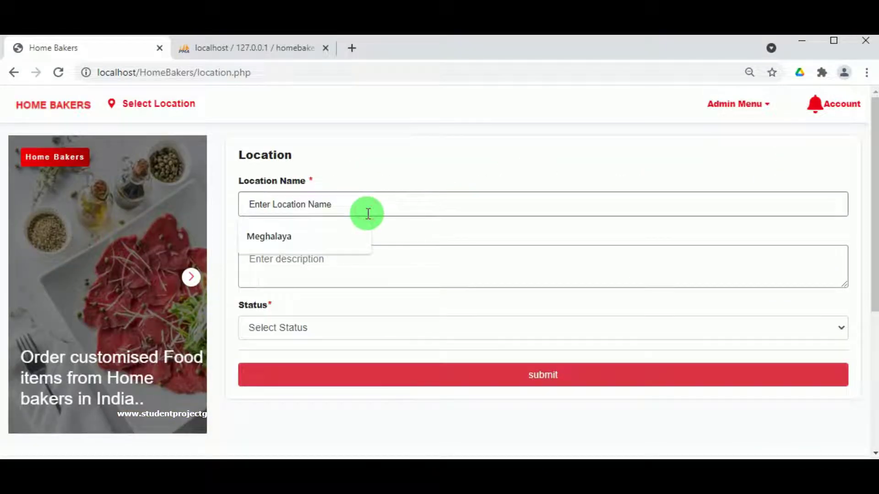
pyautogui.write('Nilanda')
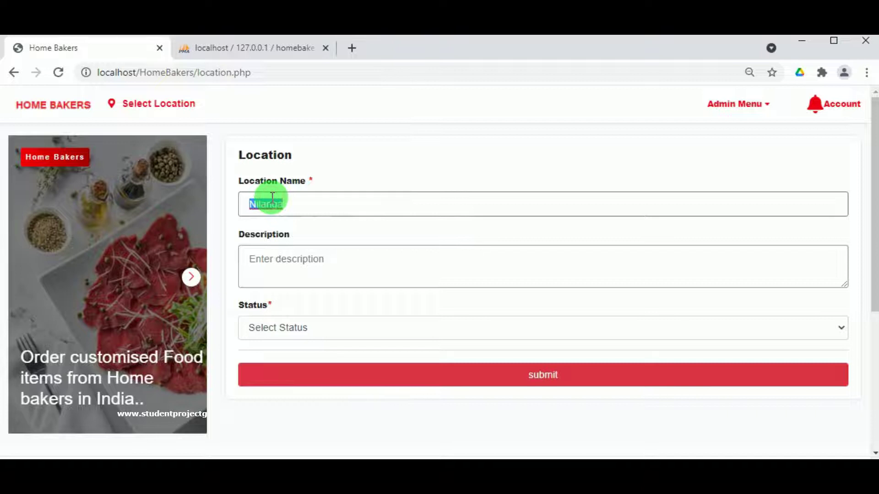
pyautogui.hotkey('ctrl', 'c')
pyautogui.click(276, 260)
pyautogui.hotkey('ctrl', 'v')
pyautogui.click(293, 330)
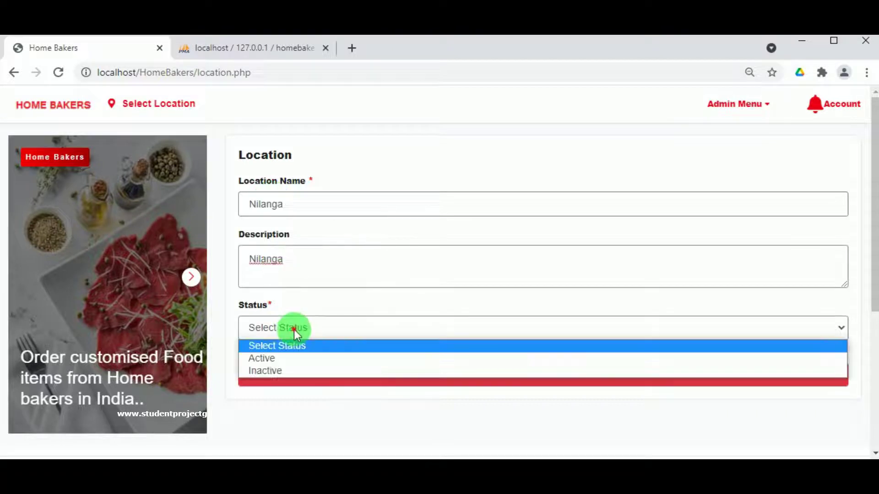
pyautogui.click(300, 358)
pyautogui.click(530, 382)
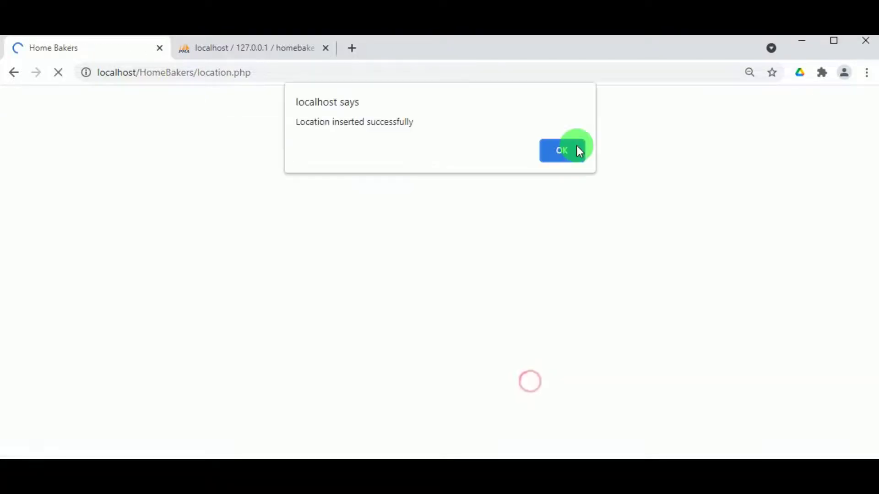
pyautogui.click(576, 149)
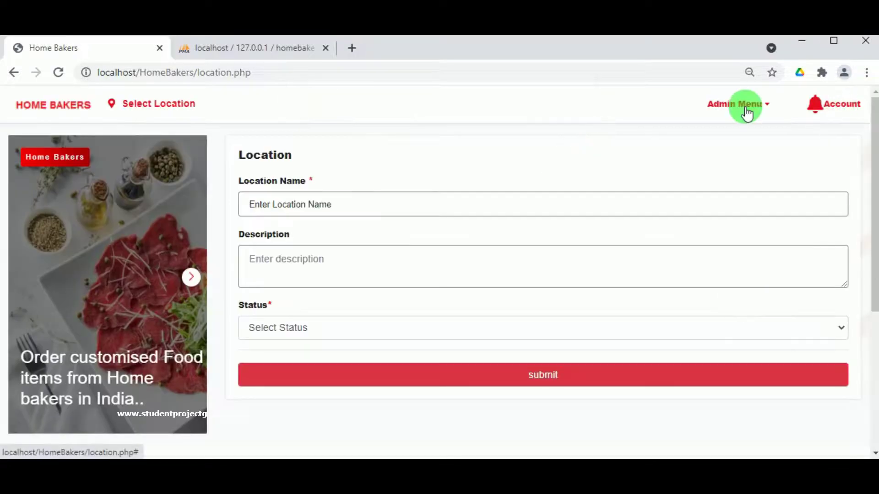
pyautogui.click(746, 110)
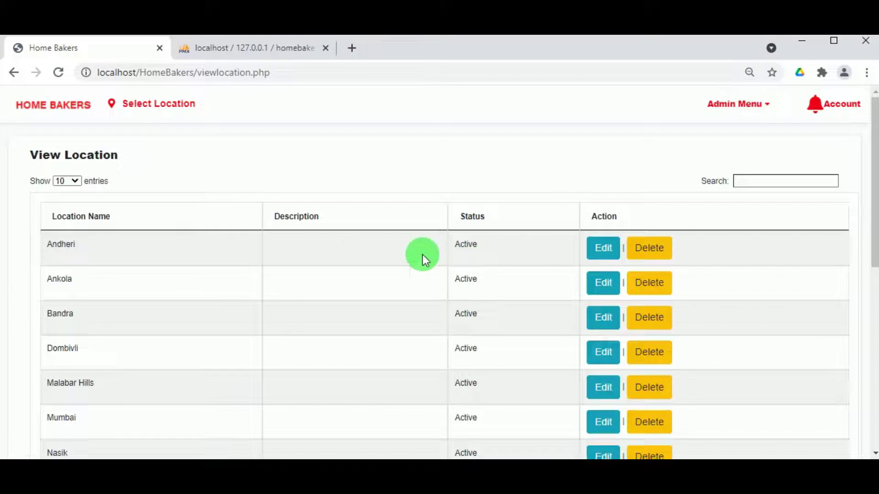
# - Scroll the View Location table to find the Active Nilanga location among 9 entries
pyautogui.scroll(-3, 239, 260)
pyautogui.scroll(3, 95, 207)
pyautogui.scroll(-5, 78, 287)
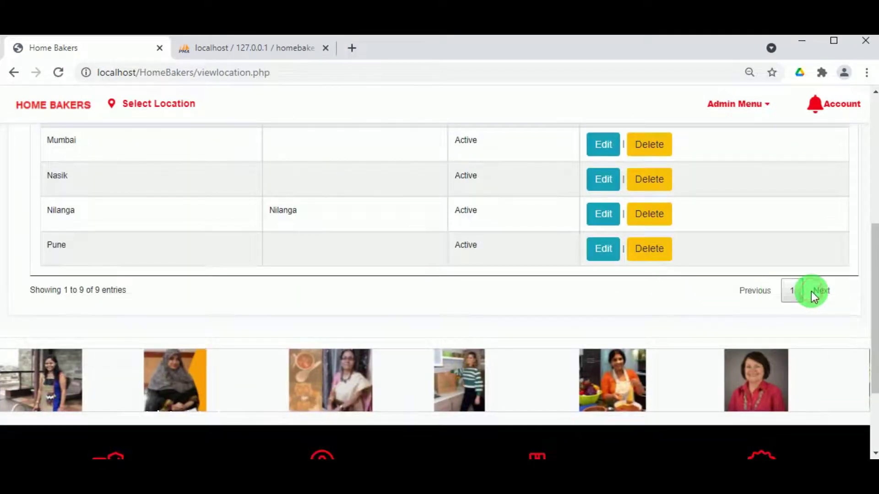
pyautogui.scroll(5, 756, 288)
pyautogui.scroll(-1, 138, 343)
pyautogui.scroll(-3, 73, 398)
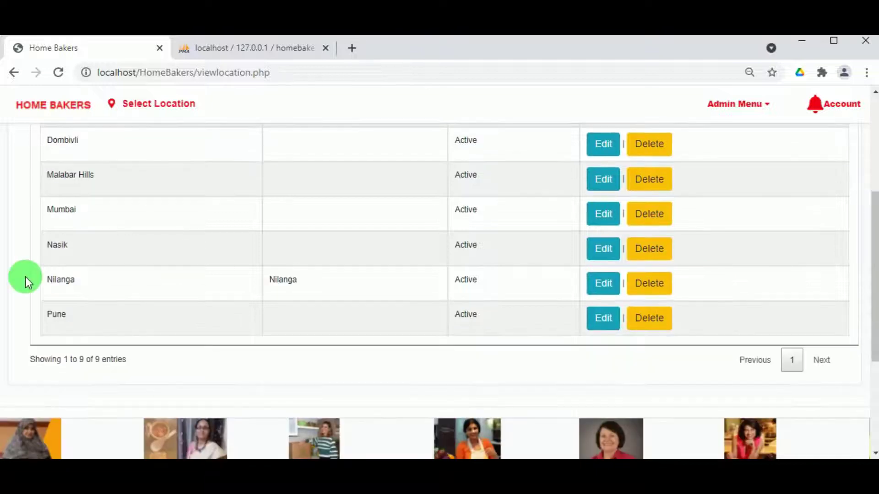
pyautogui.scroll(5, 825, 161)
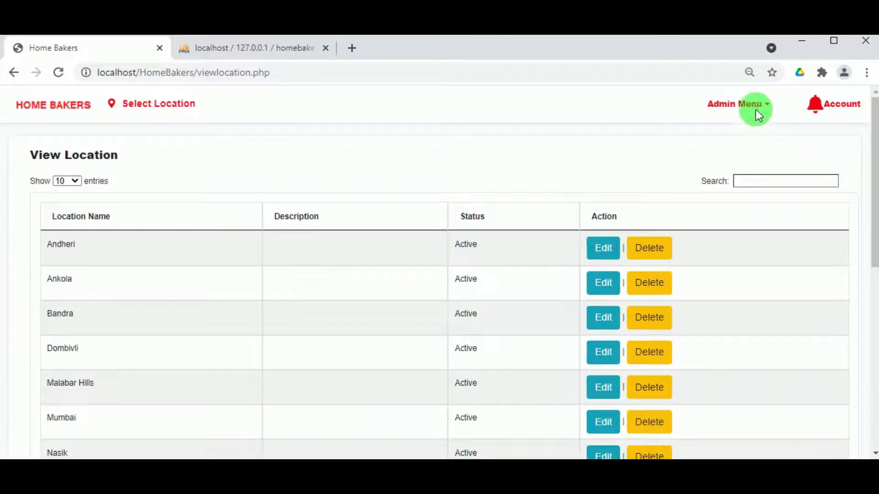
pyautogui.click(755, 107)
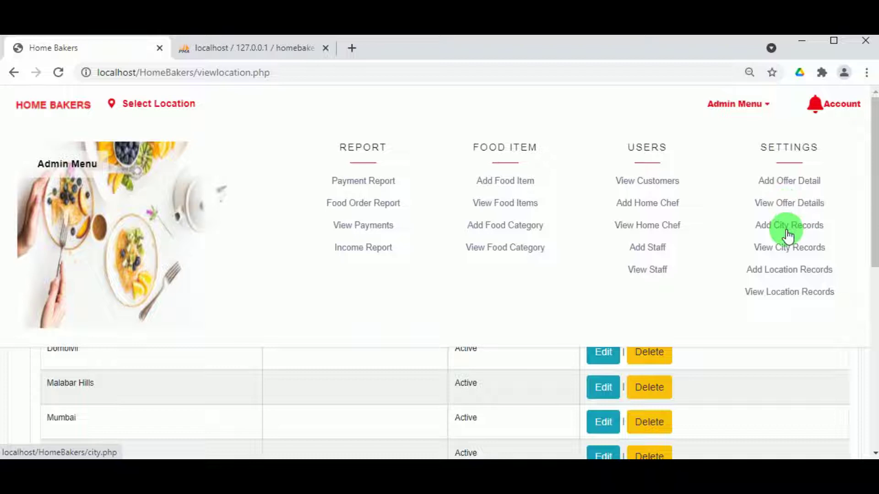
# - In Add City Records, assign location Nilanga and enter the city name Katol
pyautogui.click(787, 232)
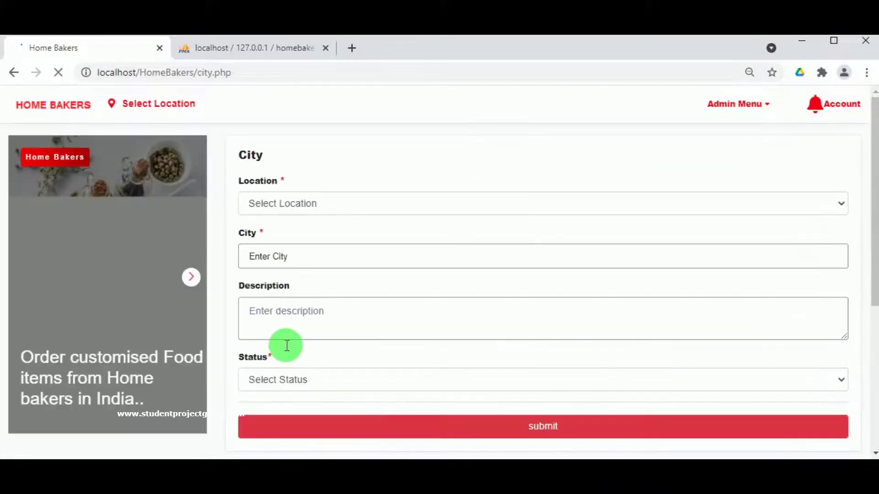
pyautogui.click(321, 204)
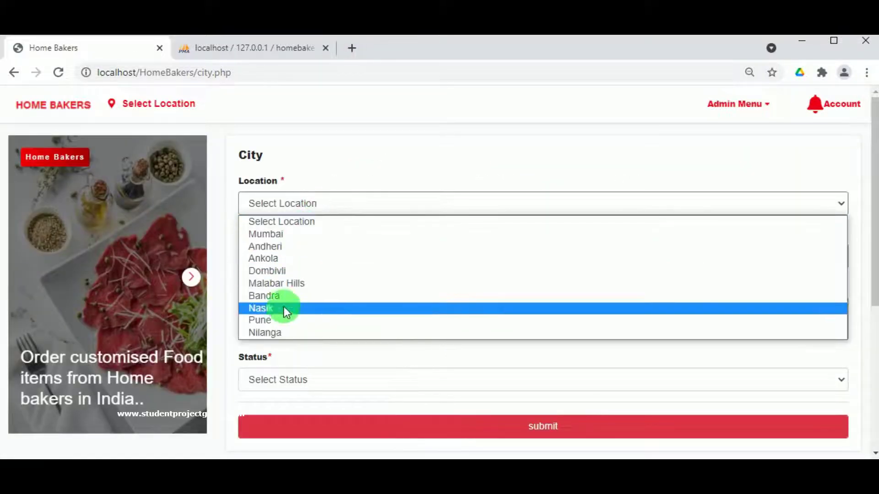
pyautogui.click(282, 334)
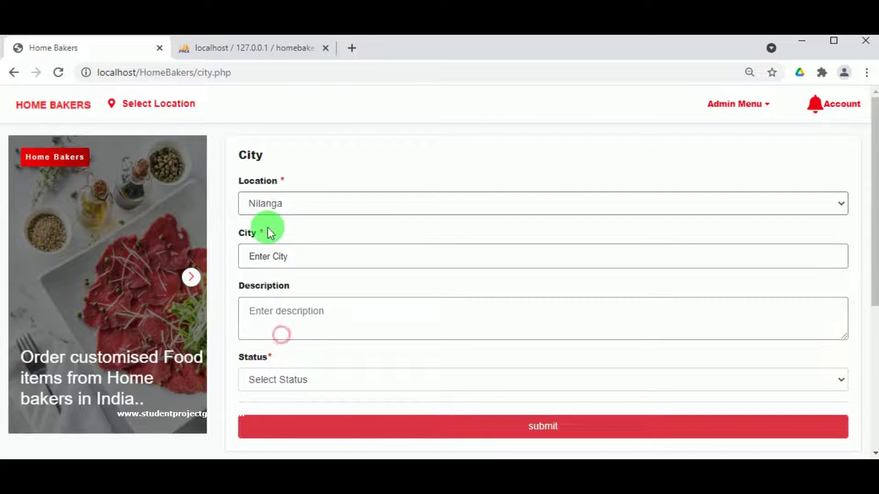
pyautogui.click(284, 252)
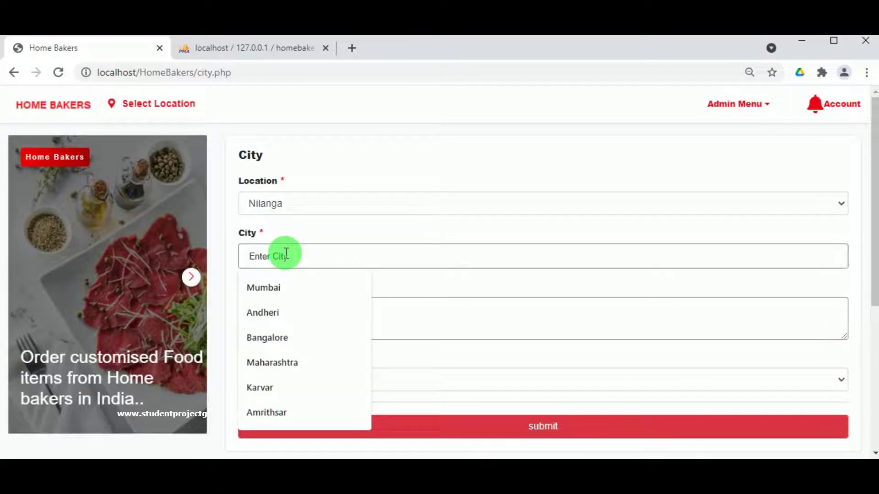
pyautogui.write('Katol')
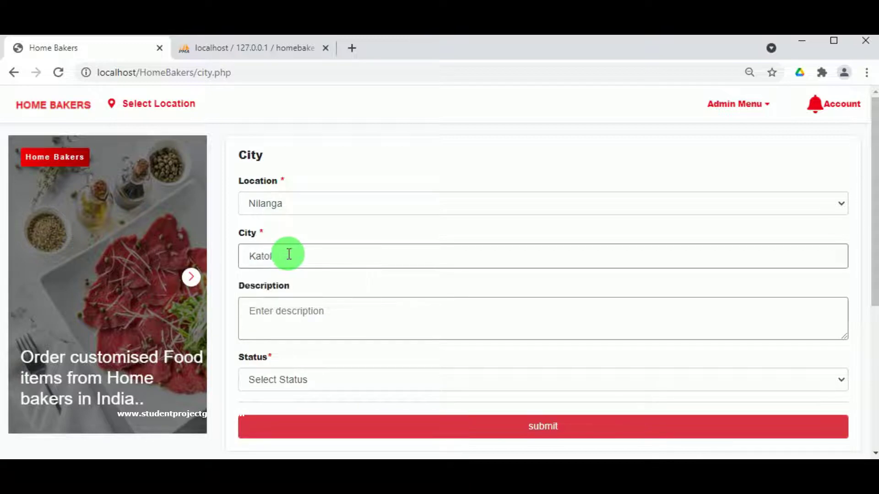
# - Copy Katol into the description, set status Active, and save the city
pyautogui.doubleClick(252, 255)
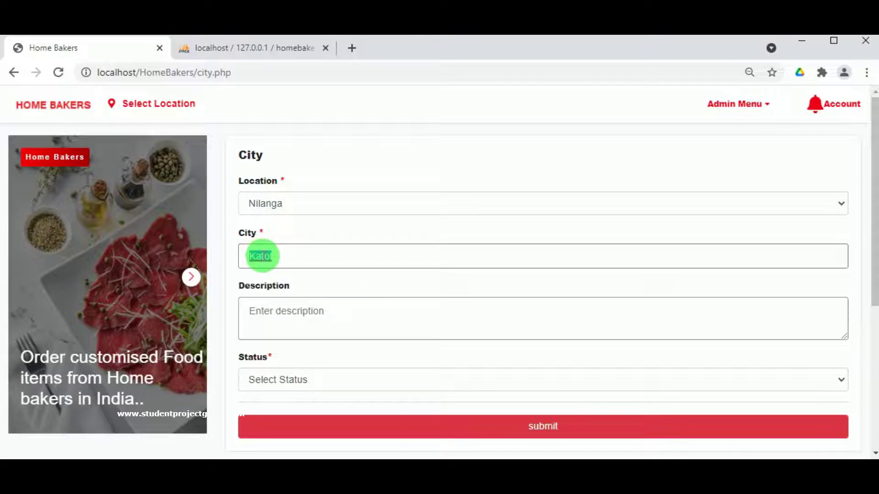
pyautogui.hotkey('ctrl', 'c')
pyautogui.click(284, 308)
pyautogui.hotkey('ctrl', 'v')
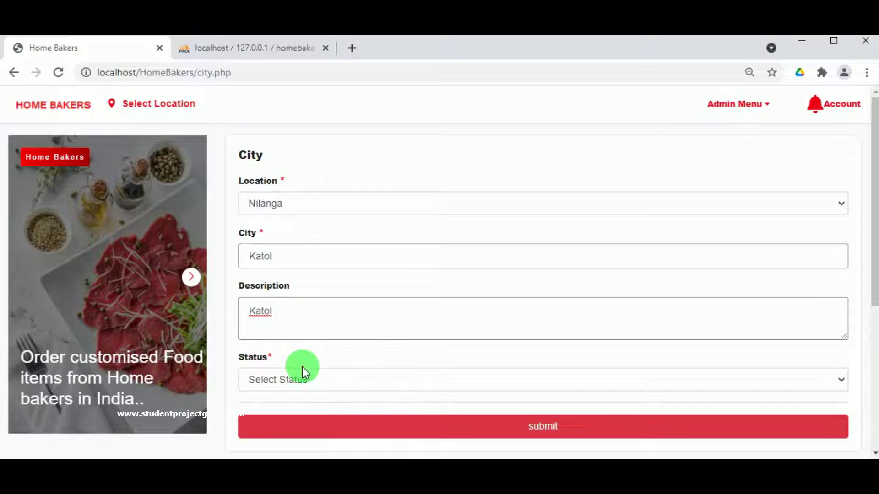
pyautogui.click(301, 373)
pyautogui.click(303, 411)
pyautogui.click(386, 423)
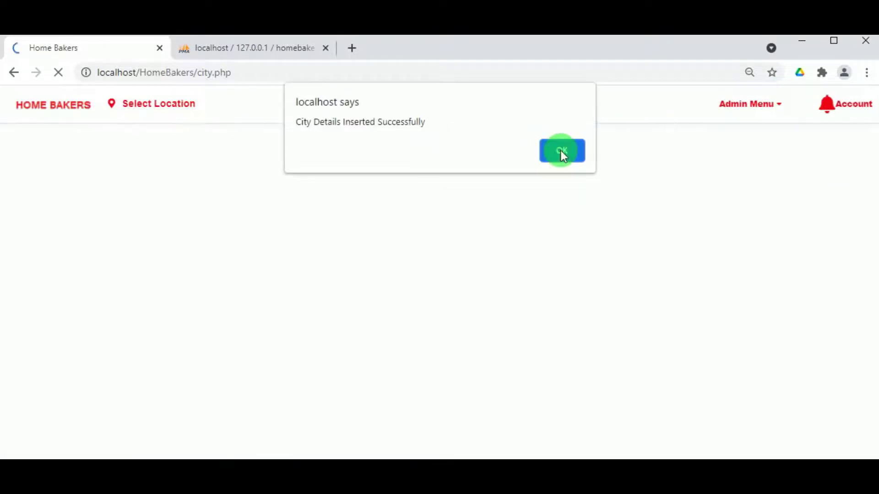
pyautogui.click(561, 150)
pyautogui.click(748, 109)
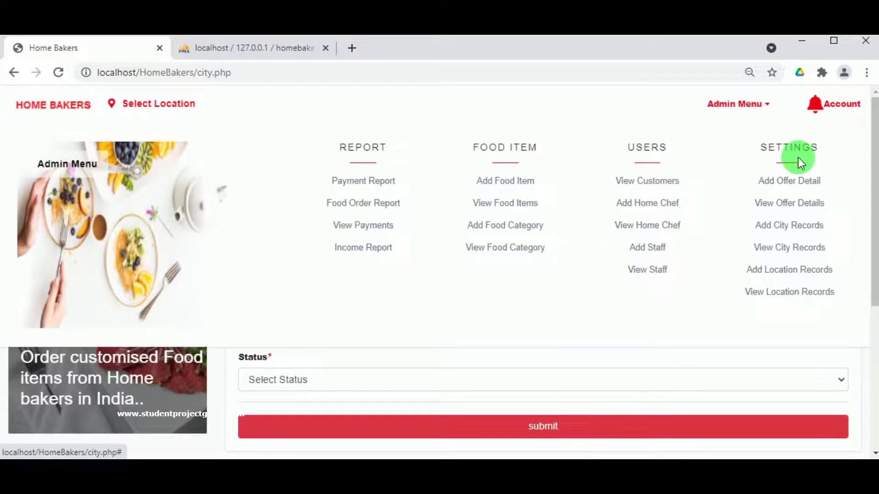
# - Open View City, check the last page, then search 'ka' to find Katol under Nilanga
pyautogui.click(798, 247)
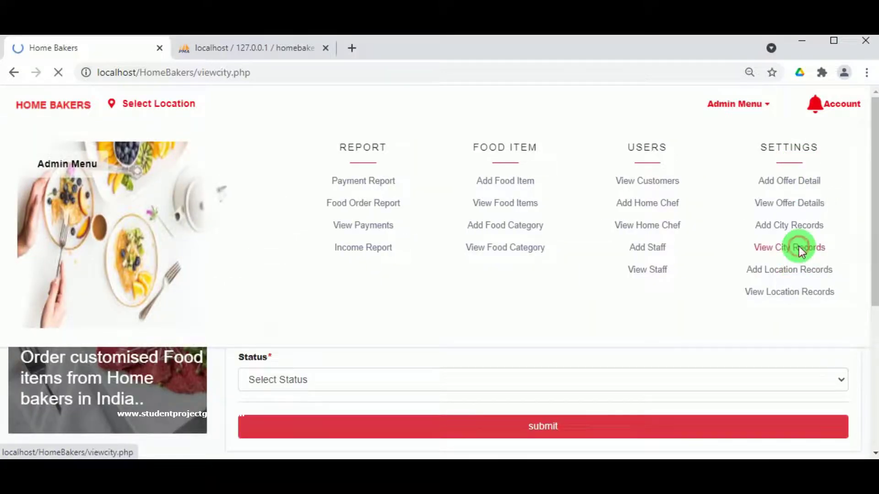
pyautogui.scroll(-5, 255, 228)
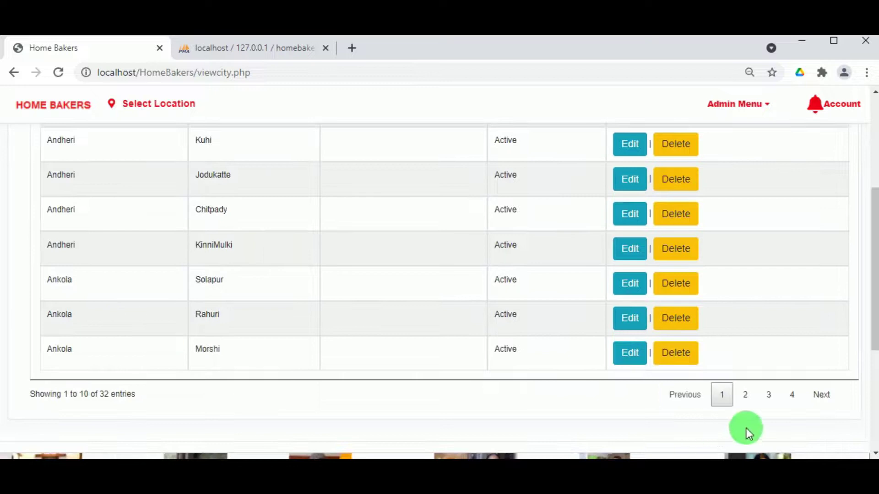
pyautogui.click(792, 395)
pyautogui.scroll(3, 527, 355)
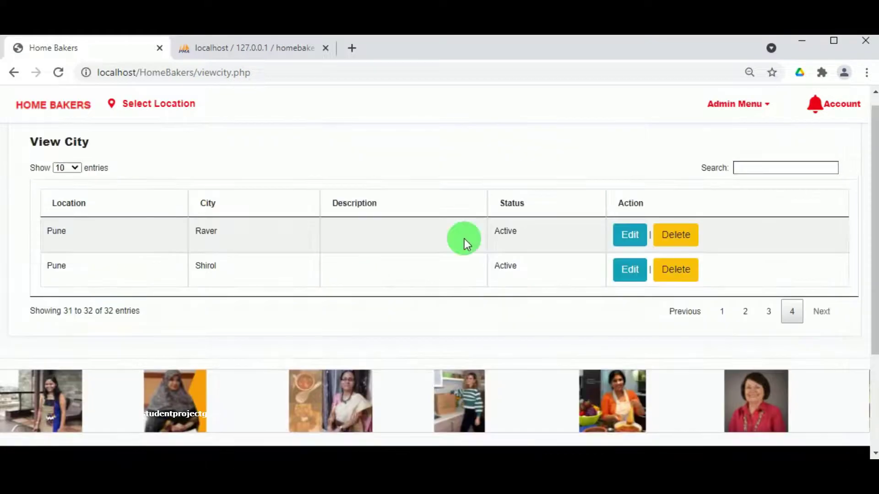
pyautogui.click(784, 167)
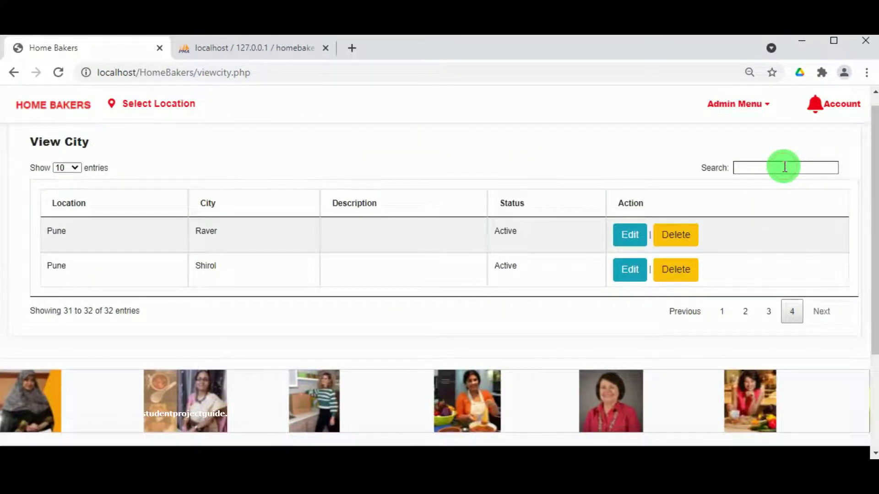
pyautogui.write('k')
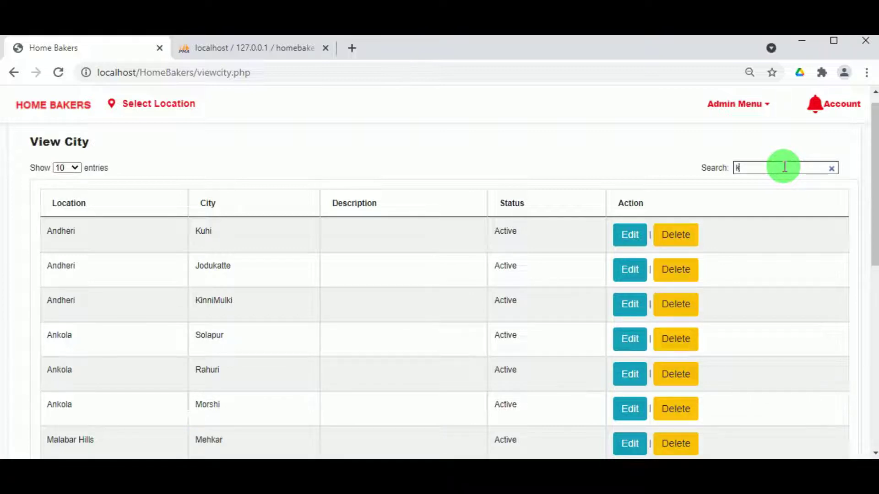
pyautogui.write('a')
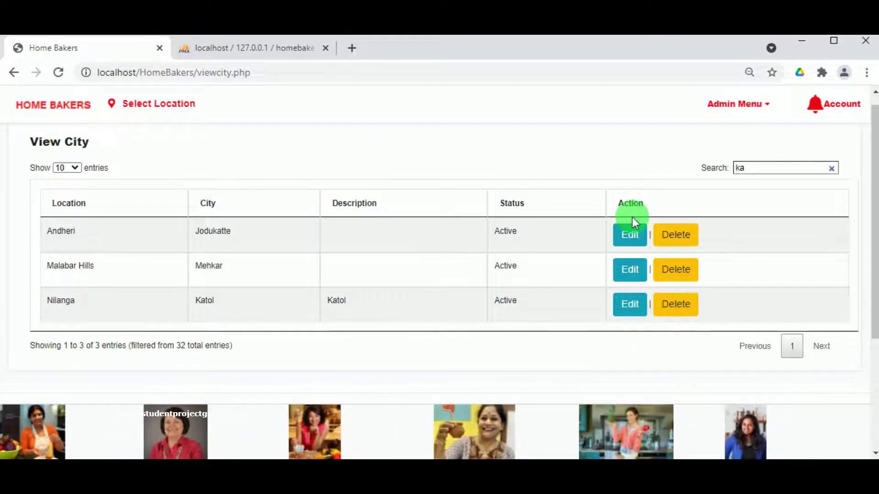
pyautogui.scroll(1, 629, 218)
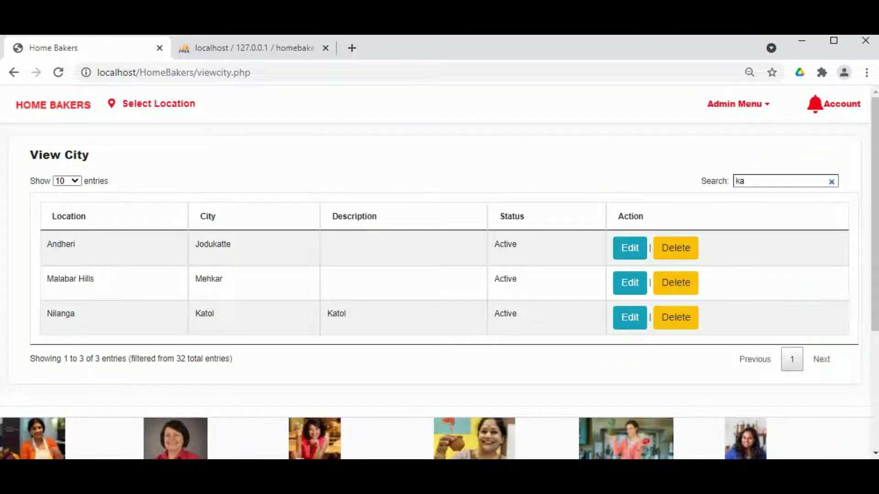
pyautogui.click(734, 110)
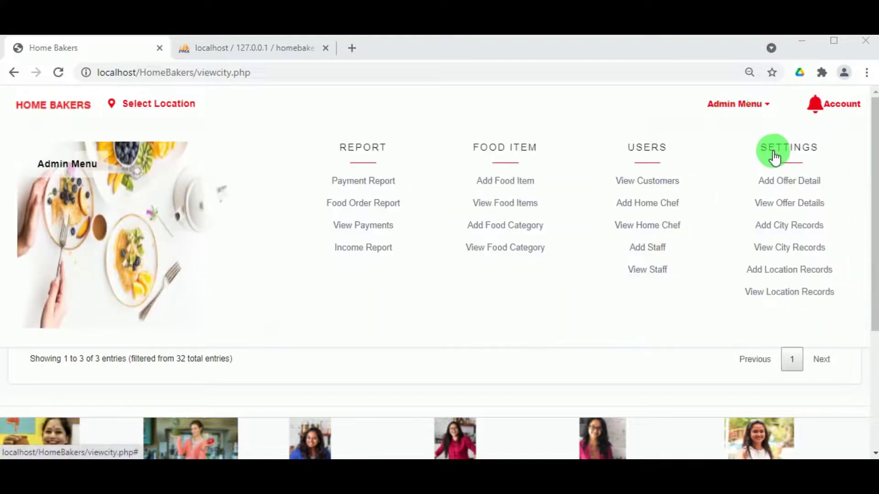
# - Start a Percentage discount offer titled 'Dasara Offer' in Add Offer Detail
pyautogui.click(785, 183)
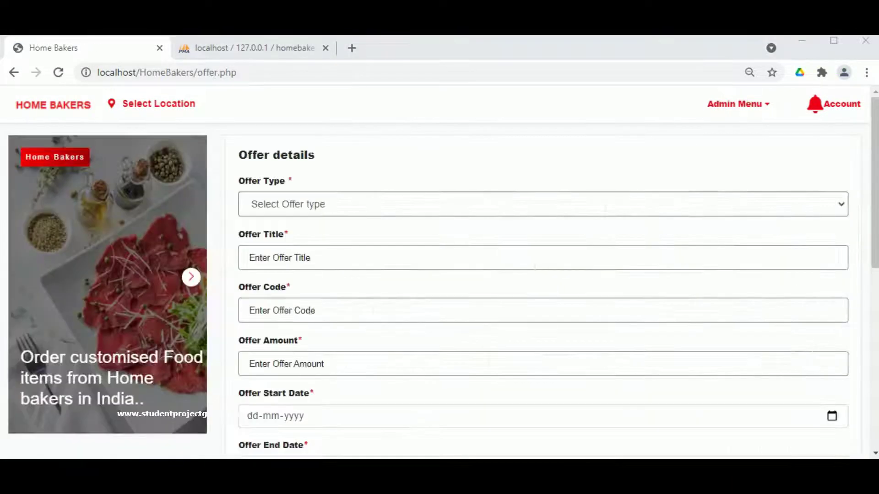
pyautogui.click(274, 201)
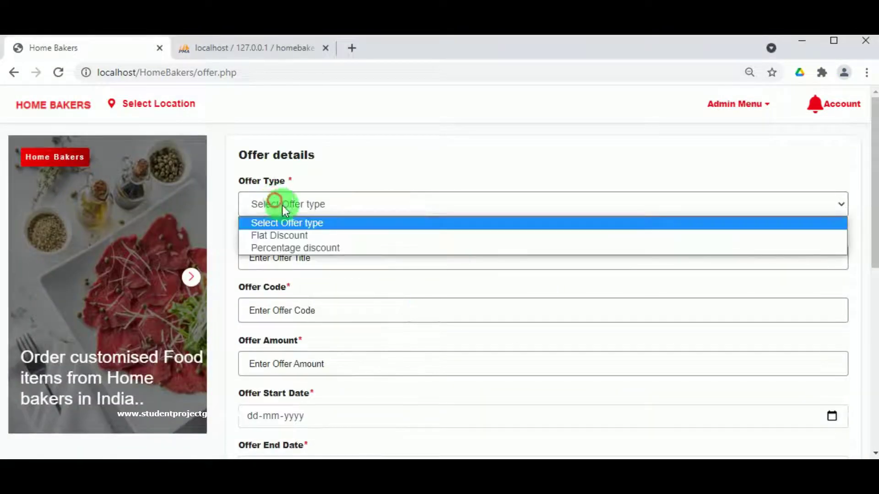
pyautogui.click(304, 249)
pyautogui.click(298, 267)
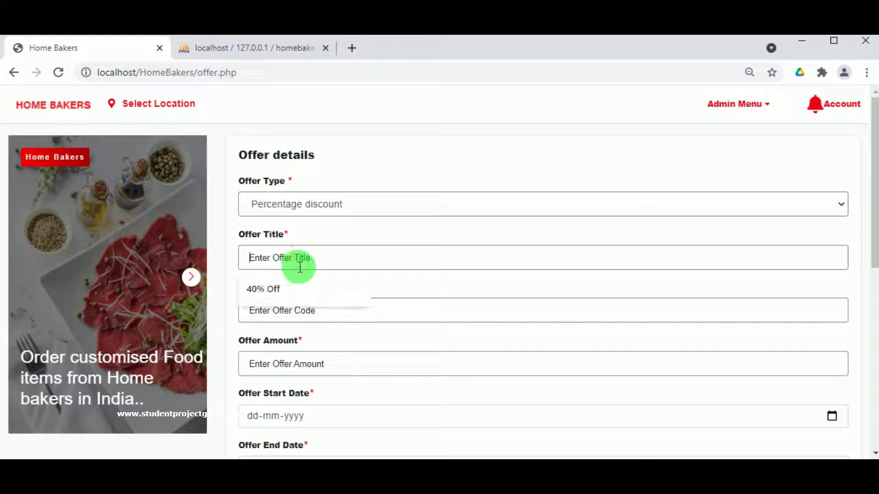
pyautogui.write('Dasara Offer')
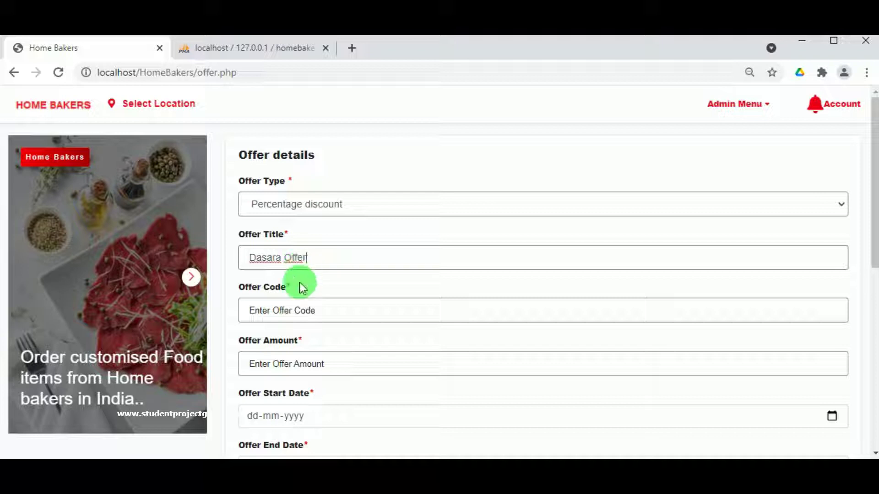
# - Set the offer code to OFF30 and the amount to 75
pyautogui.click(293, 310)
pyautogui.click(277, 344)
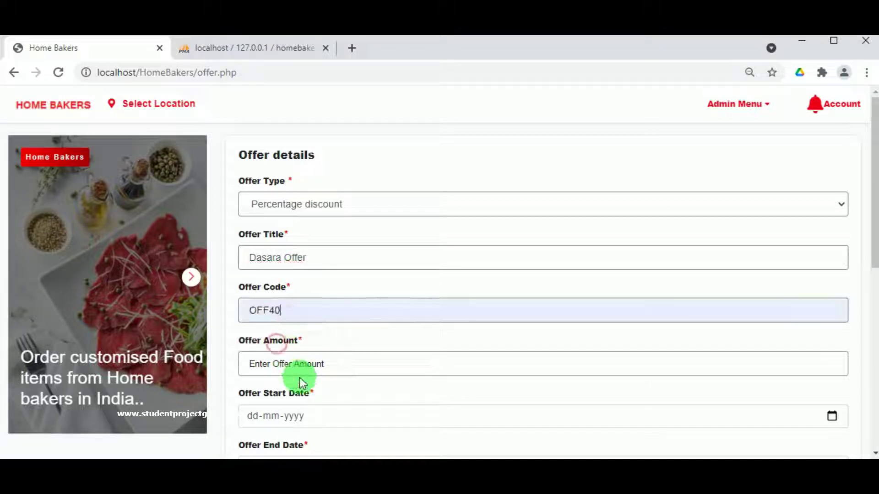
pyautogui.click(272, 311)
pyautogui.press('BackSpace')
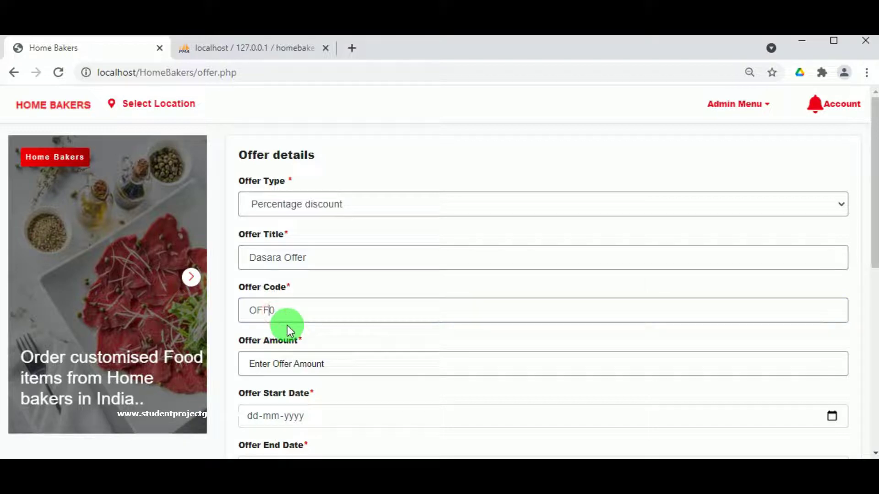
pyautogui.write('3')
pyautogui.click(308, 362)
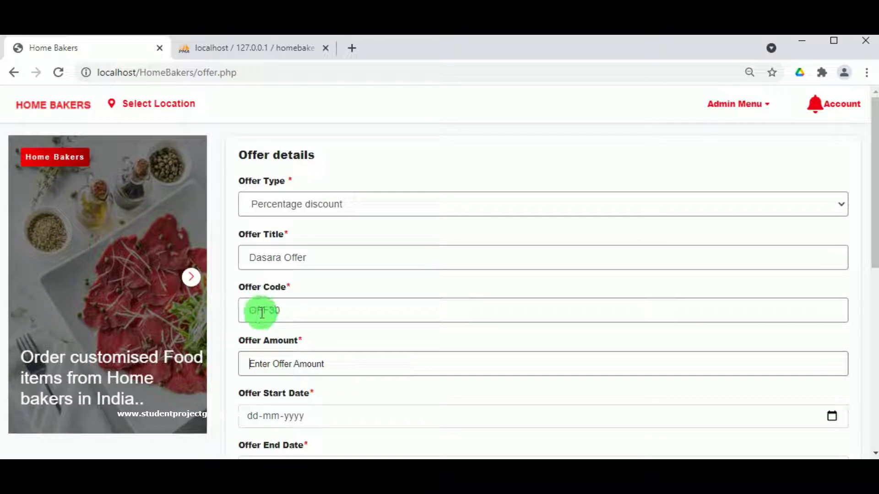
pyautogui.click(281, 362)
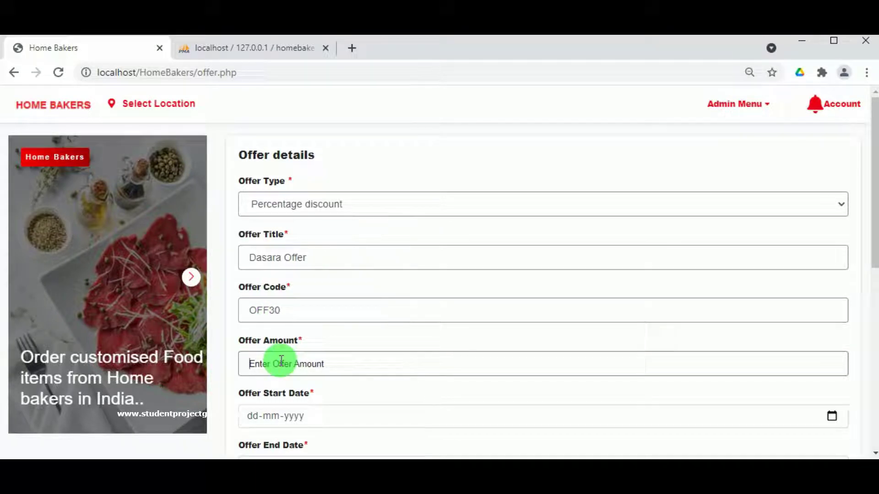
pyautogui.write('3')
pyautogui.press('BackSpace')
pyautogui.press('BackSpace')
pyautogui.write('75')
pyautogui.scroll(-3, 284, 362)
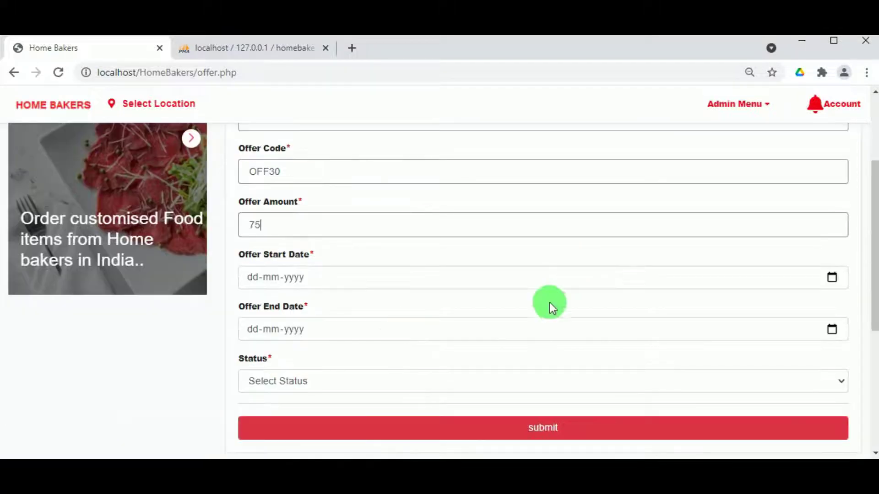
# - Set dates 28-09-2021 to 10-11-2021, status Active, and submit the offer
pyautogui.click(843, 280)
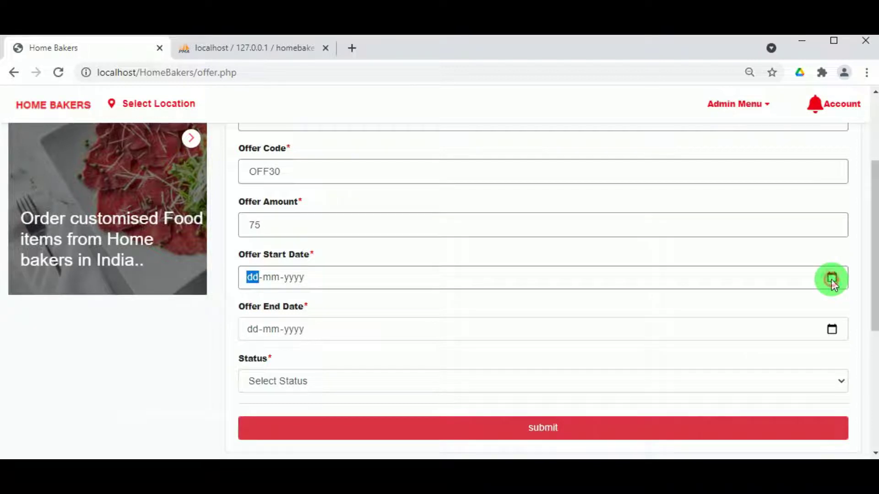
pyautogui.click(831, 279)
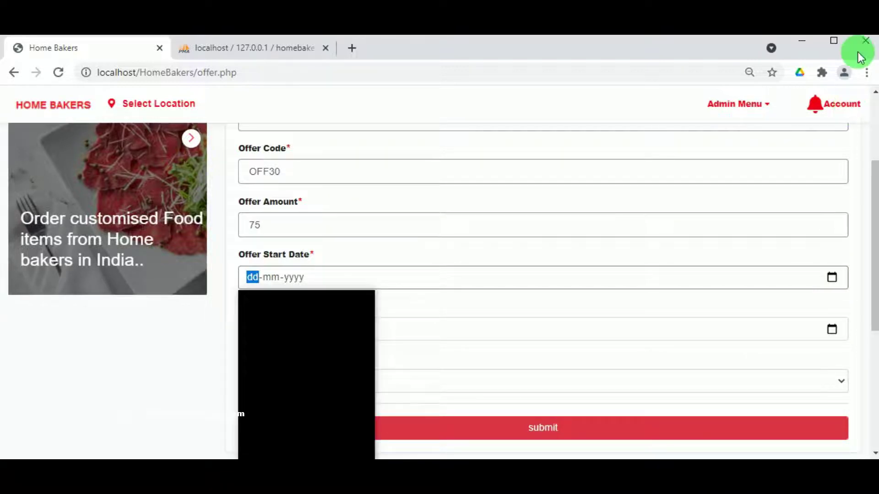
pyautogui.press('Return')
pyautogui.click(833, 328)
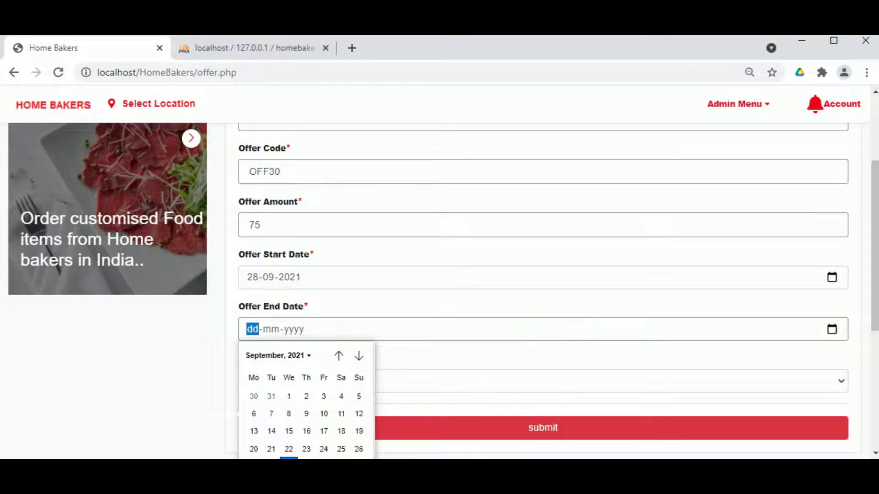
pyautogui.click(297, 355)
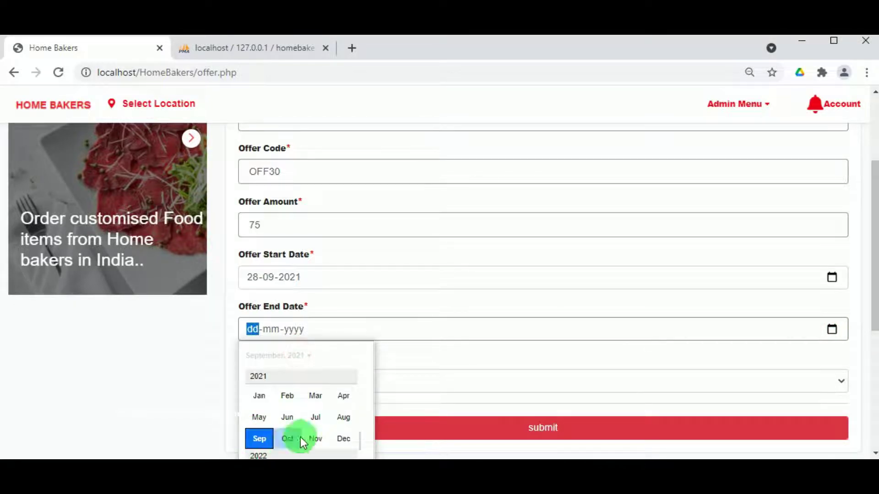
pyautogui.click(314, 439)
pyautogui.click(289, 415)
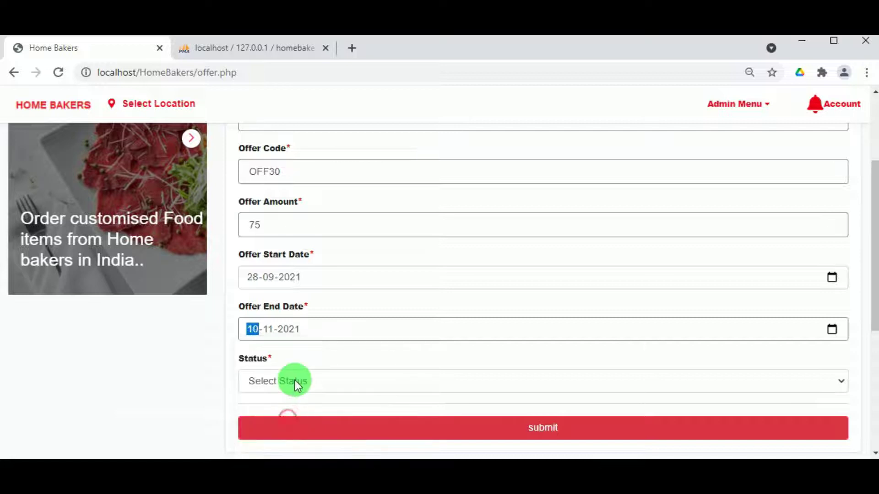
pyautogui.click(294, 381)
pyautogui.click(292, 410)
pyautogui.click(444, 430)
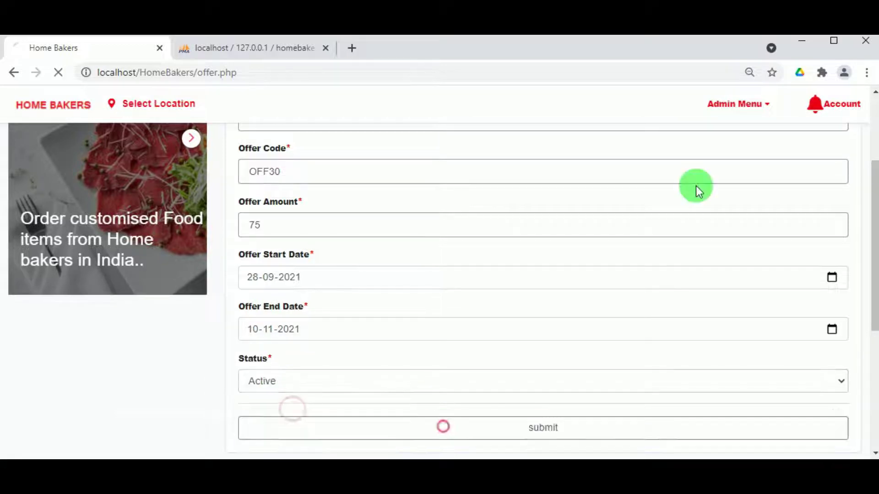
pyautogui.click(572, 148)
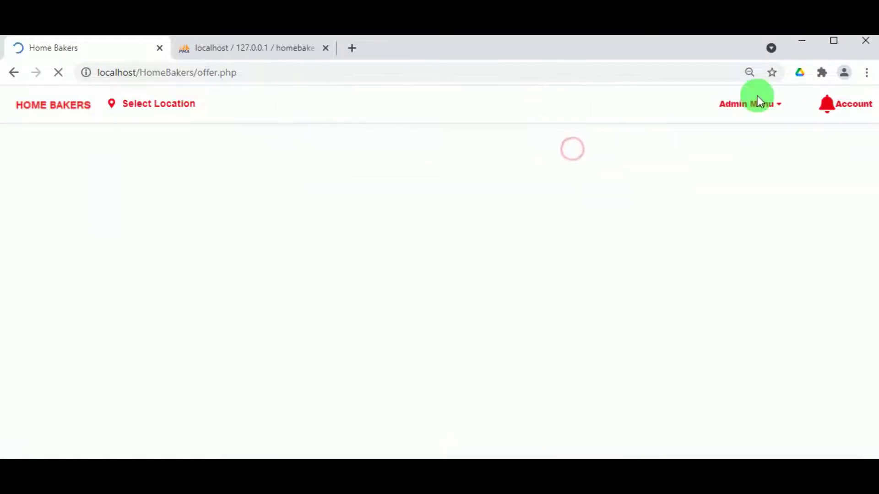
pyautogui.click(753, 104)
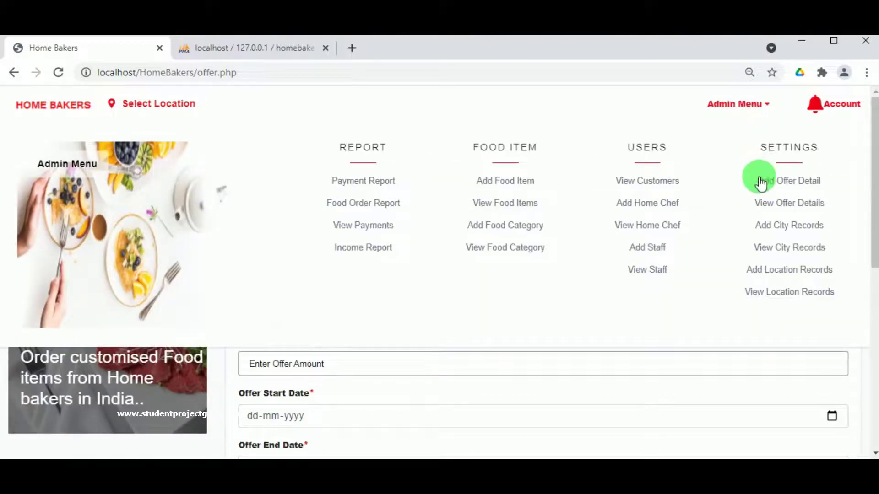
# - From View Offer, edit Dasara Offer's amount to 30 and save the update
pyautogui.click(781, 202)
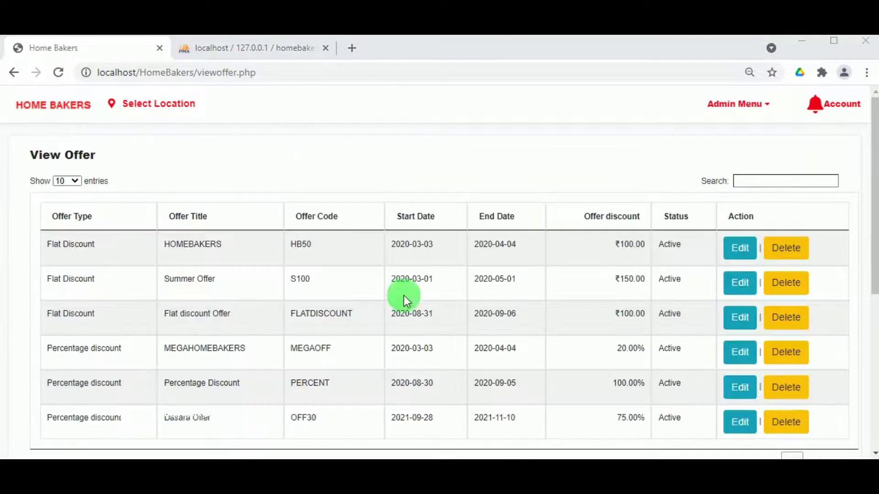
pyautogui.scroll(-2, 573, 430)
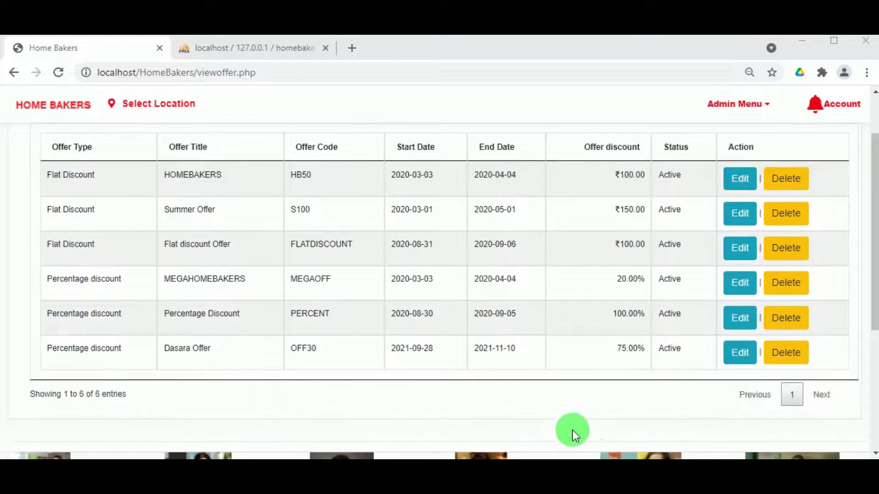
pyautogui.click(720, 355)
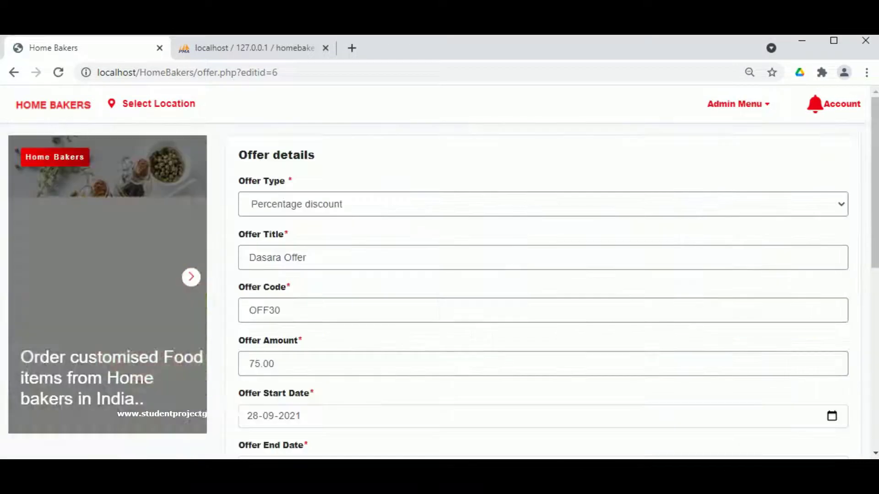
pyautogui.click(273, 367)
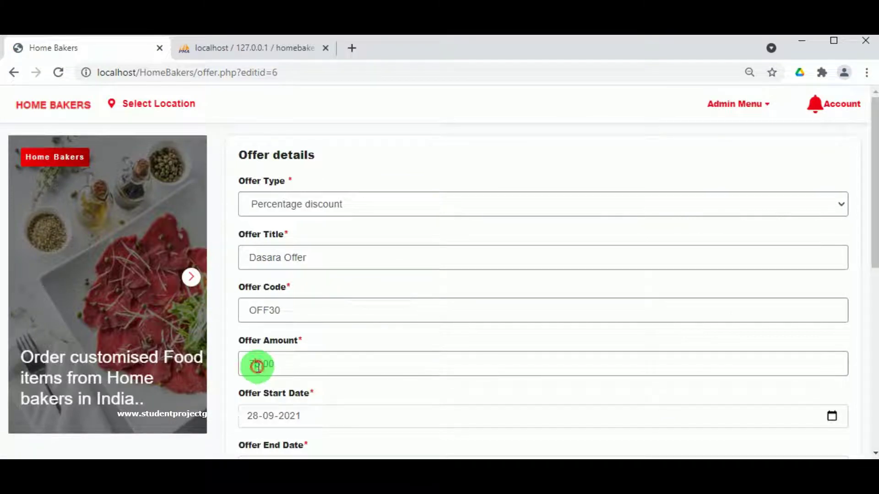
pyautogui.write('3')
pyautogui.scroll(-5, 265, 389)
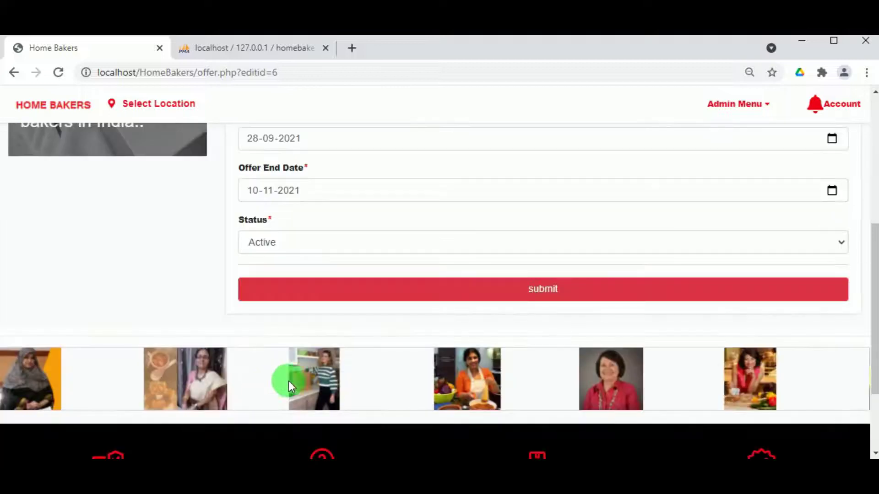
pyautogui.click(331, 292)
pyautogui.click(551, 147)
pyautogui.click(722, 108)
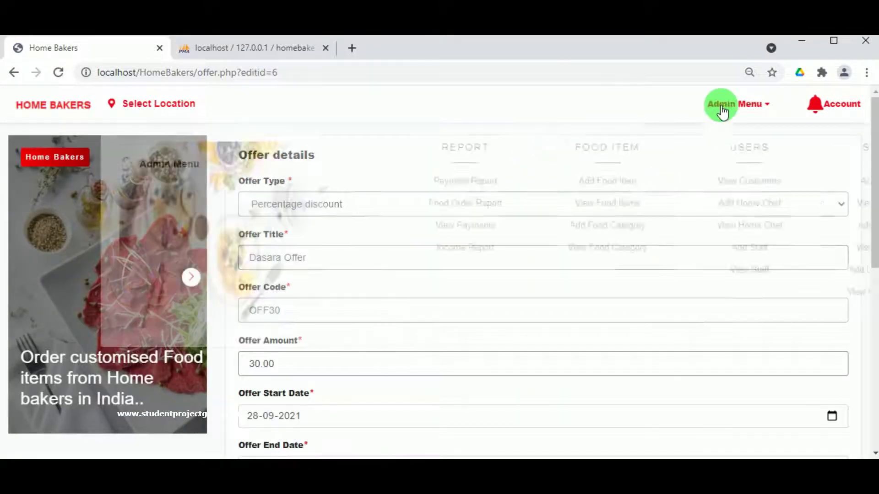
# - Reopen the offer list to confirm Dasara Offer OFF30 now shows 30.00%, Active
pyautogui.click(791, 201)
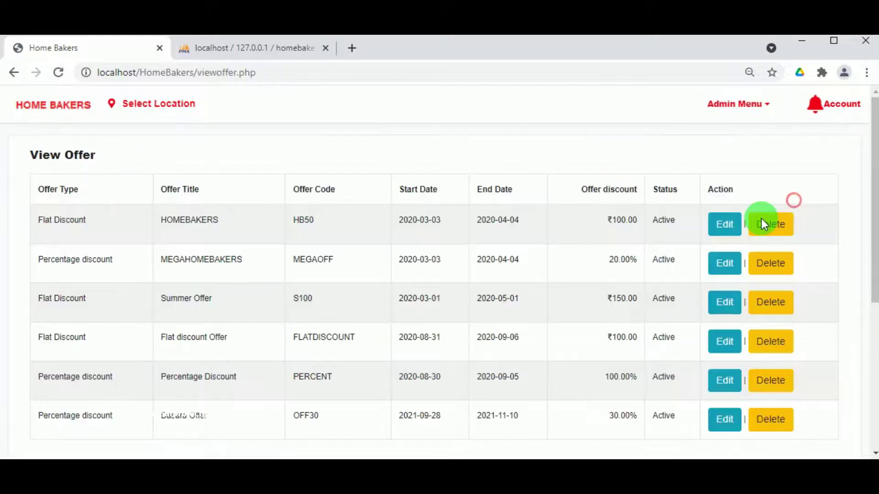
pyautogui.scroll(-5, 662, 241)
pyautogui.scroll(2, 625, 261)
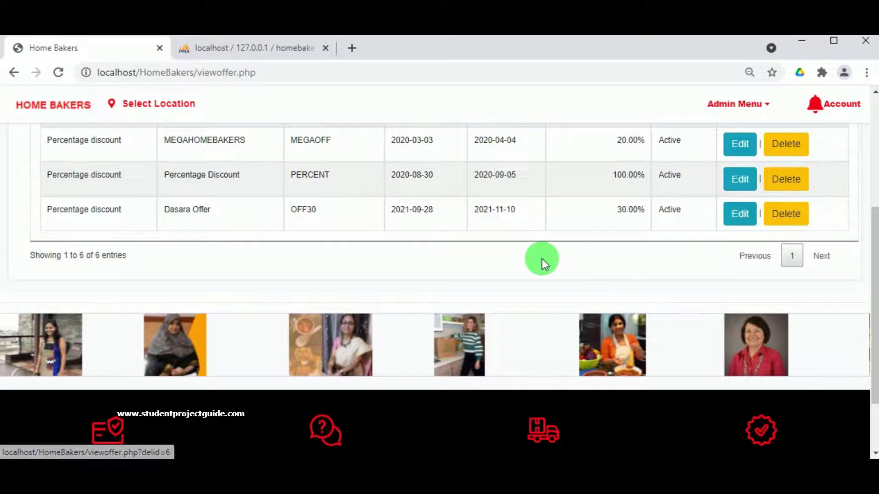
pyautogui.scroll(5, 542, 259)
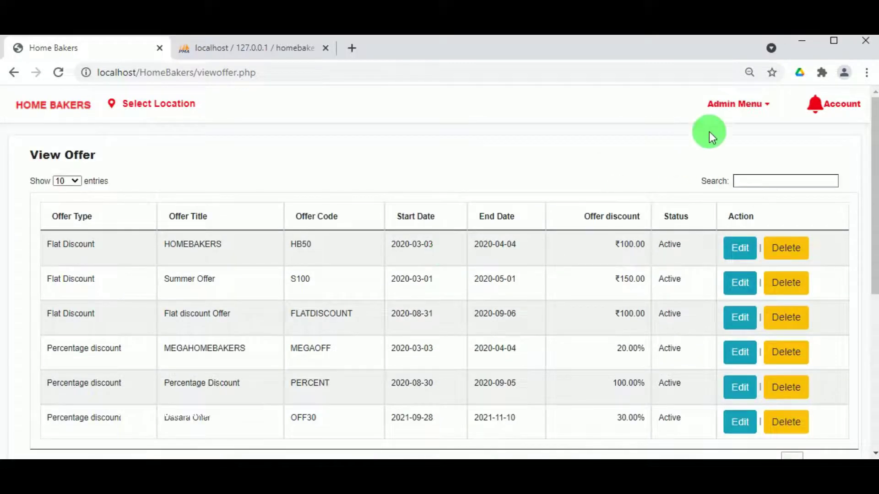
pyautogui.click(731, 105)
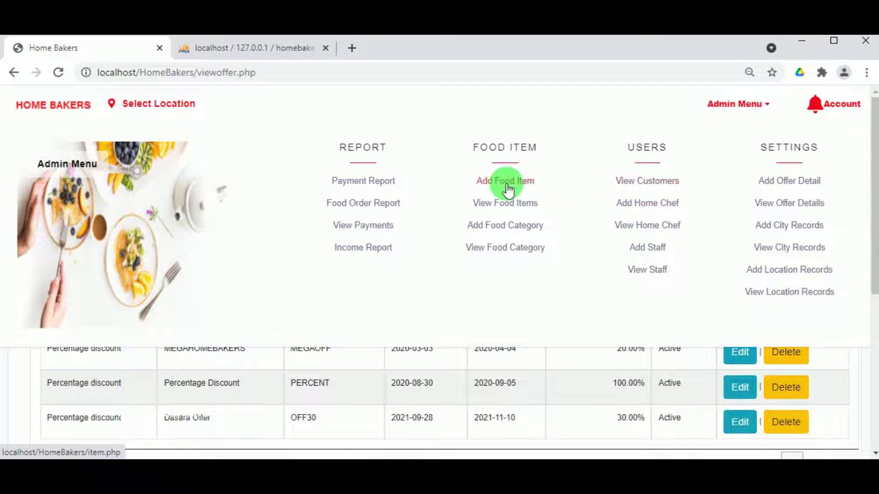
# - In Add Food Category, enter Breakfasts as both the name and description
pyautogui.click(508, 229)
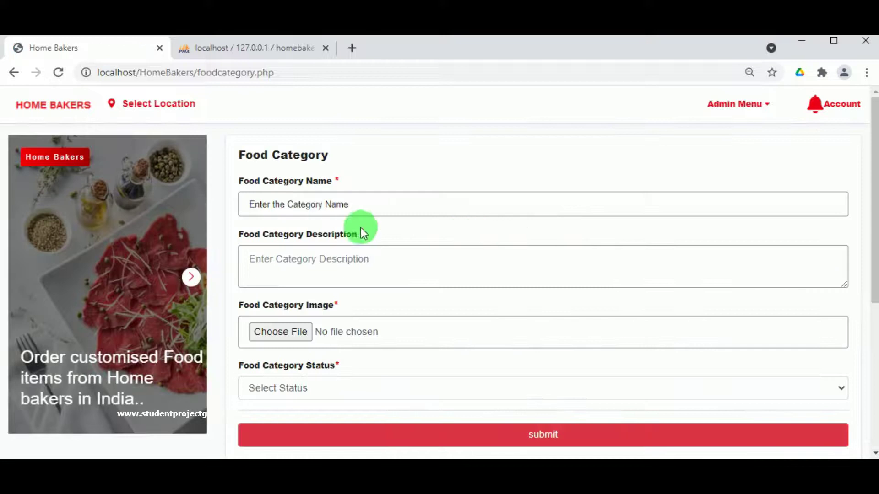
pyautogui.click(354, 206)
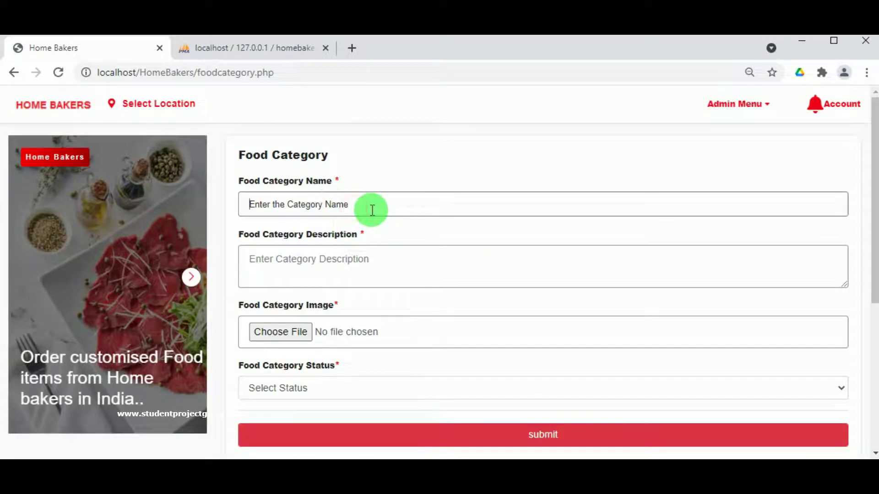
pyautogui.write('Breakfasts')
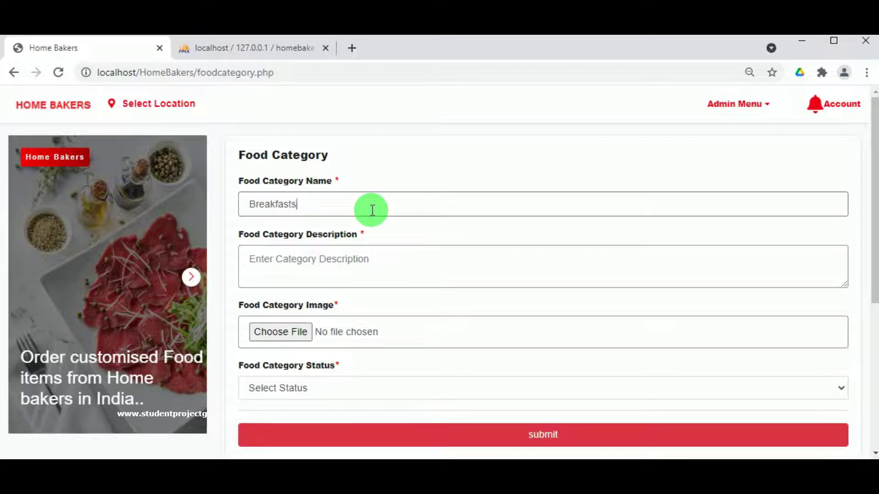
pyautogui.doubleClick(281, 204)
pyautogui.hotkey('ctrl', 'c')
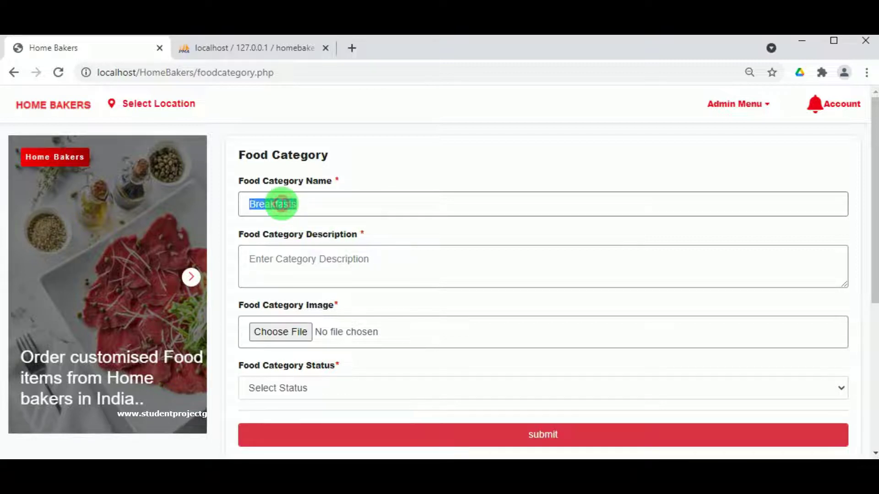
pyautogui.click(301, 289)
pyautogui.click(307, 275)
pyautogui.hotkey('ctrl', 'v')
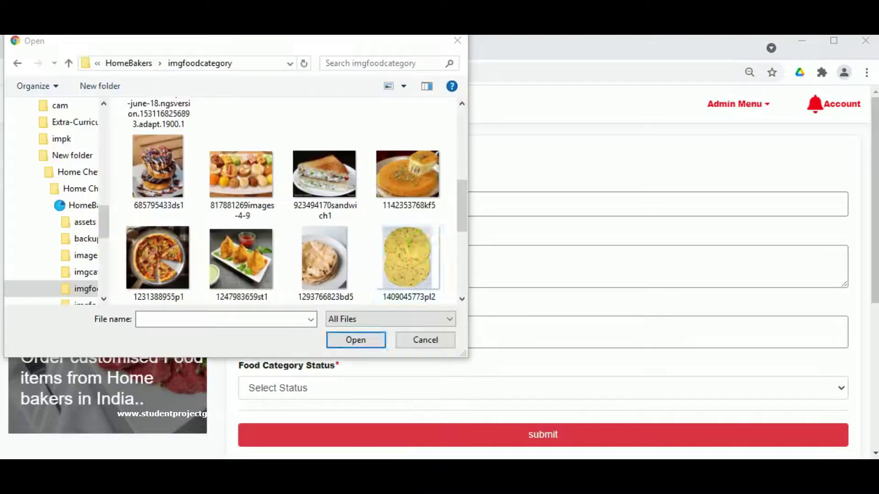
pyautogui.click(336, 271)
pyautogui.click(353, 341)
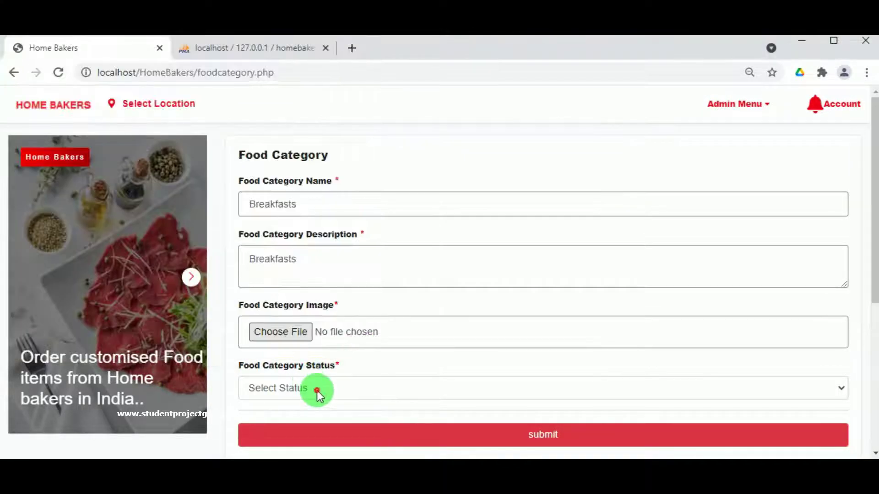
pyautogui.click(272, 384)
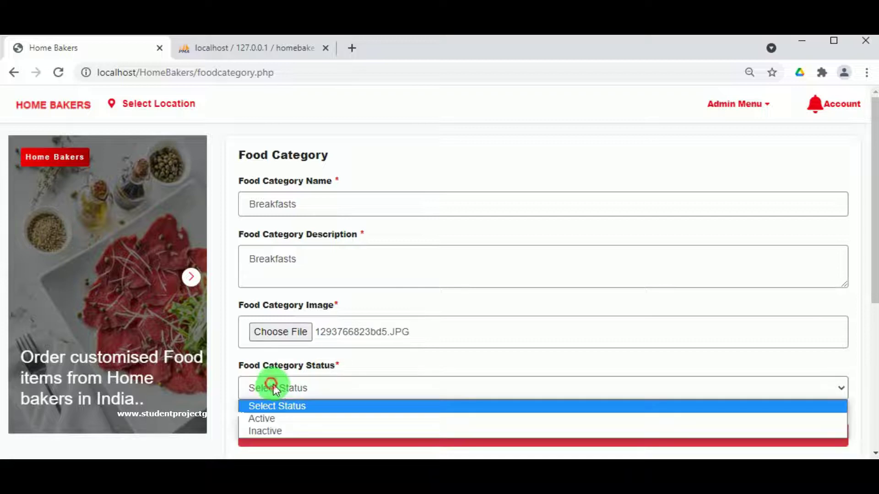
pyautogui.click(289, 417)
pyautogui.click(384, 433)
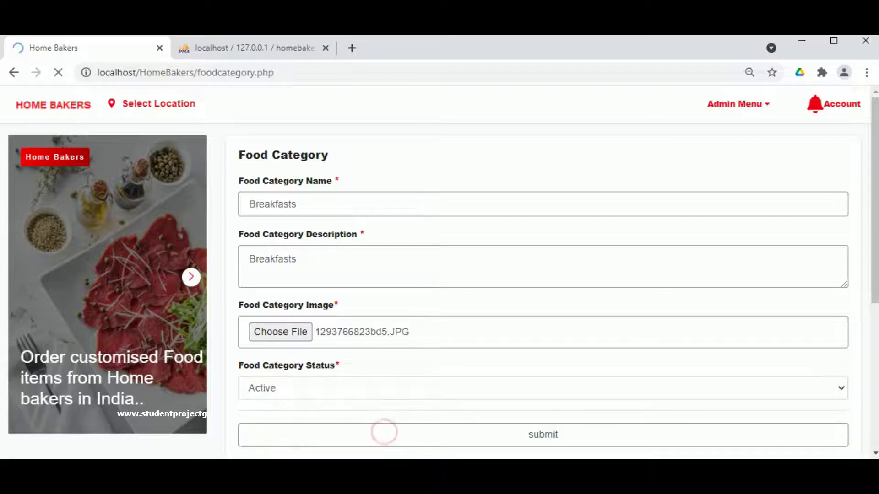
pyautogui.click(561, 139)
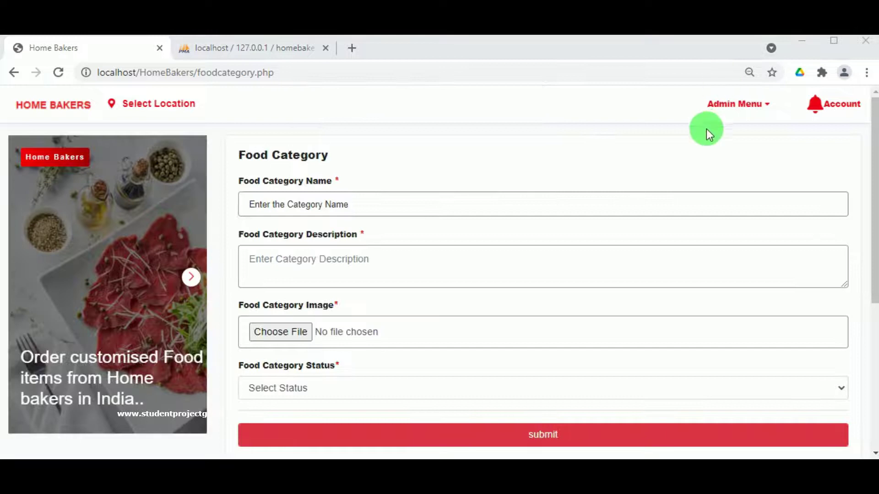
pyautogui.click(732, 105)
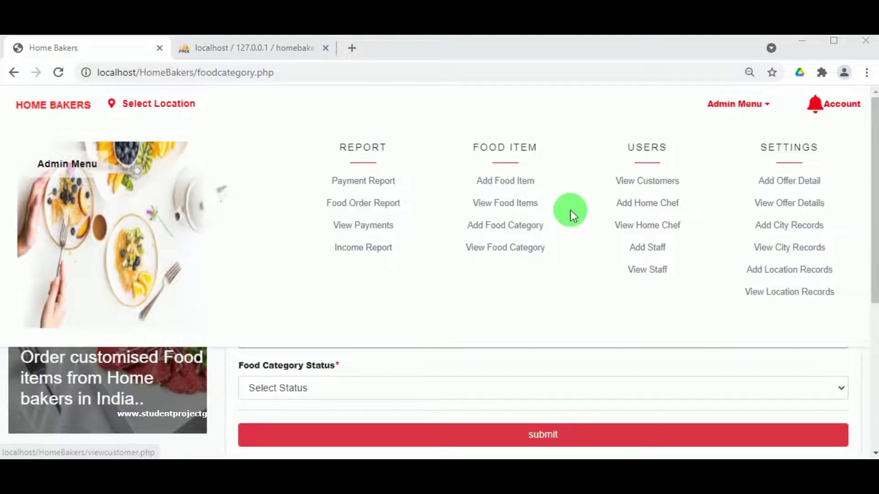
# - Open View Food Category and go to page 2 to find the Active Breakfasts row
pyautogui.click(507, 251)
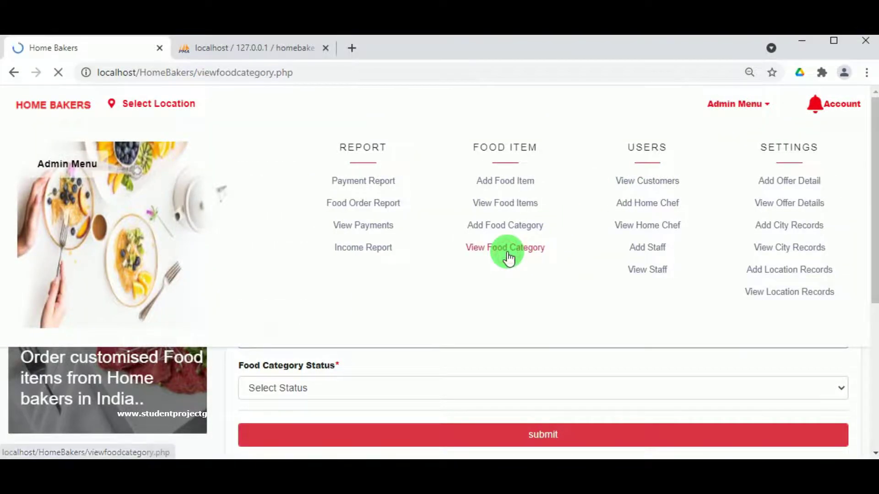
pyautogui.scroll(-9, 372, 269)
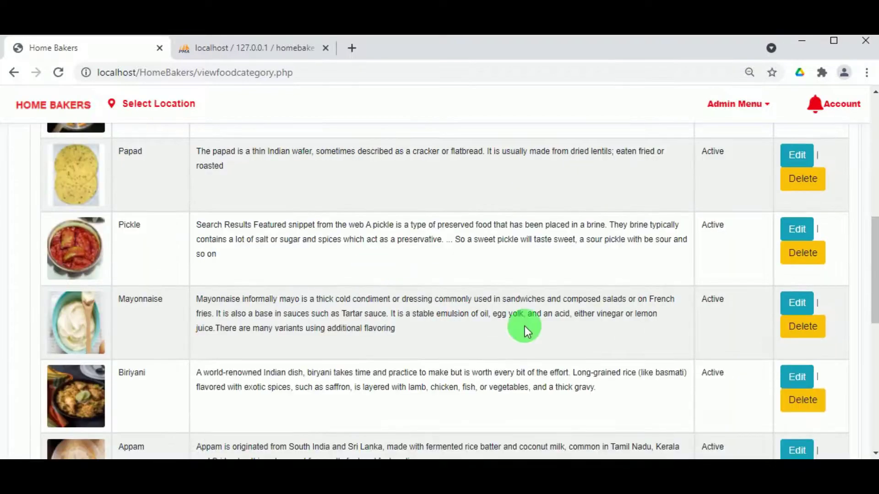
pyautogui.scroll(-10, 525, 326)
pyautogui.click(796, 179)
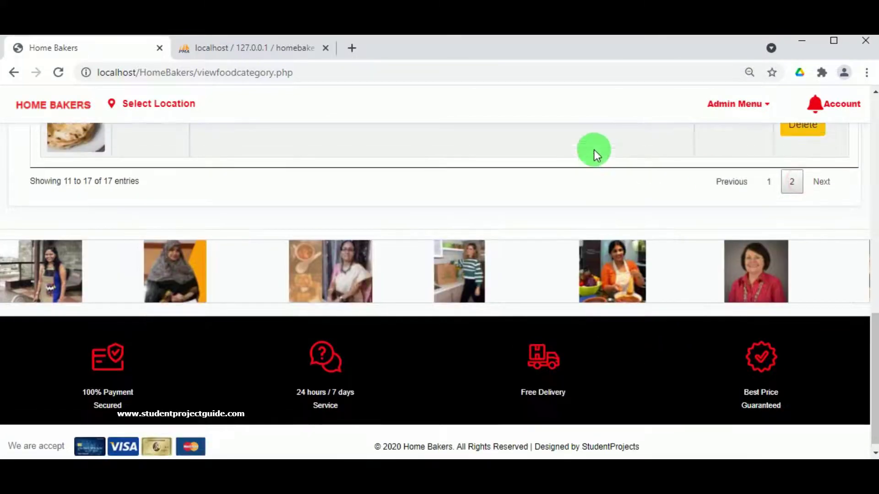
pyautogui.scroll(3, 180, 229)
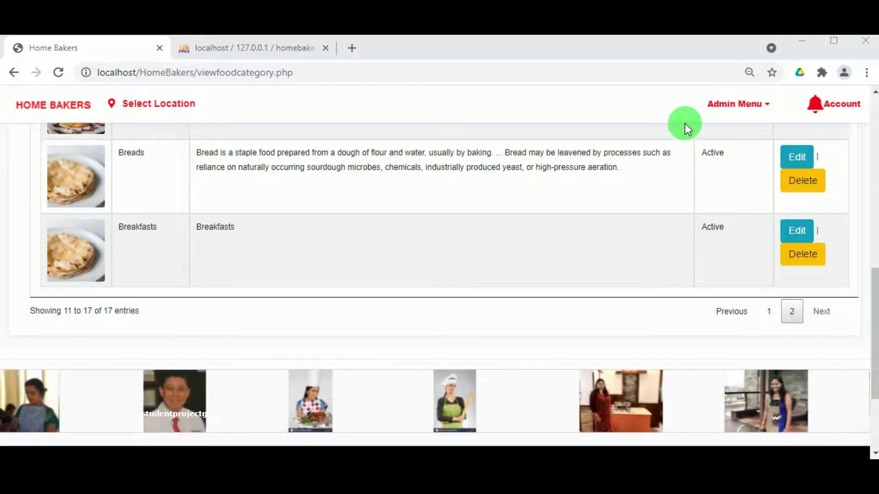
pyautogui.moveTo(728, 110)
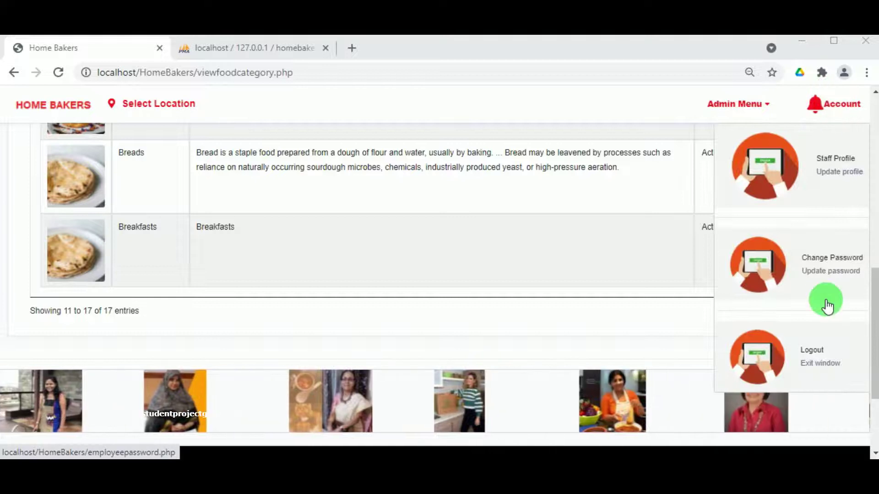
# - Log out of the admin account, then go to Chef > Chef Register and start the name field
pyautogui.click(812, 352)
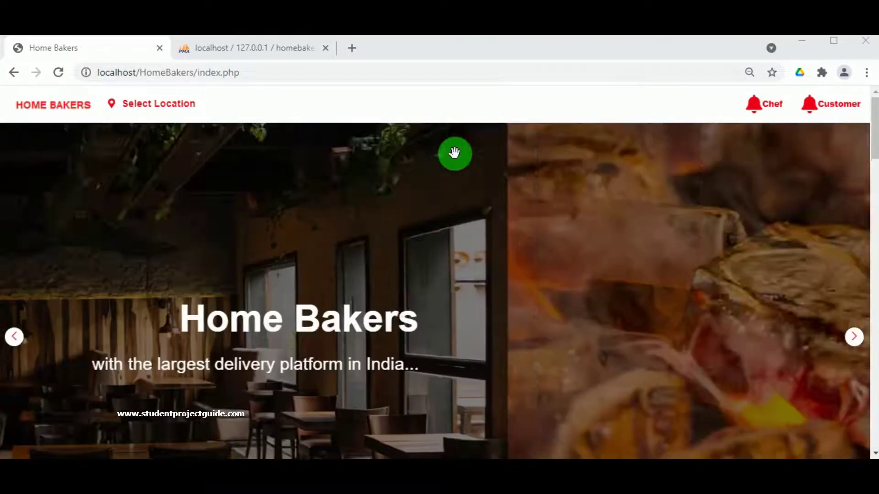
pyautogui.scroll(-4, 454, 154)
pyautogui.scroll(4, 454, 153)
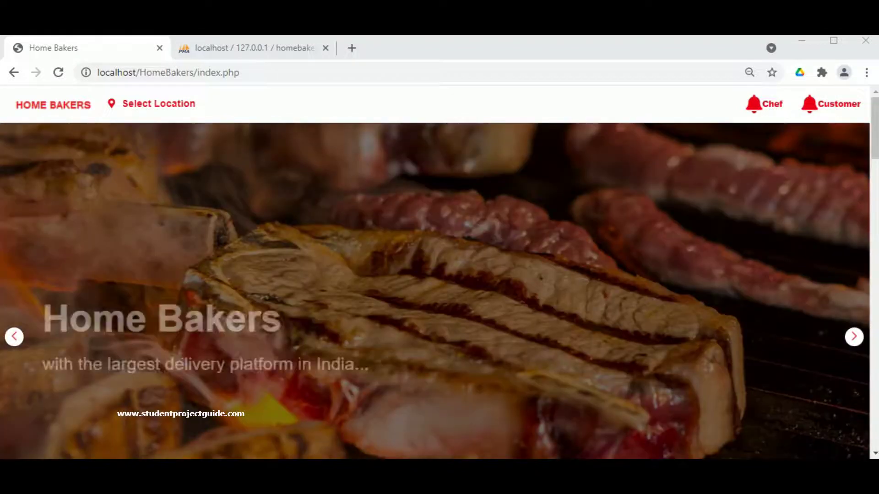
pyautogui.click(770, 116)
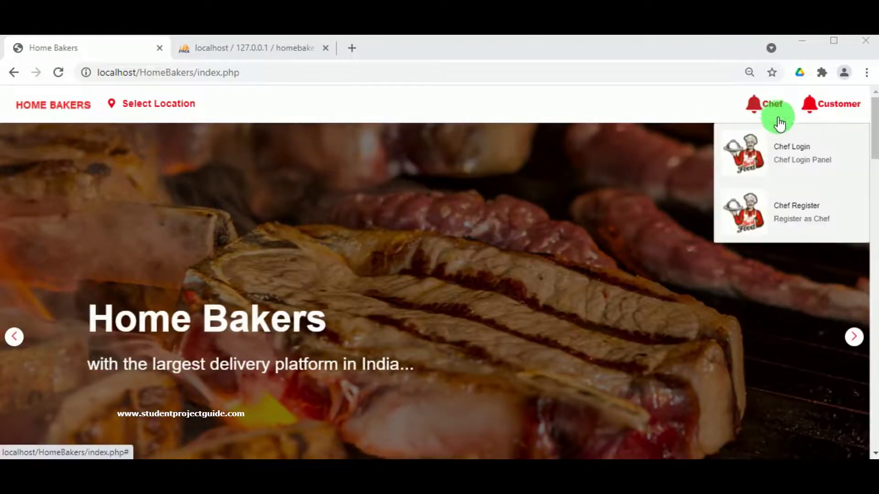
pyautogui.click(792, 215)
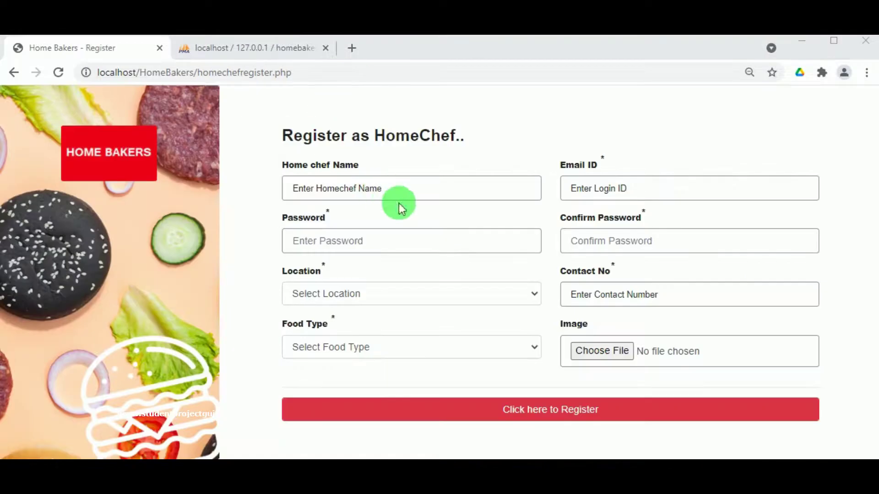
pyautogui.click(407, 186)
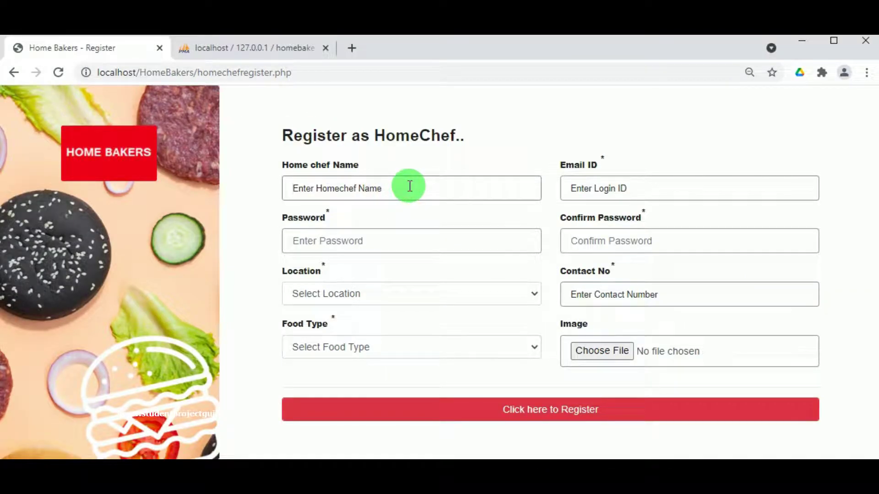
# - Enter the chef's name and e-mail address, then paste the password and its confirmation
pyautogui.write('Nisha')
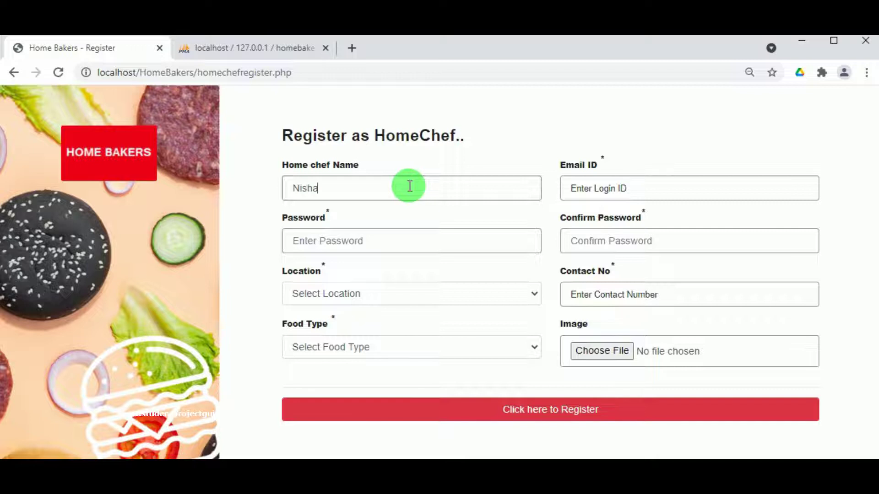
pyautogui.click(621, 186)
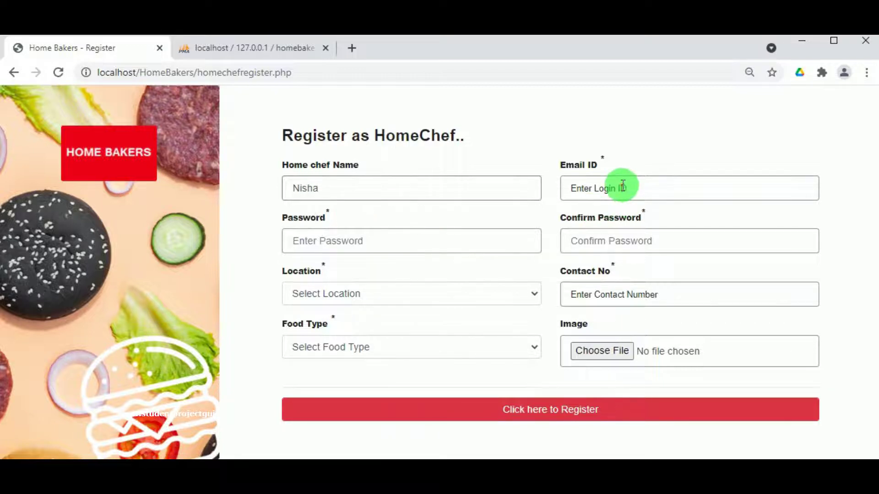
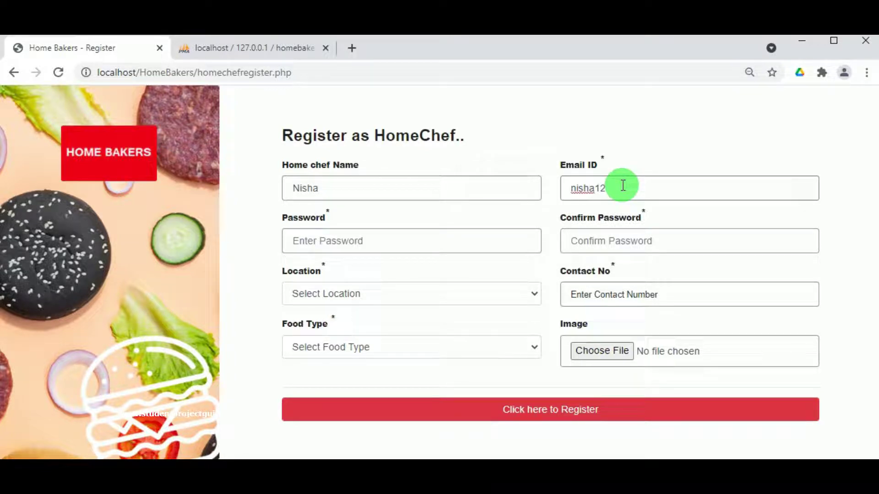
pyautogui.doubleClick(581, 189)
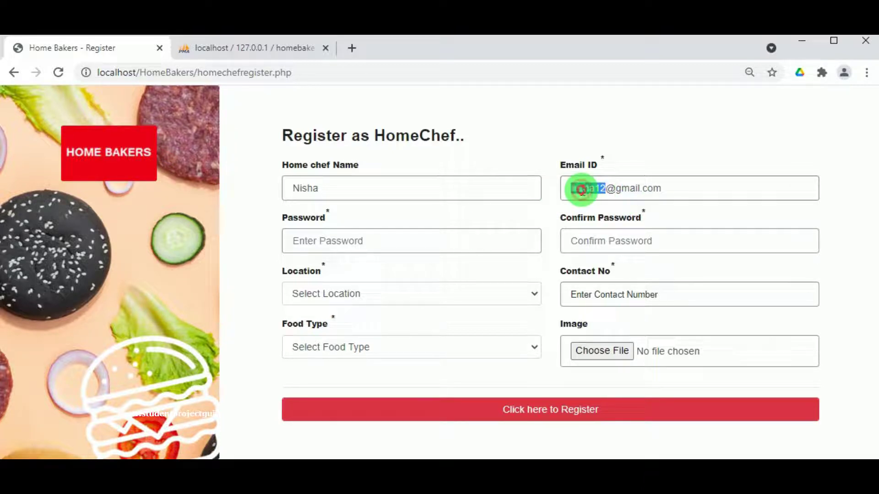
pyautogui.click(422, 237)
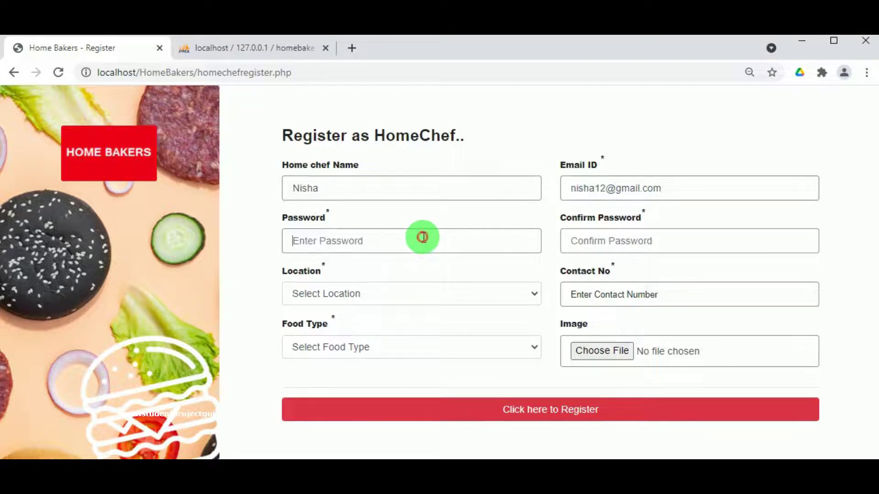
pyautogui.hotkey('ctrl', 'v')
pyautogui.click(606, 240)
pyautogui.hotkey('ctrl', 'v')
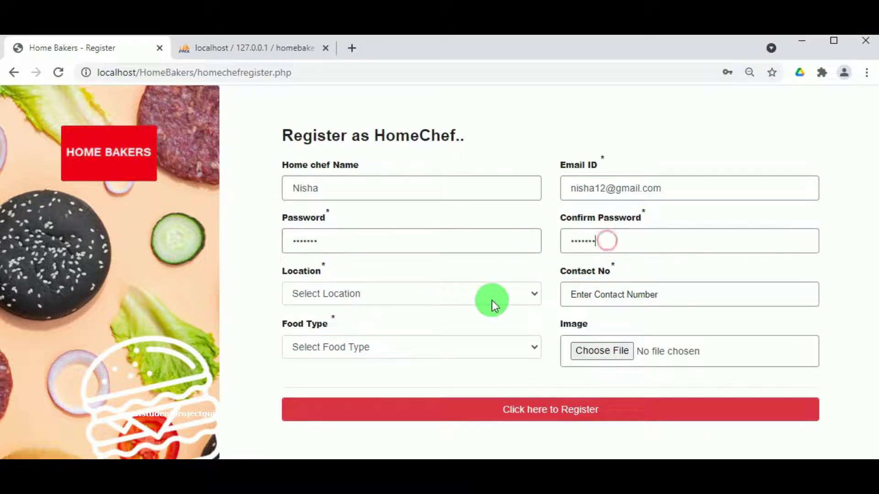
# - Set the location to Nasik and fill in the chef's contact number from autofill
pyautogui.click(396, 295)
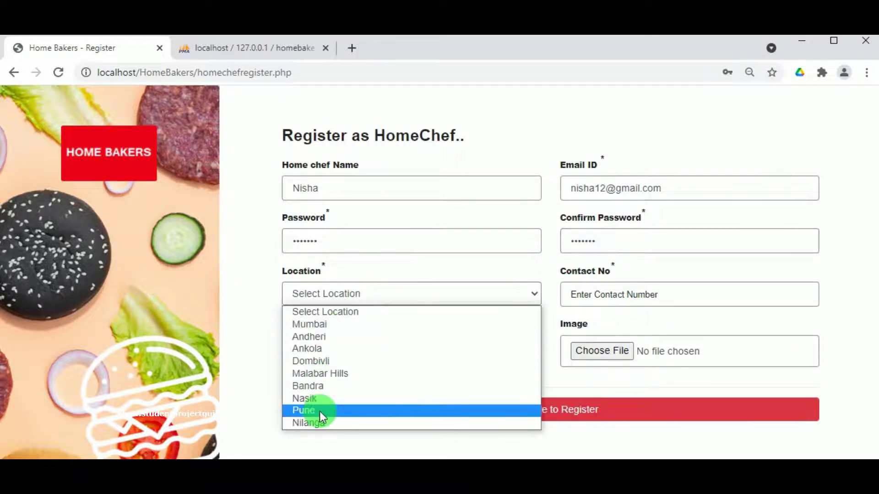
pyautogui.click(330, 397)
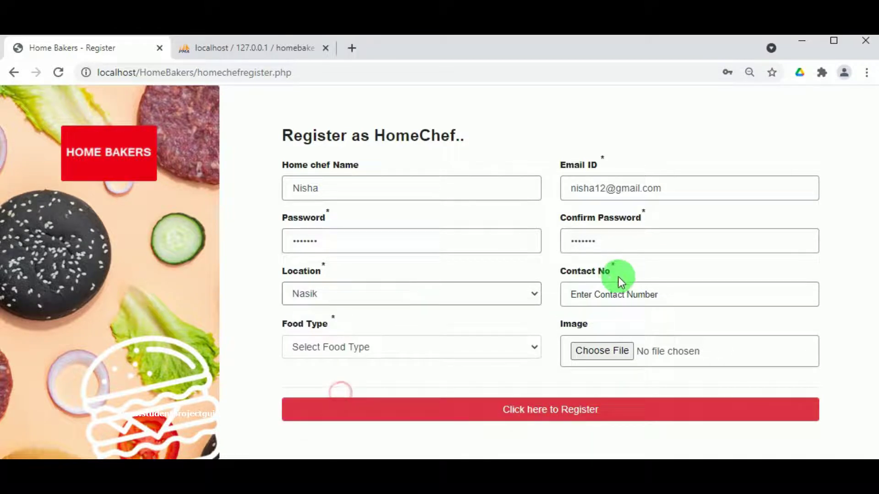
pyautogui.click(615, 294)
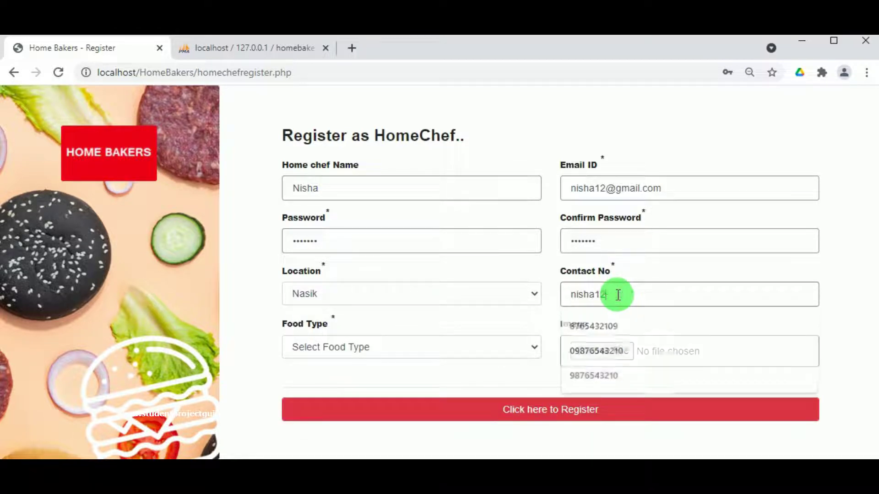
pyautogui.doubleClick(616, 294)
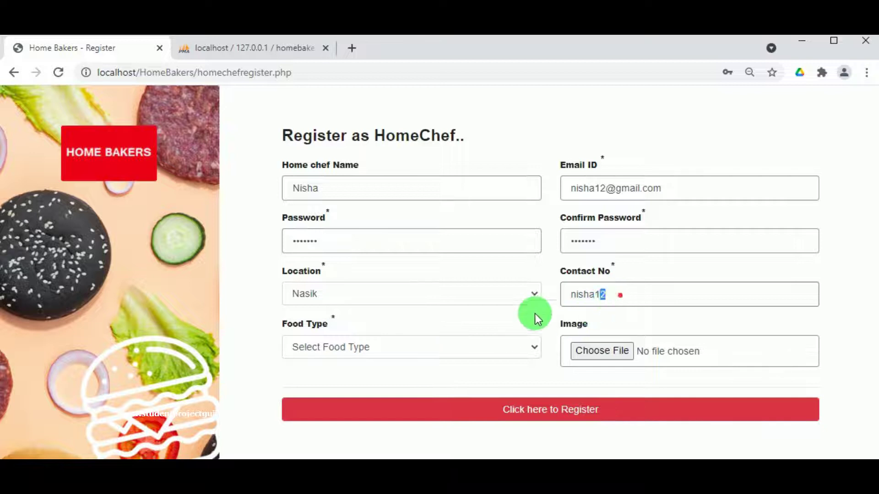
pyautogui.write('9')
pyautogui.press('BackSpace')
pyautogui.write('9876543210')
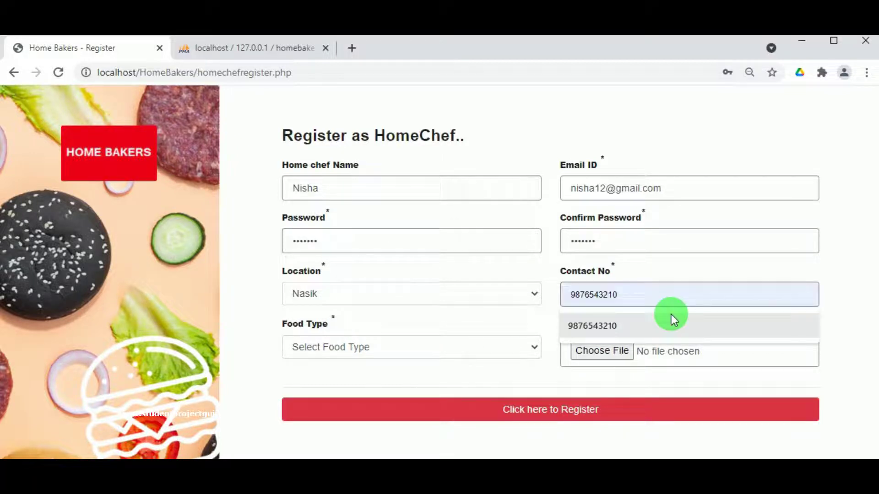
pyautogui.click(671, 315)
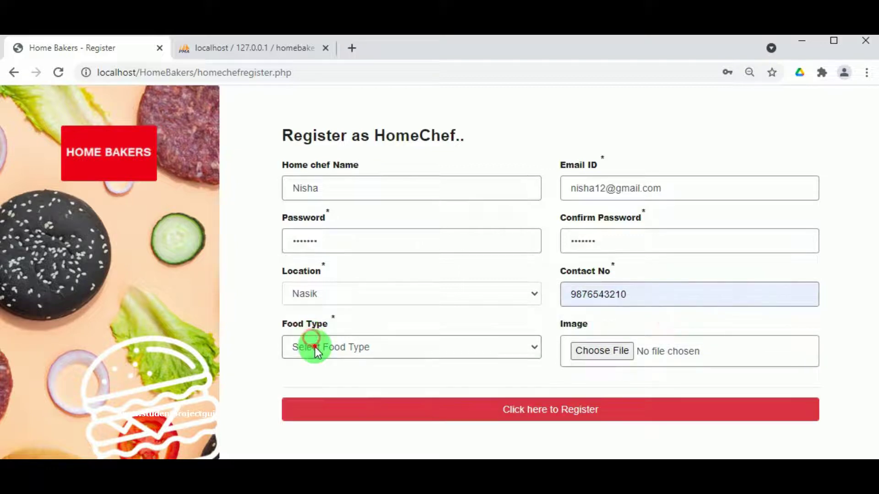
pyautogui.click(315, 347)
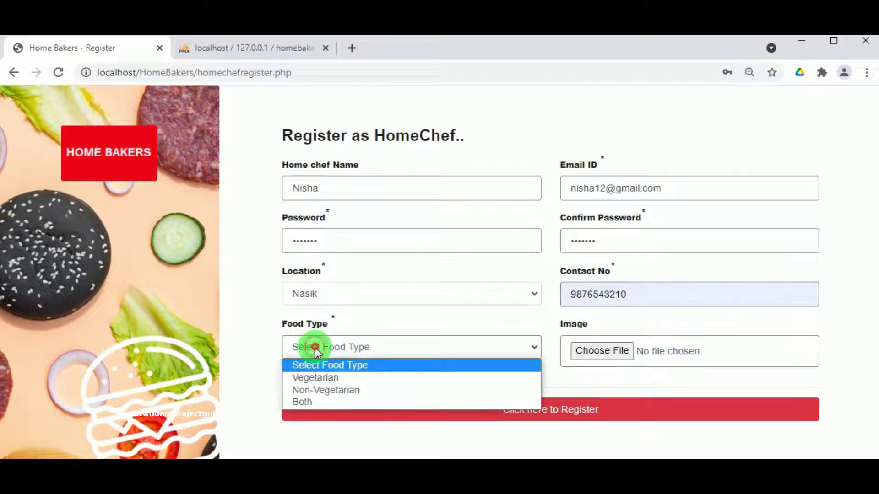
pyautogui.click(334, 402)
pyautogui.click(587, 360)
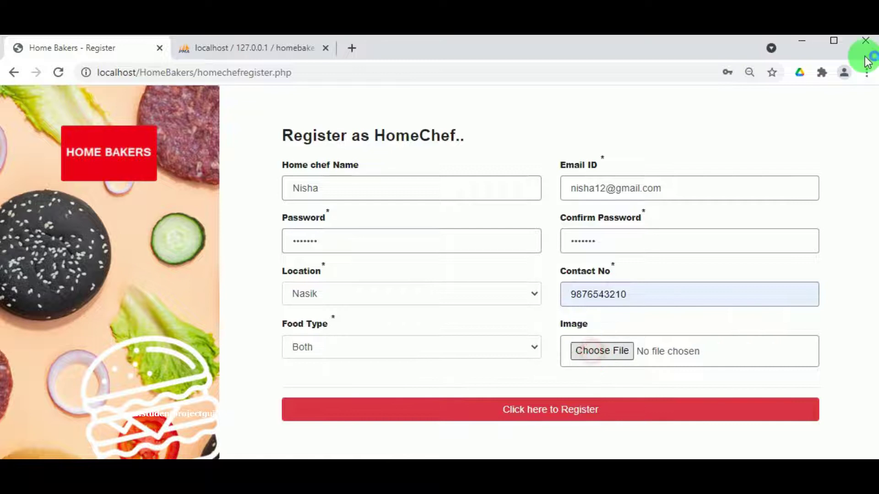
pyautogui.click(330, 172)
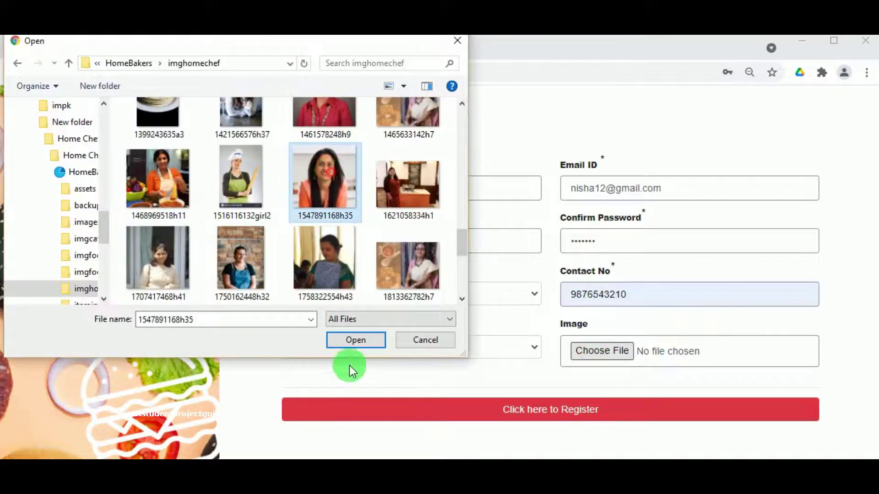
pyautogui.click(362, 341)
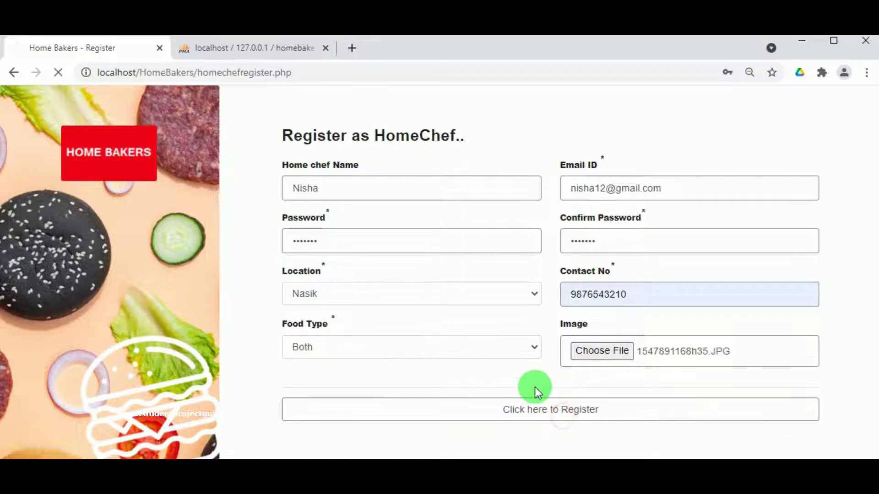
pyautogui.click(566, 161)
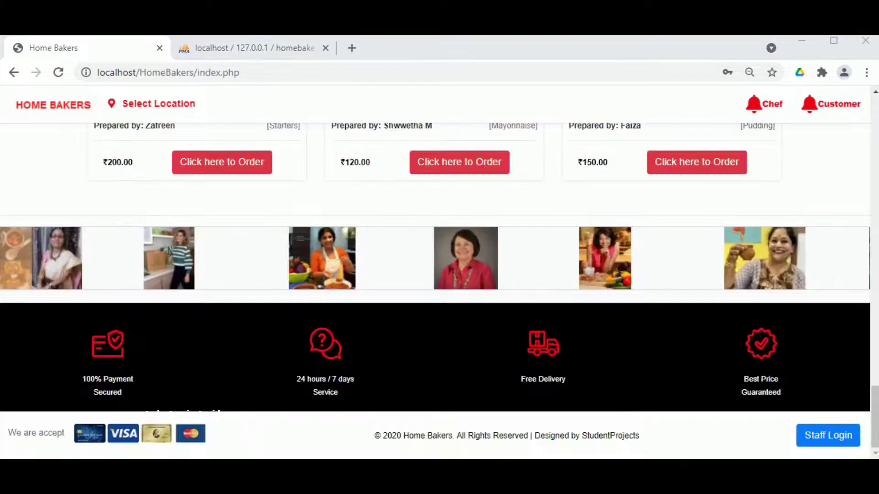
# - Sign in on the Staff Login page with the admin credentials and open the Admin Menu
pyautogui.click(814, 447)
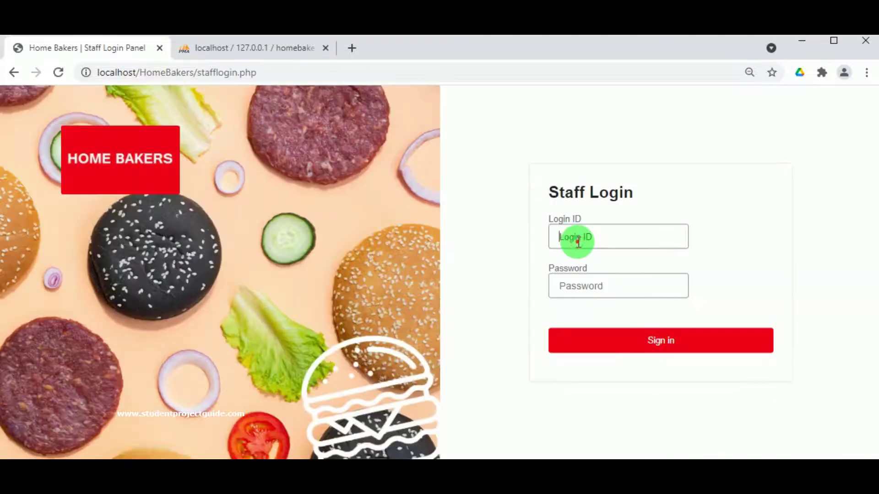
pyautogui.click(578, 240)
pyautogui.write('admin')
pyautogui.click(580, 288)
pyautogui.write('admin')
pyautogui.press('Return')
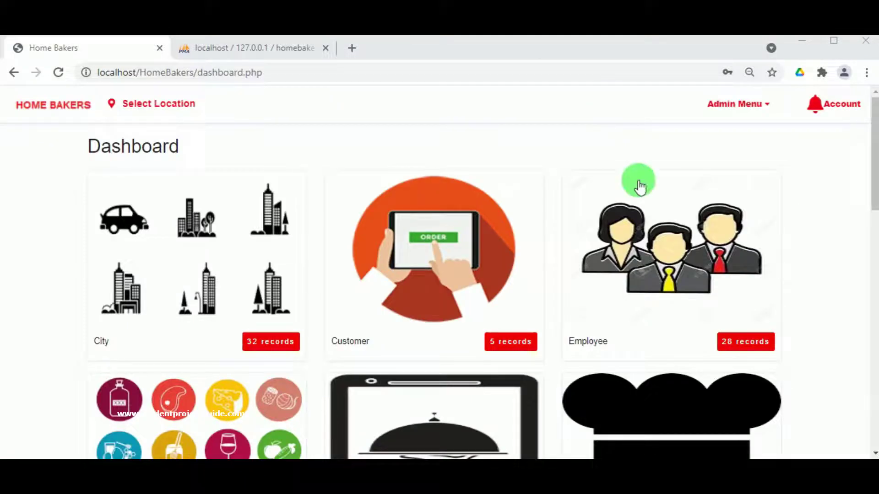
pyautogui.click(725, 106)
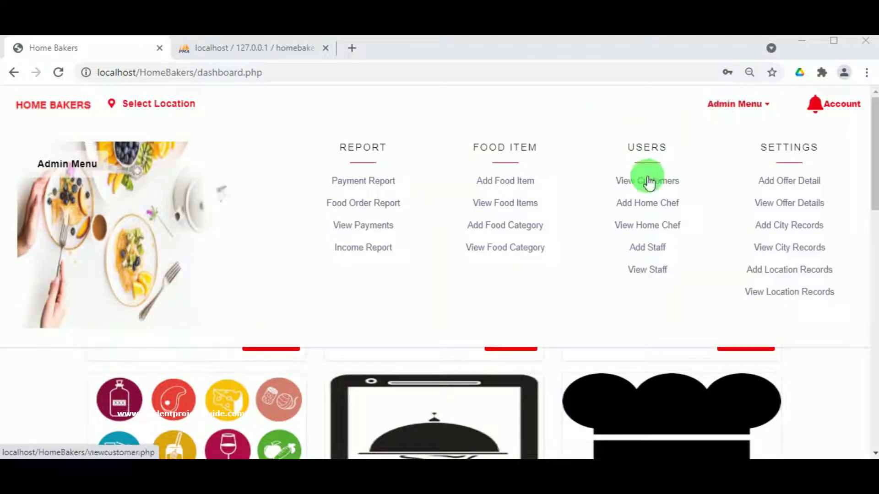
# - In View Home Chef, go to the last page and activate the pending Nasik chef
pyautogui.click(641, 226)
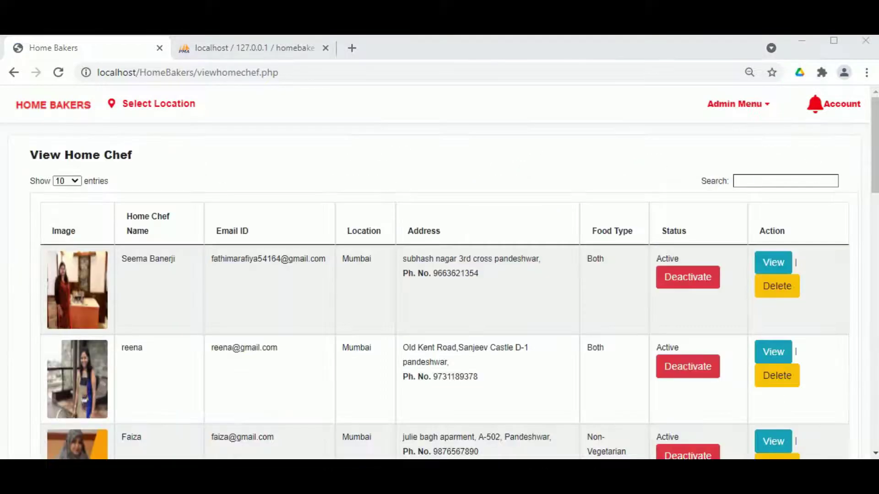
pyautogui.scroll(-15, 420, 289)
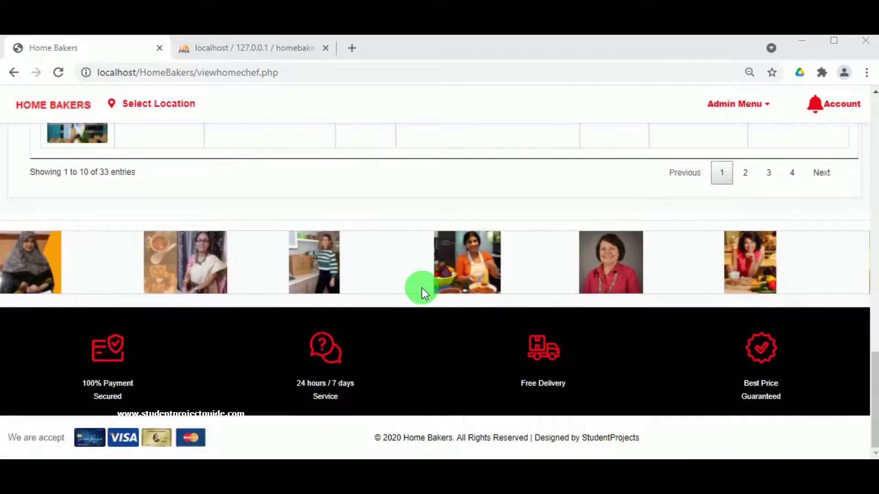
pyautogui.click(791, 174)
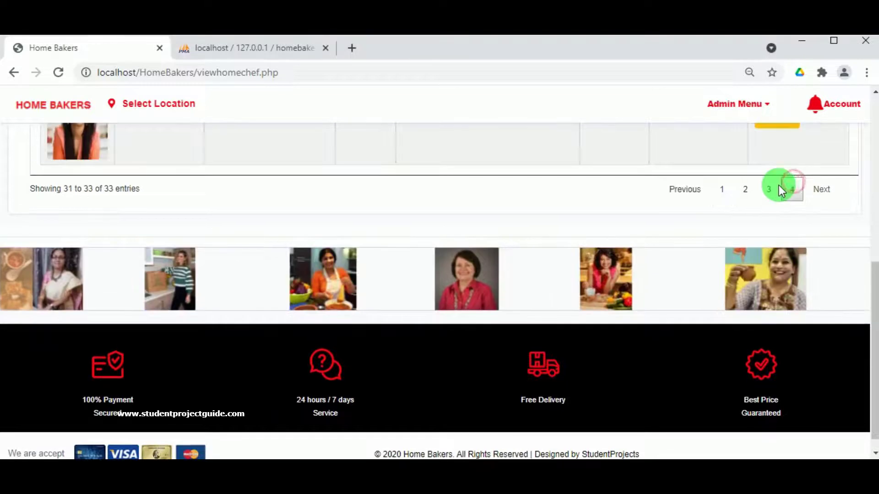
pyautogui.scroll(1, 556, 199)
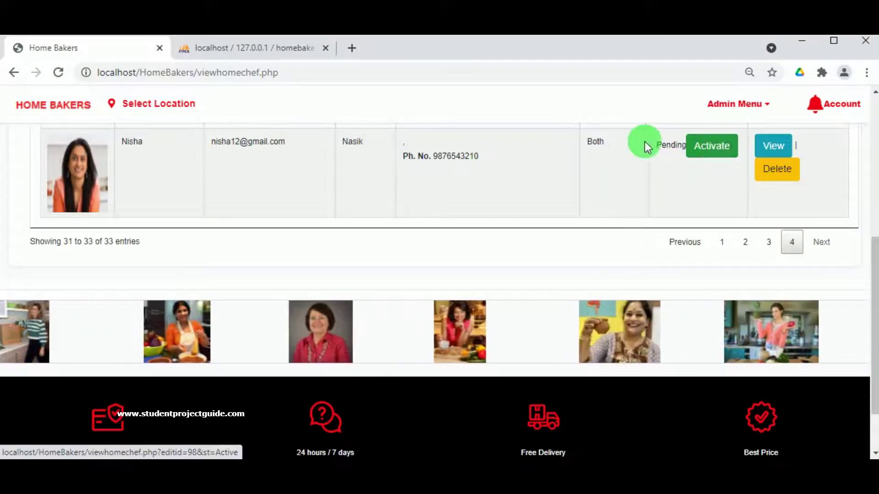
pyautogui.click(705, 146)
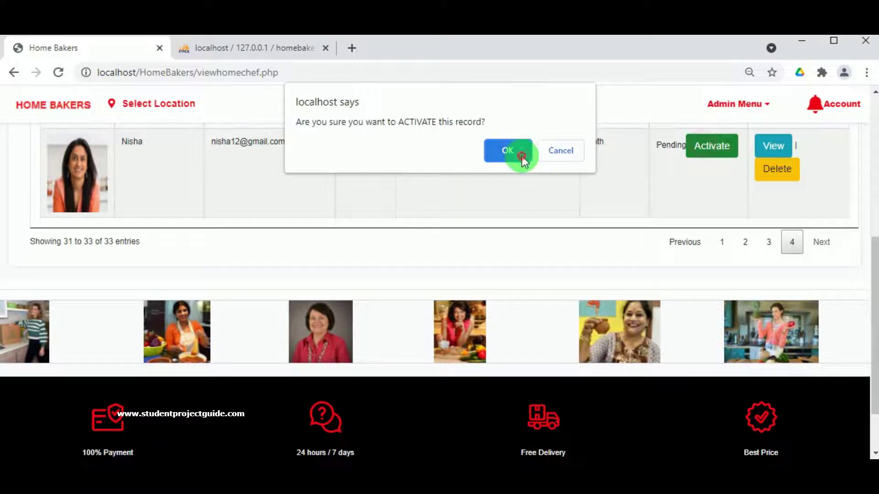
pyautogui.click(522, 152)
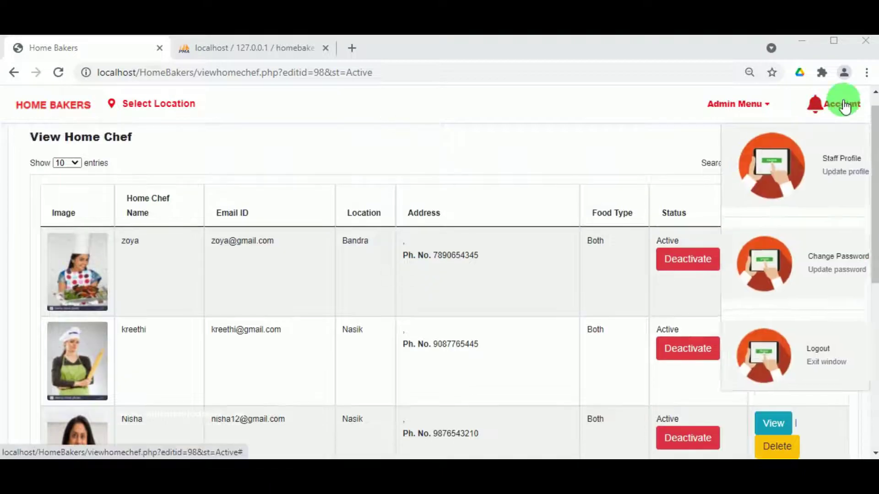
# - Log out of the admin account and go to the Chef Login page
pyautogui.moveTo(814, 108)
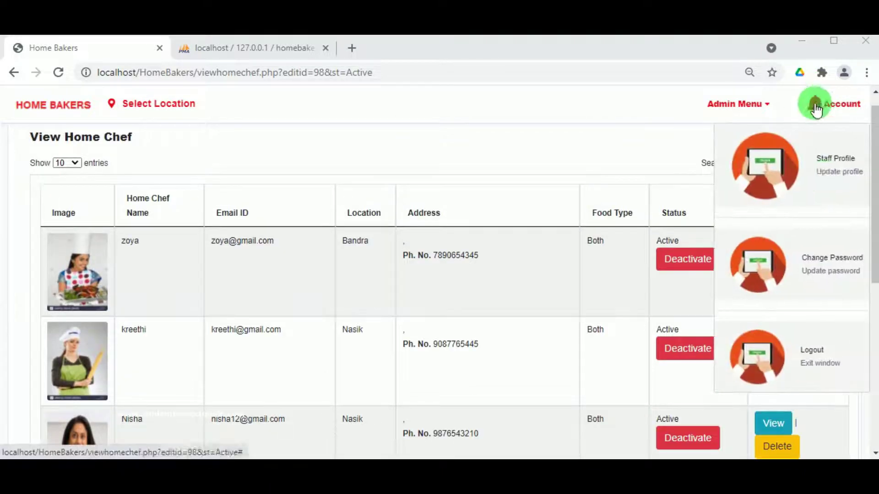
pyautogui.click(792, 334)
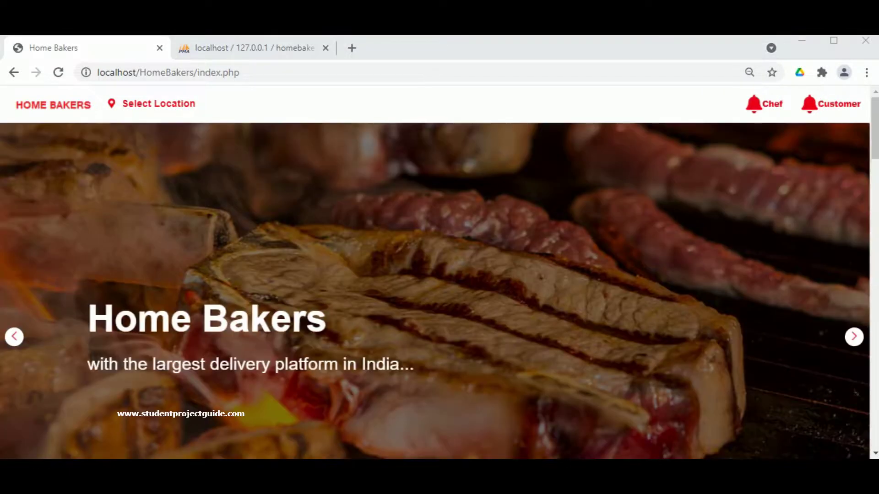
pyautogui.click(764, 105)
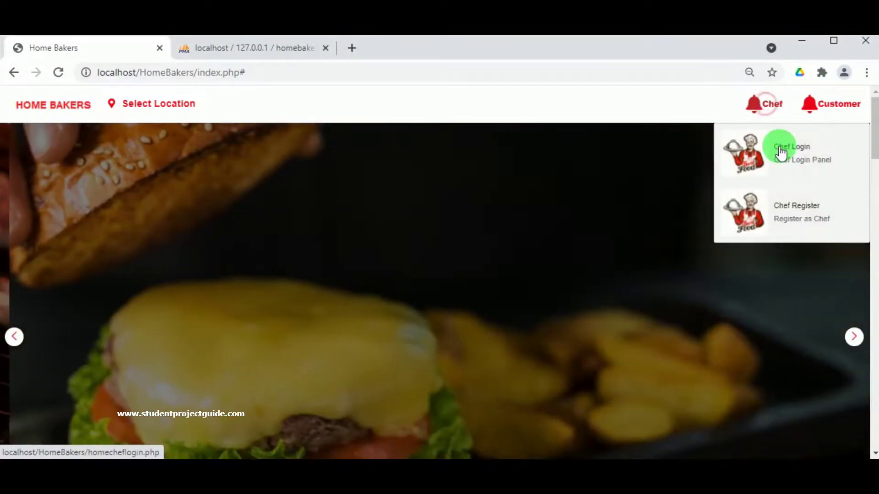
pyautogui.click(781, 154)
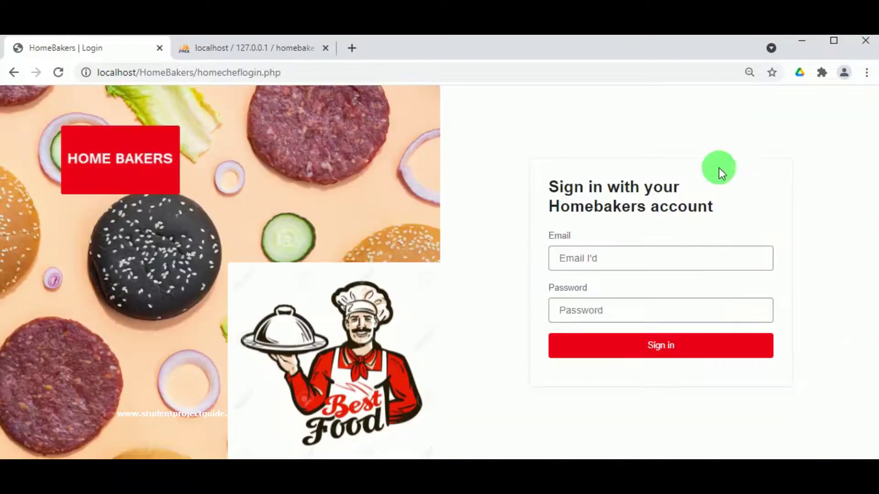
# - Enter the new chef's e-mail address and password and sign in
pyautogui.click(651, 250)
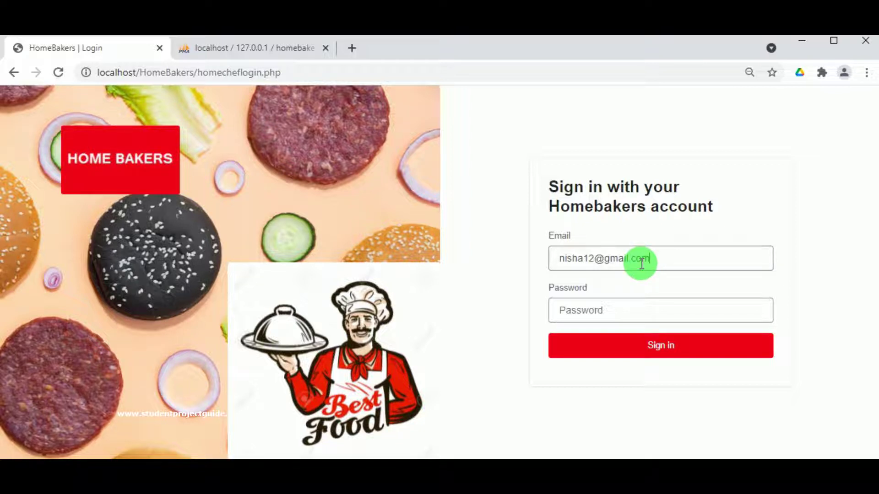
pyautogui.doubleClick(570, 262)
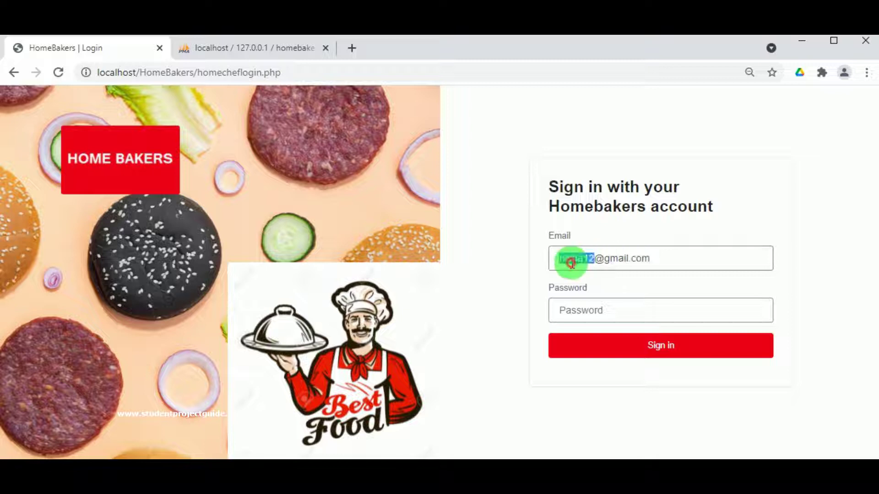
pyautogui.click(589, 310)
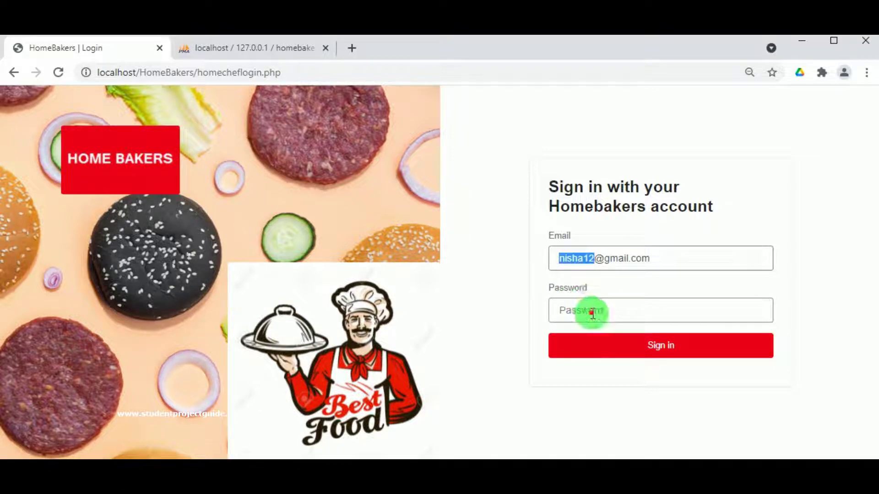
pyautogui.write('•••••••')
pyautogui.click(656, 355)
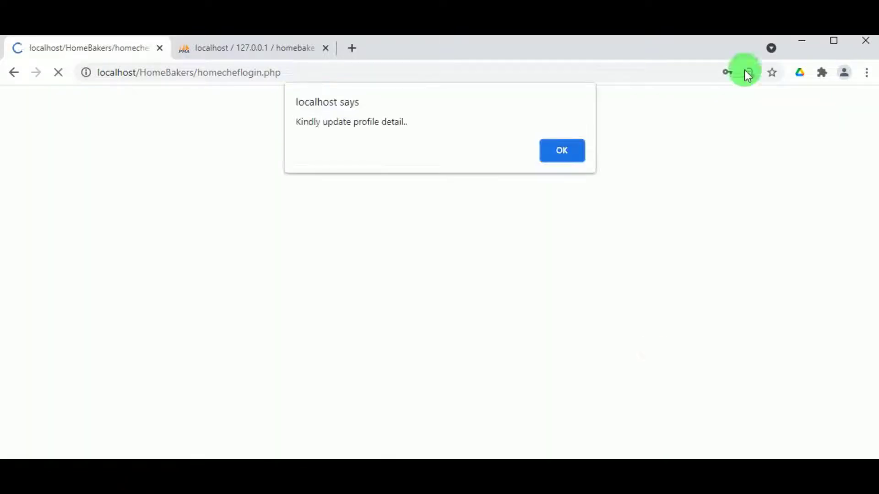
# - Dismiss the alert and fill the profile address and e-mail from a saved entry
pyautogui.click(553, 157)
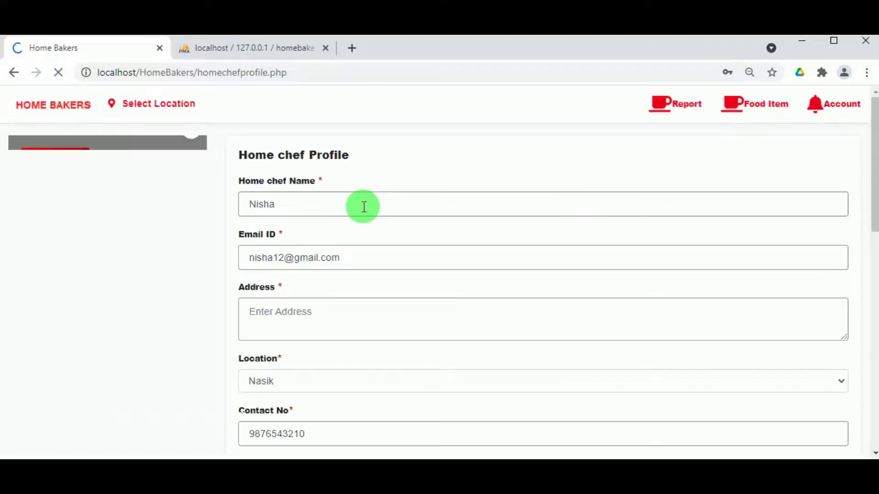
pyautogui.scroll(-3, 297, 197)
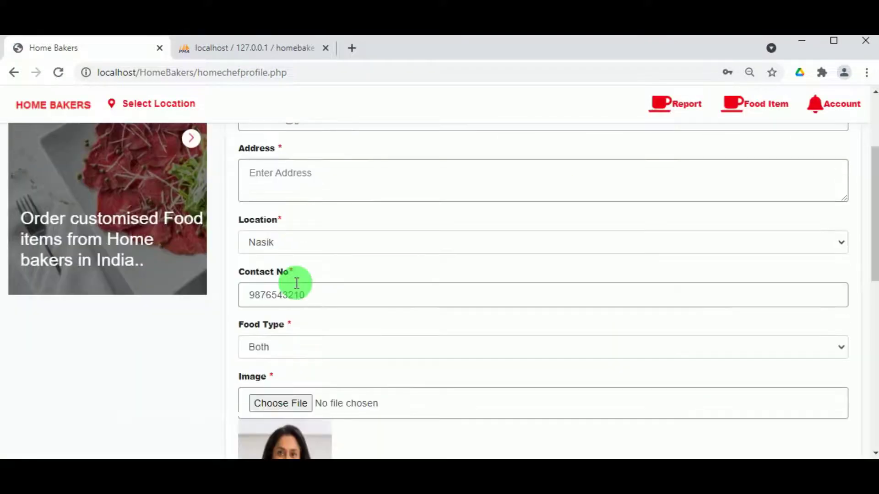
pyautogui.scroll(3, 302, 238)
pyautogui.click(273, 314)
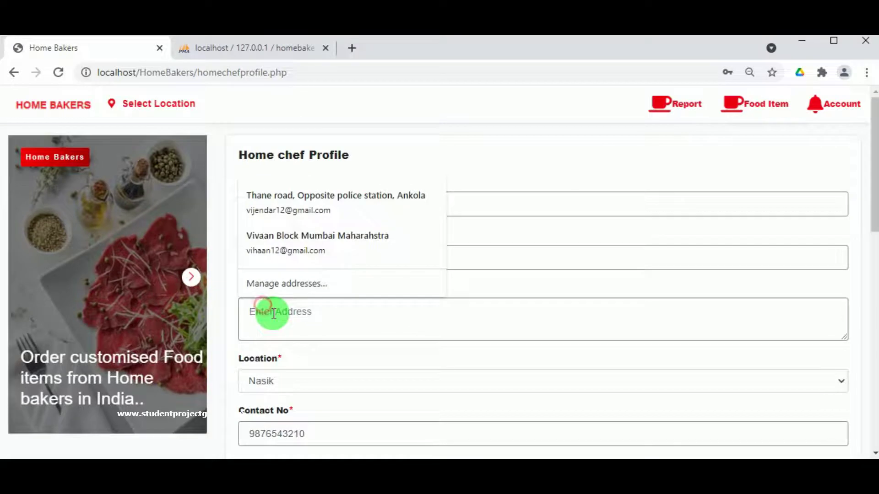
pyautogui.click(293, 240)
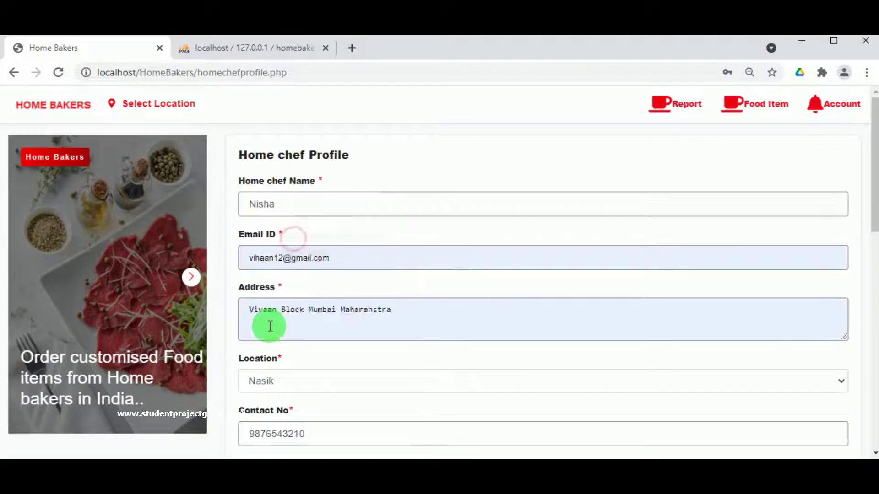
# - Add the description 'Im a home chef', save the profile, and go to Change Password
pyautogui.scroll(-5, 336, 308)
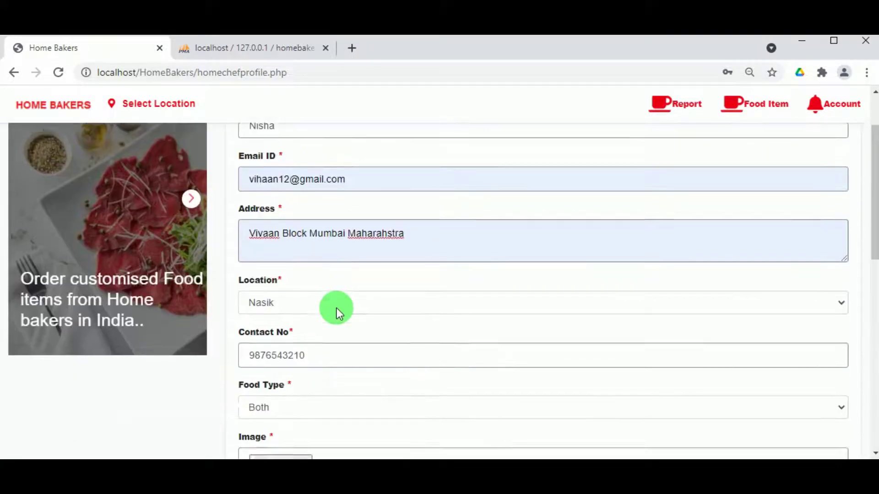
pyautogui.scroll(-3, 336, 284)
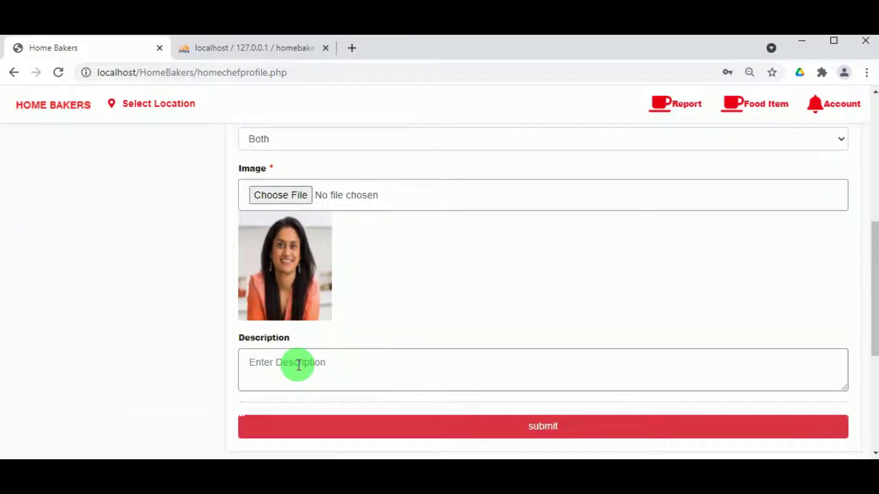
pyautogui.click(298, 365)
pyautogui.write('Im a home chef')
pyautogui.click(529, 425)
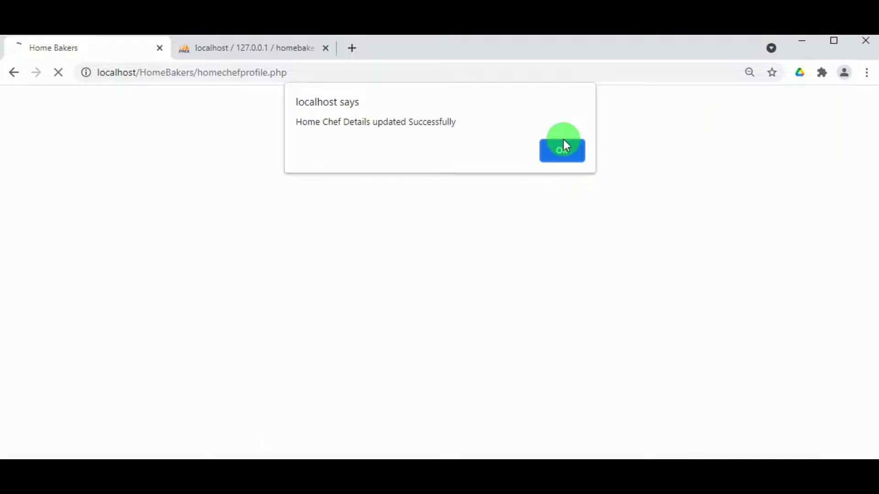
pyautogui.click(564, 142)
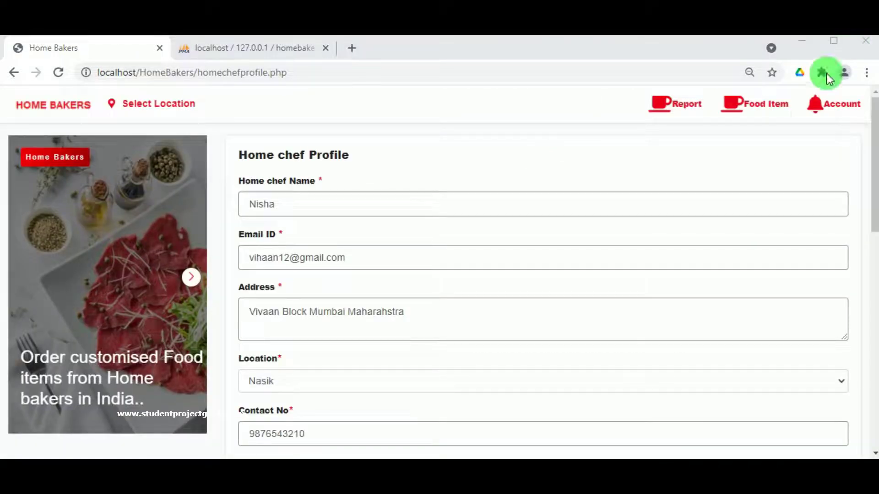
pyautogui.click(816, 105)
pyautogui.click(806, 326)
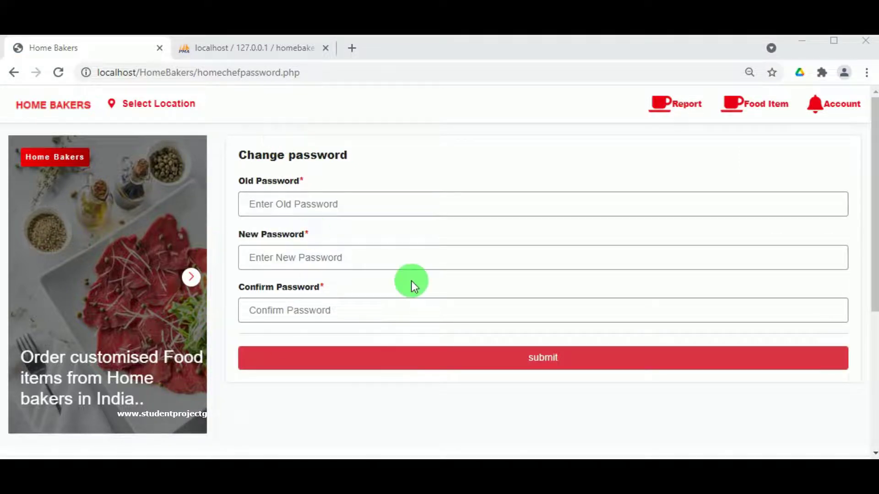
# - Start a new food item with category Pizza and name 'Chicken Tikka Pizza'
pyautogui.moveTo(748, 109)
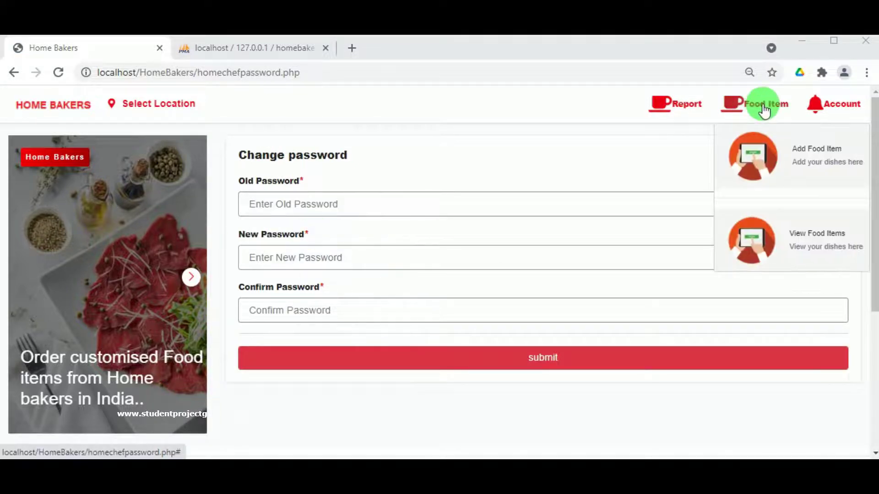
pyautogui.click(817, 166)
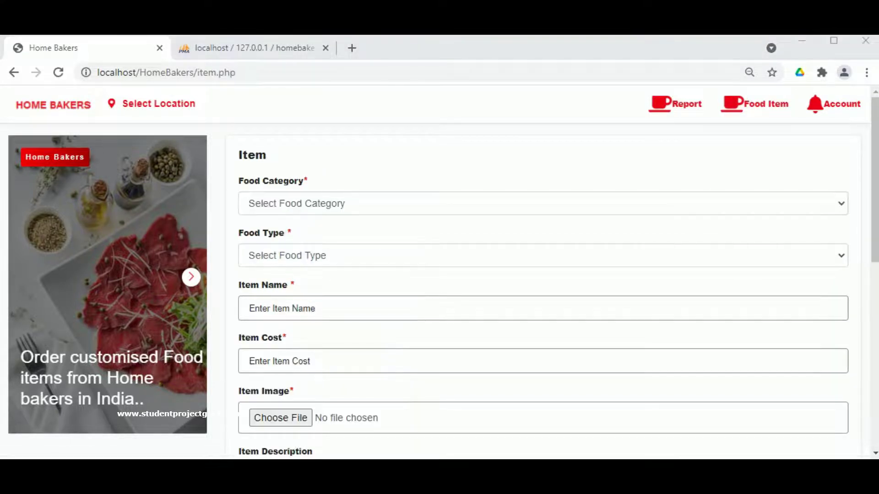
pyautogui.click(386, 196)
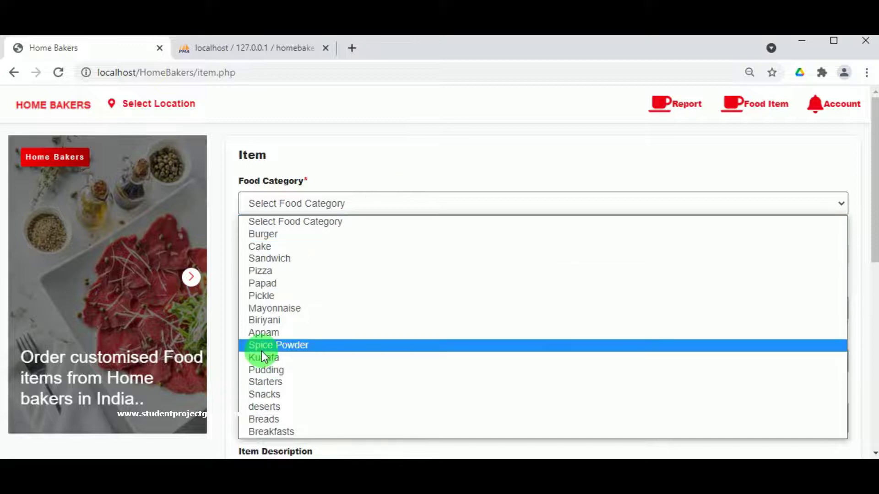
pyautogui.click(278, 270)
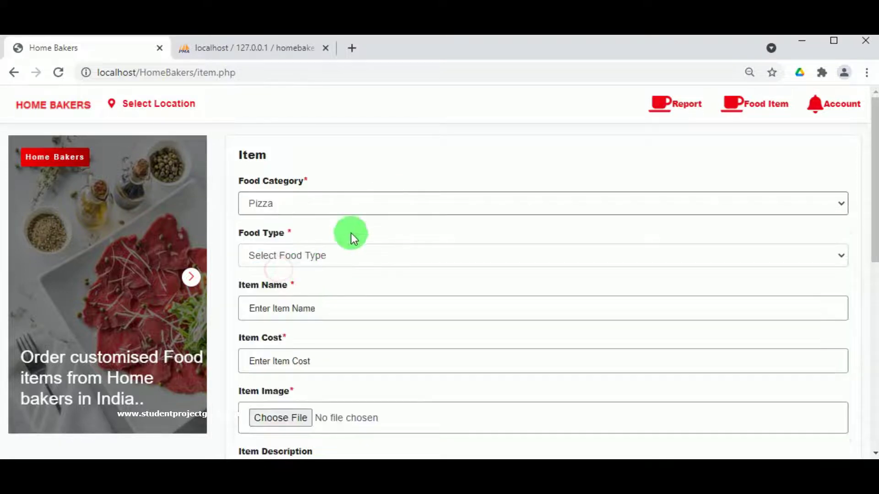
pyautogui.click(312, 255)
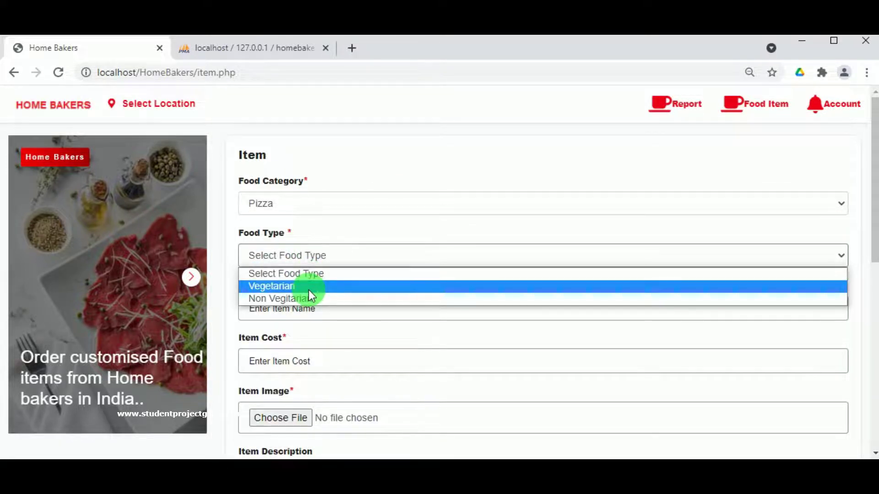
pyautogui.click(308, 287)
pyautogui.click(309, 310)
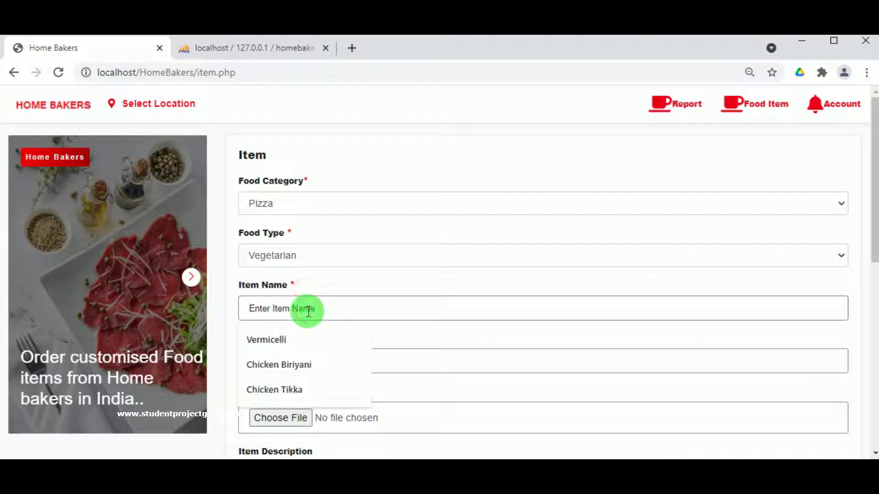
pyautogui.click(295, 390)
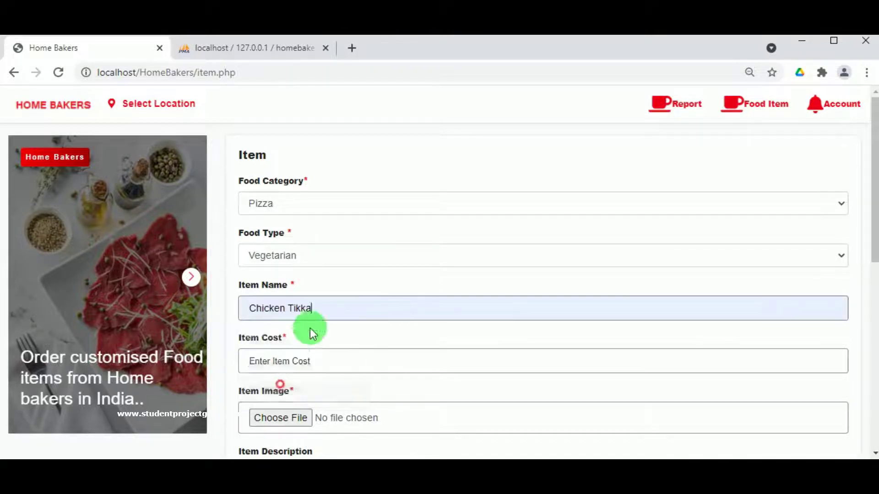
pyautogui.write('Pizz')
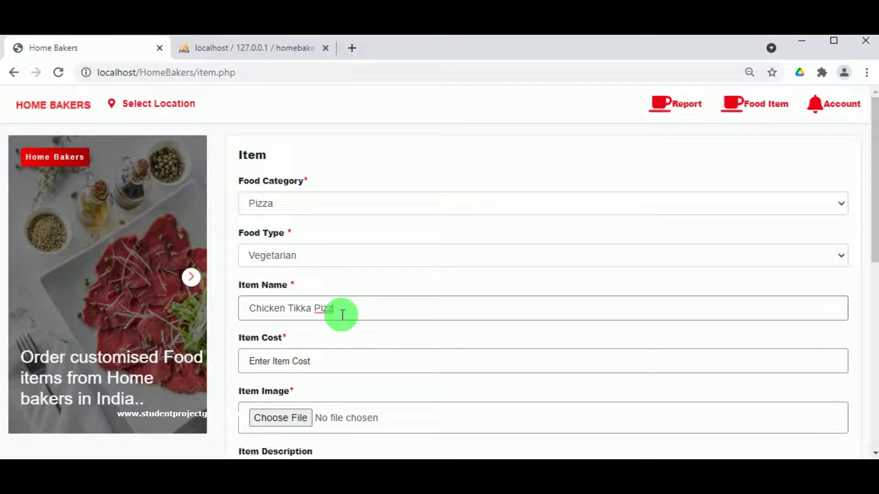
pyautogui.write('a')
pyautogui.click(325, 259)
pyautogui.click(289, 298)
pyautogui.click(269, 359)
pyautogui.click(270, 328)
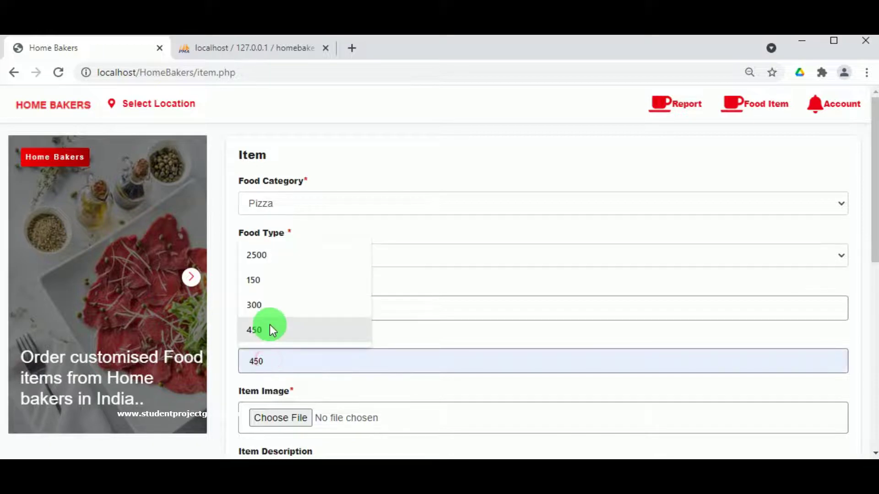
pyautogui.scroll(-6, 294, 174)
pyautogui.click(299, 139)
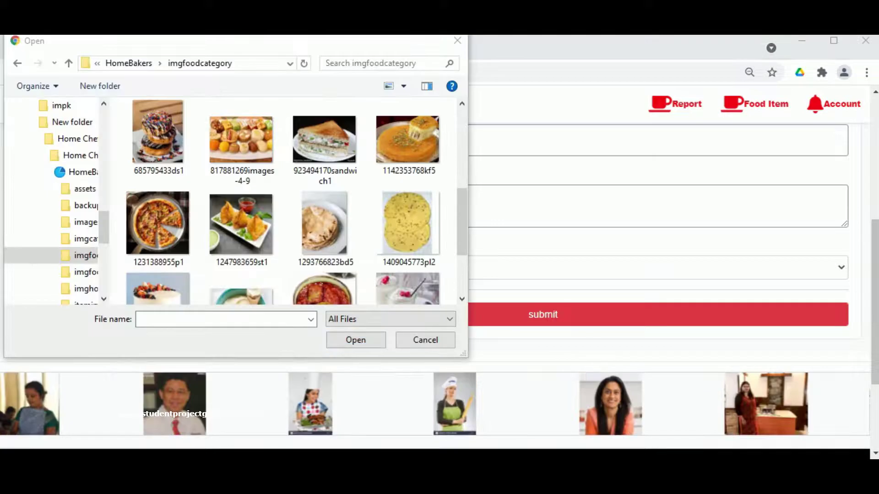
pyautogui.click(156, 215)
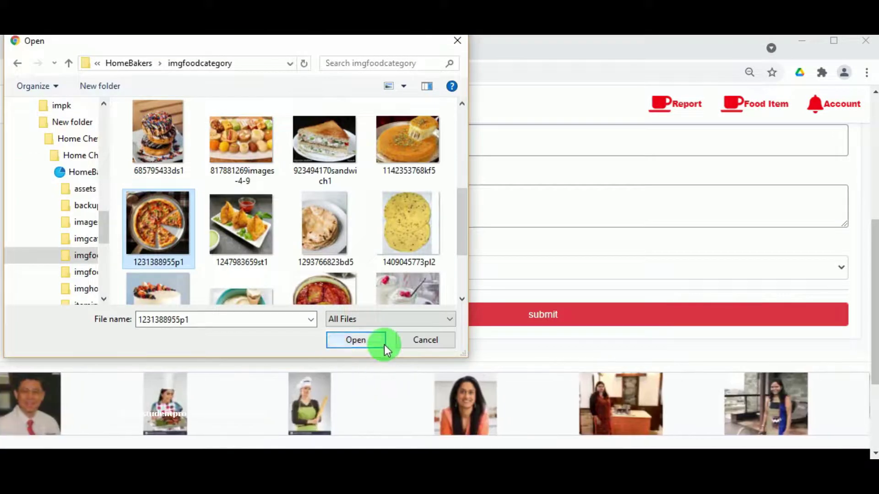
pyautogui.click(374, 339)
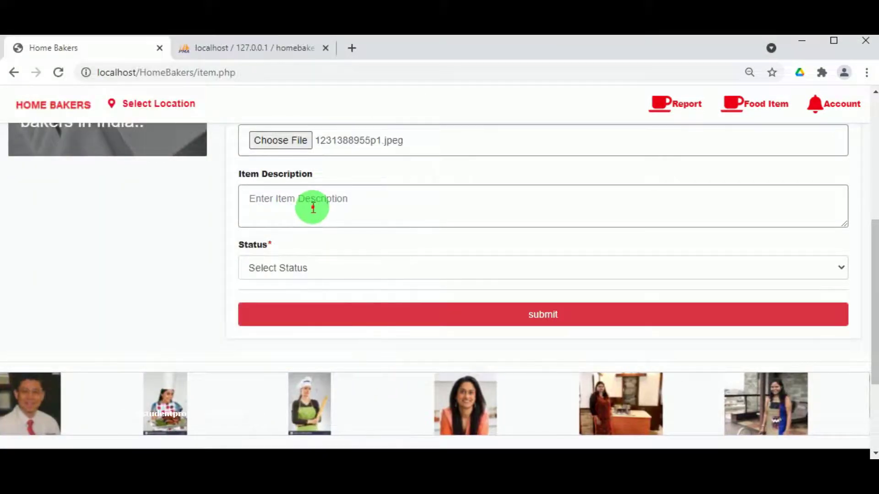
# - Use the item name as description, set status Active, save, and open View Item
pyautogui.scroll(3, 312, 206)
pyautogui.moveTo(344, 179); pyautogui.dragTo(240, 175)
pyautogui.hotkey('ctrl', 'c')
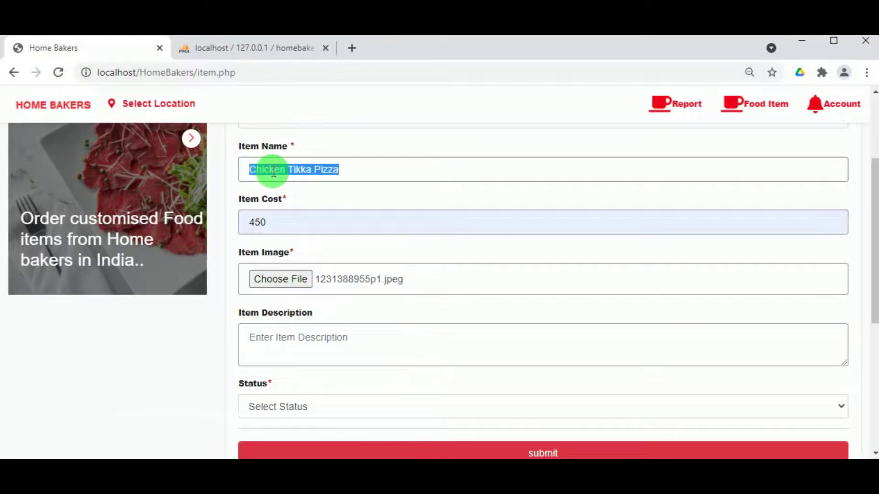
pyautogui.scroll(-3, 281, 213)
pyautogui.hotkey('ctrl', 'v')
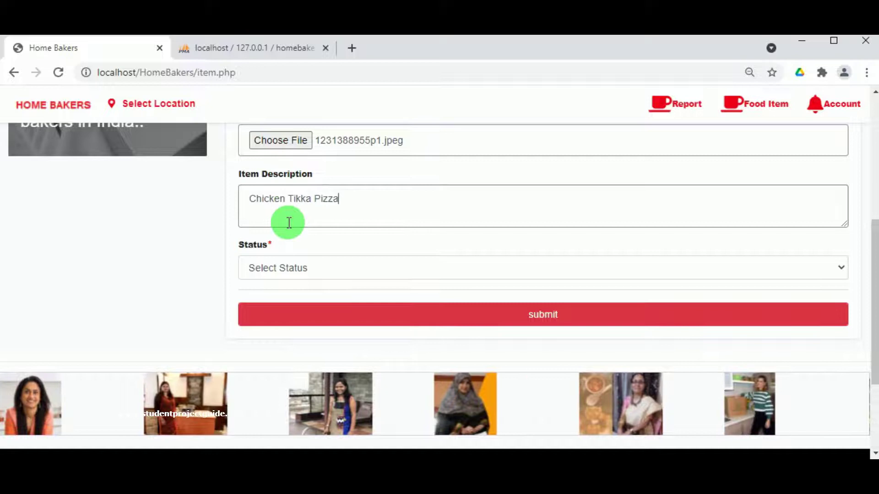
pyautogui.click(291, 266)
pyautogui.click(288, 296)
pyautogui.click(471, 318)
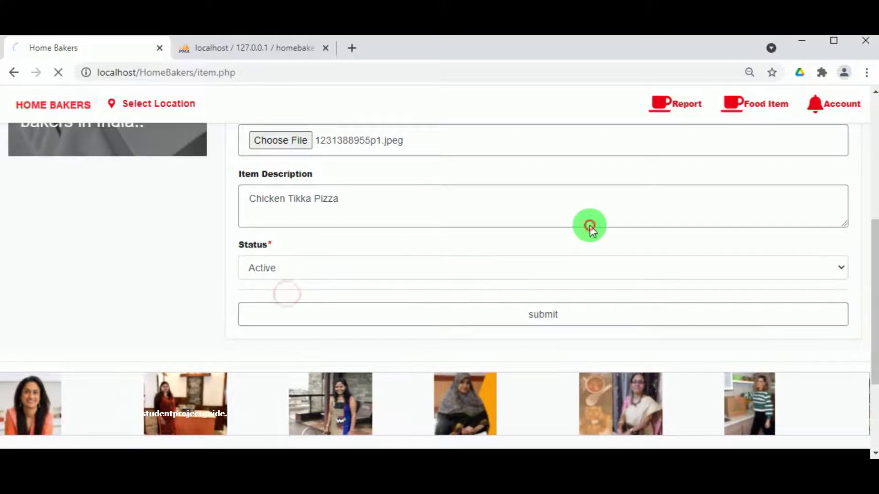
pyautogui.click(560, 145)
pyautogui.moveTo(765, 108)
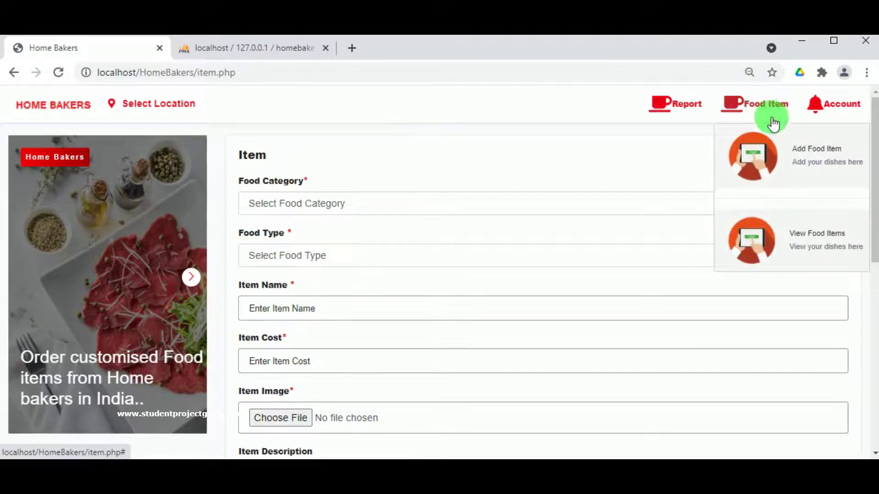
pyautogui.click(797, 242)
pyautogui.scroll(-1, 834, 137)
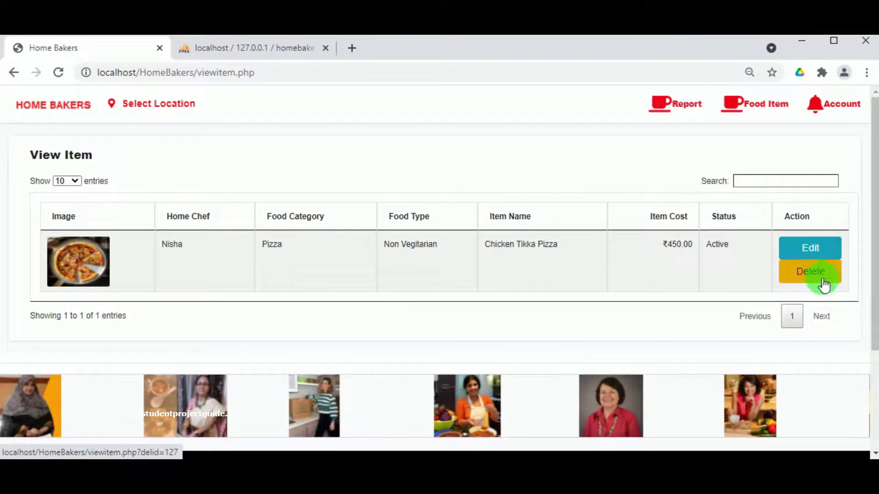
# - Check that Chicken Tikka Pizza appears in View Food Items, then log the chef out
pyautogui.click(686, 107)
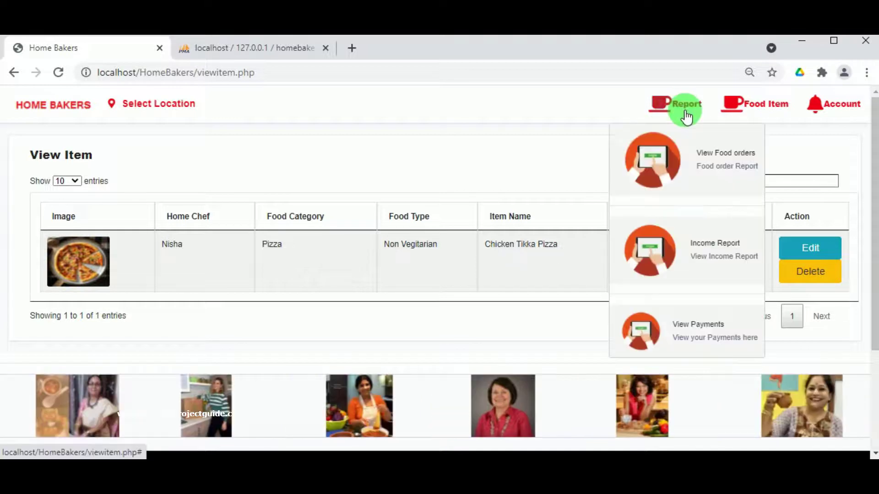
pyautogui.click(710, 169)
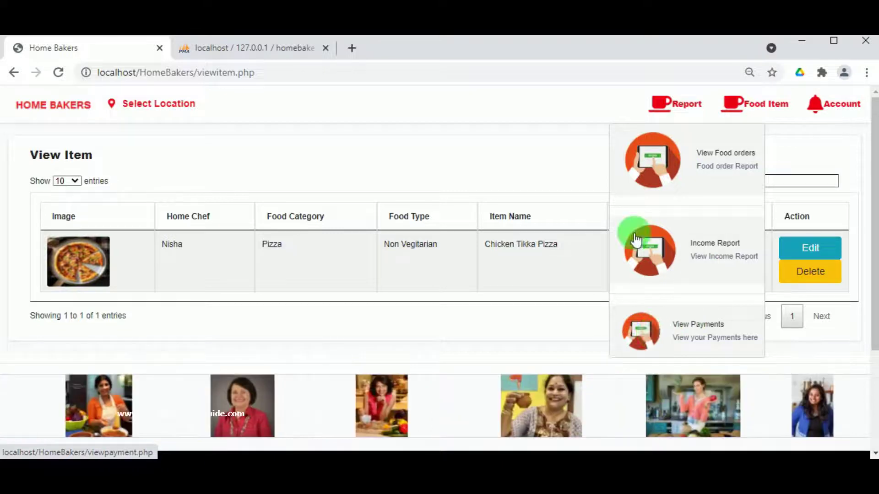
pyautogui.moveTo(802, 98)
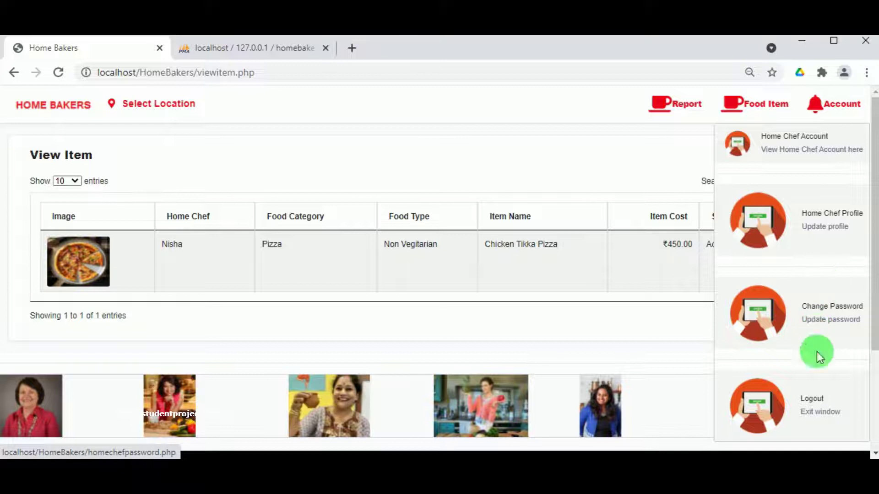
pyautogui.click(817, 409)
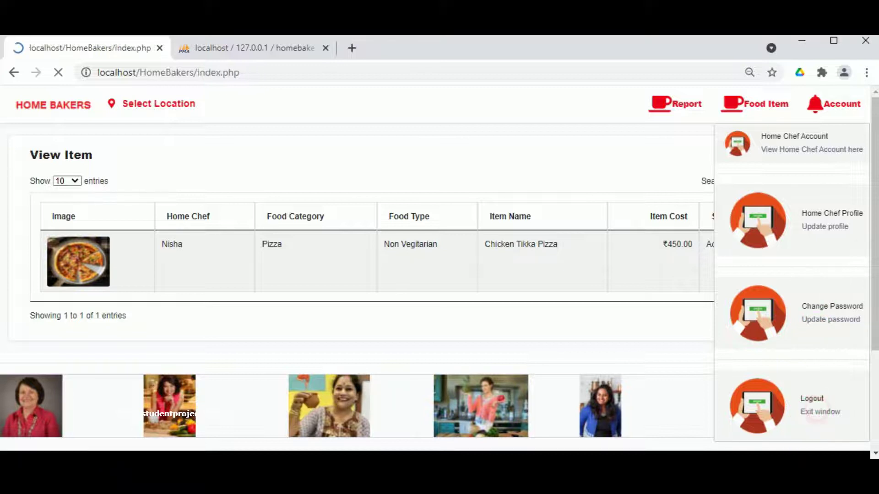
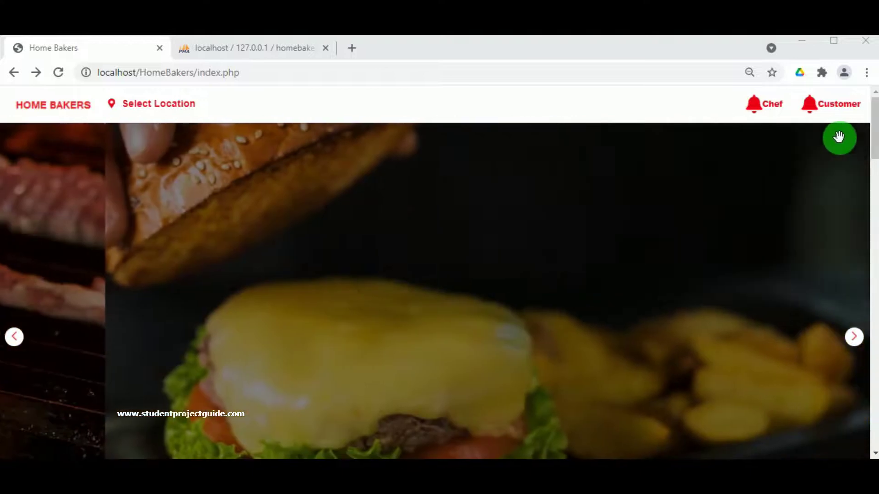
# - Open the customer registration form and fill in the name, e-mail and matching passwords
pyautogui.click(833, 109)
pyautogui.click(810, 231)
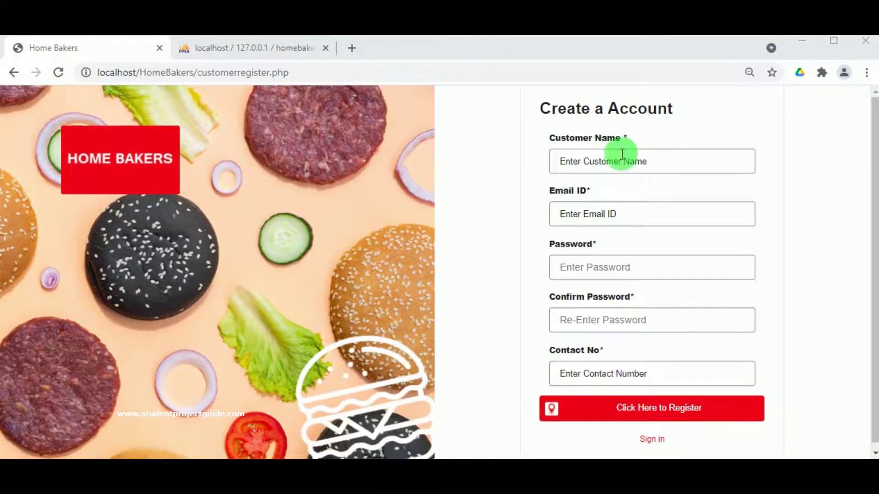
pyautogui.click(619, 153)
pyautogui.click(609, 196)
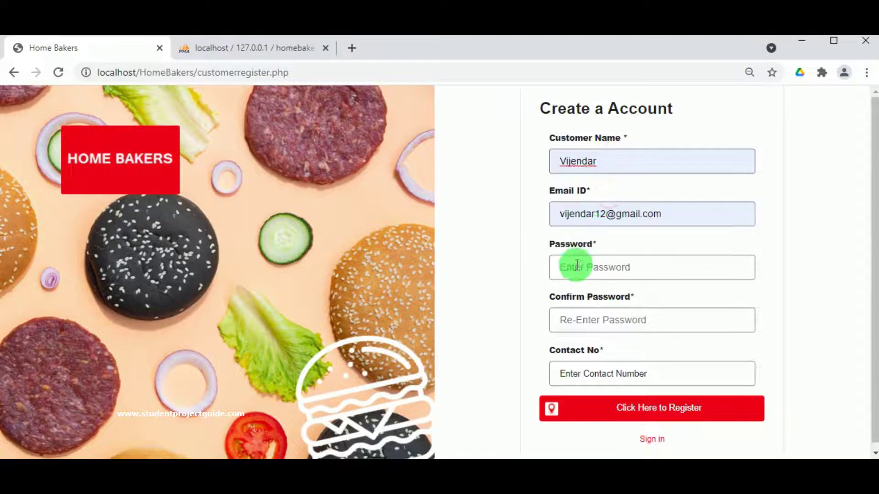
pyautogui.doubleClick(585, 215)
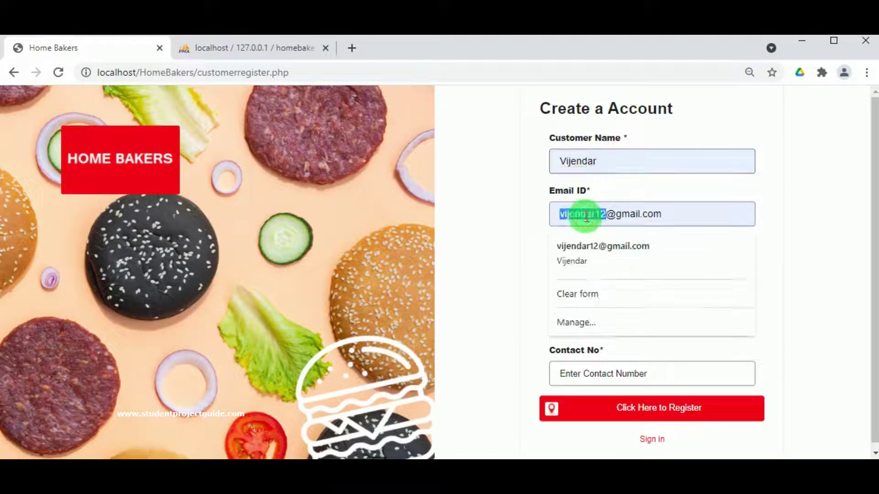
pyautogui.click(506, 251)
pyautogui.click(579, 267)
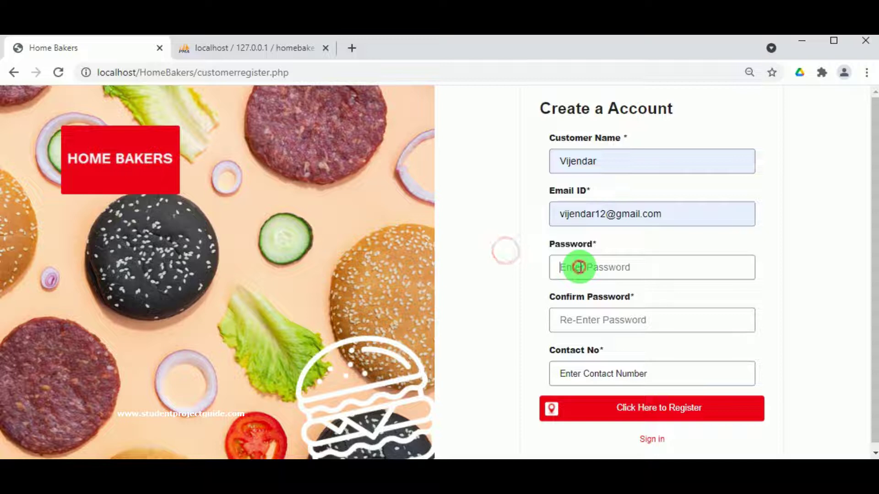
pyautogui.hotkey('ctrl', 'v')
pyautogui.click(588, 322)
pyautogui.hotkey('ctrl', 'v')
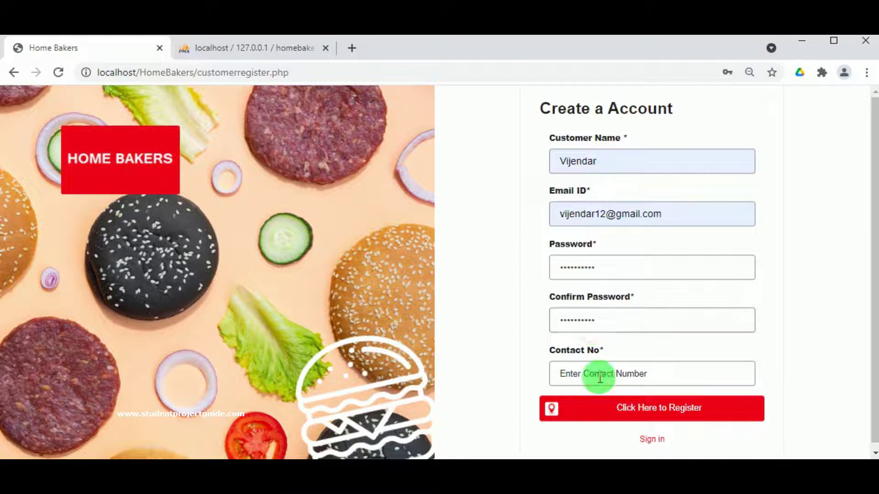
# - Add a saved contact number, submit the registration and dismiss the success alert
pyautogui.click(600, 378)
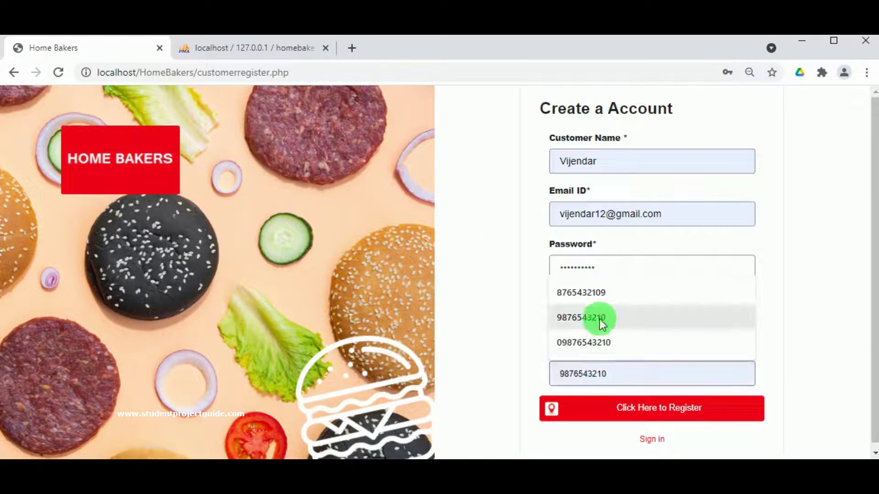
pyautogui.click(605, 296)
pyautogui.click(647, 405)
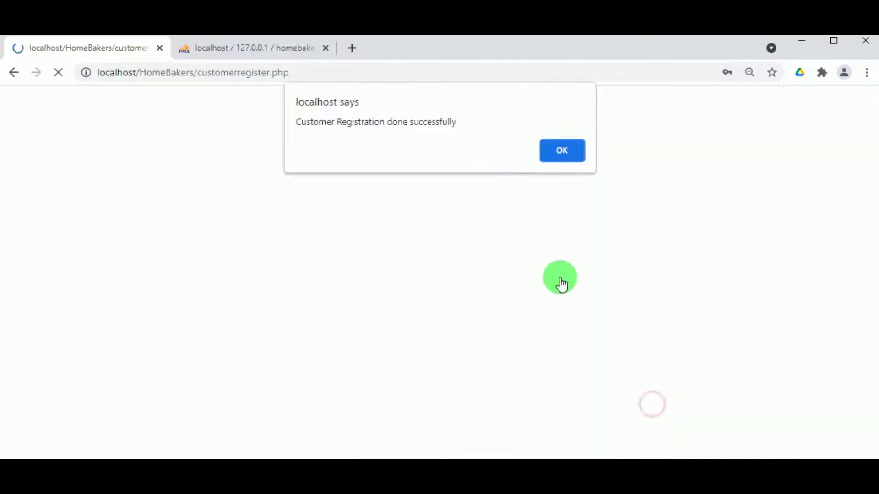
pyautogui.click(562, 154)
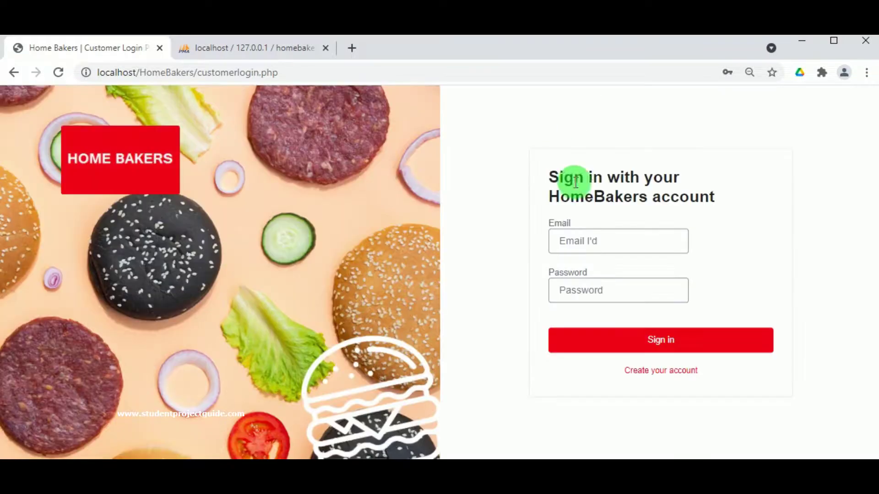
# - Sign in with the new customer's e-mail address and password
pyautogui.click(601, 231)
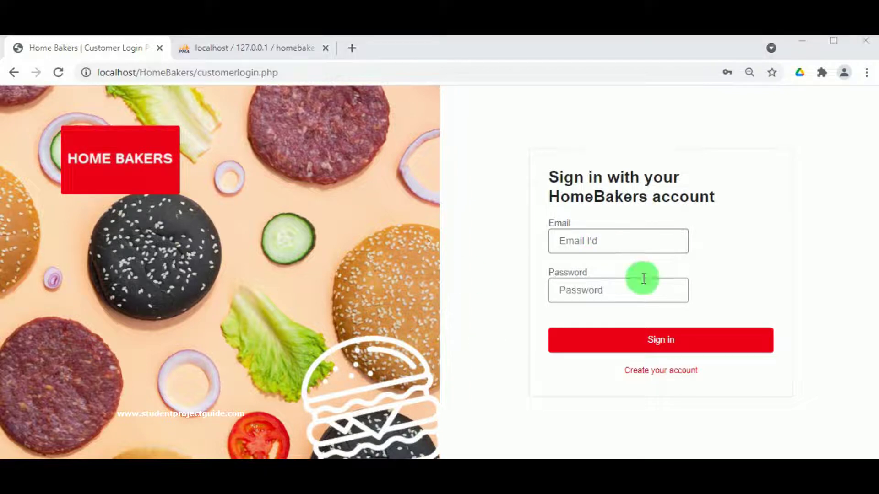
pyautogui.click(613, 242)
pyautogui.hotkey('ctrl', 'v')
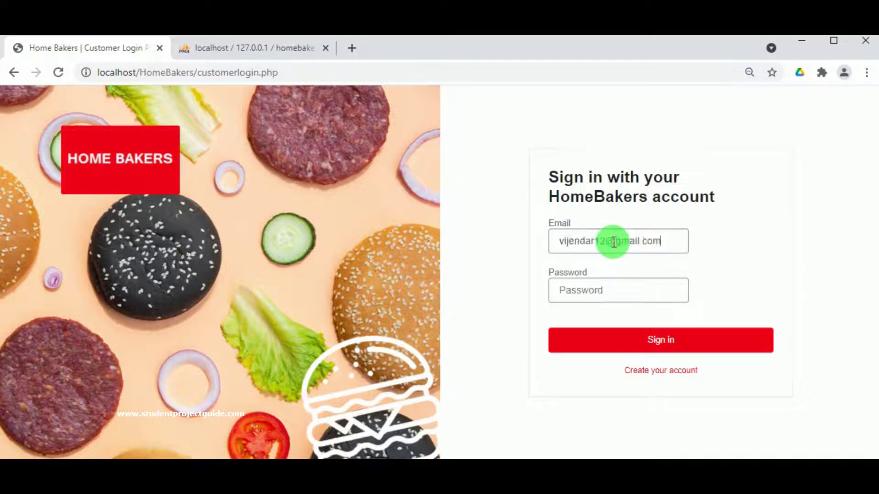
pyautogui.doubleClick(569, 249)
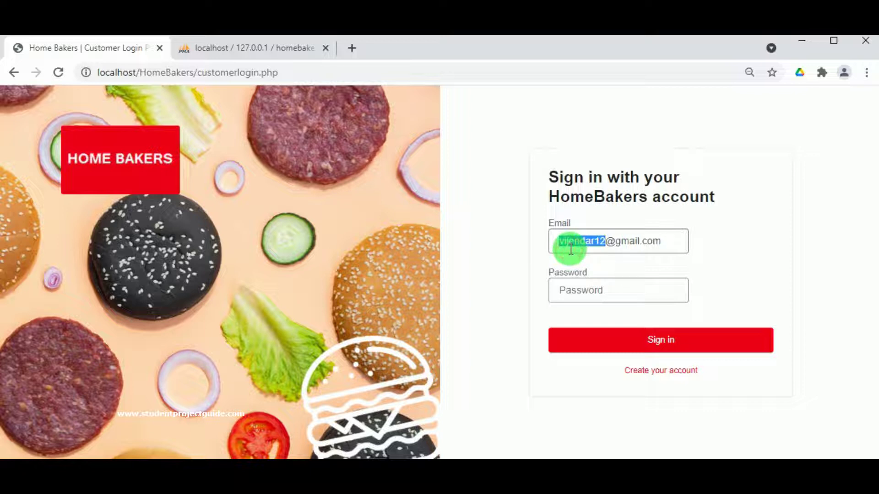
pyautogui.click(560, 284)
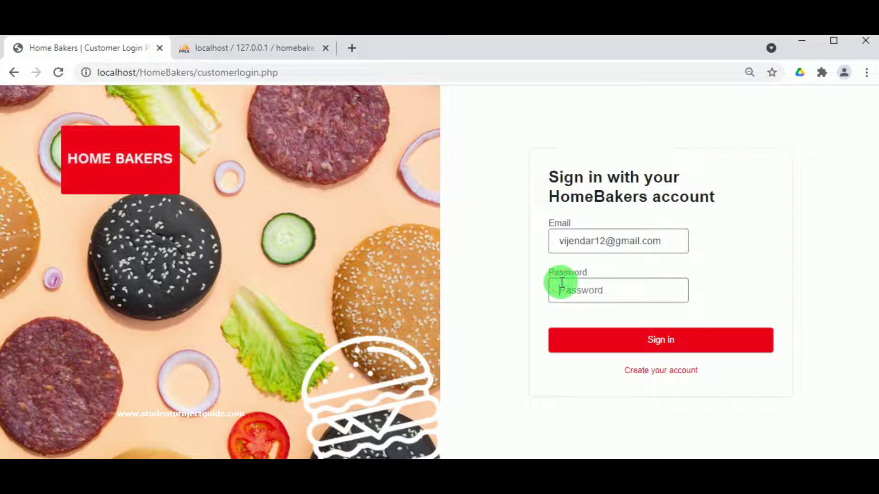
pyautogui.hotkey('ctrl', 'v')
pyautogui.click(691, 354)
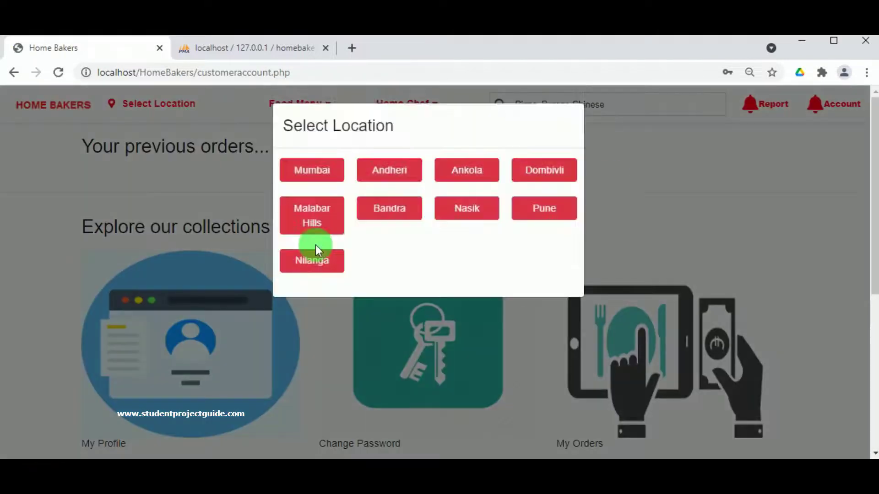
# - Choose Nasik as the location in the Select Location popup
pyautogui.click(450, 209)
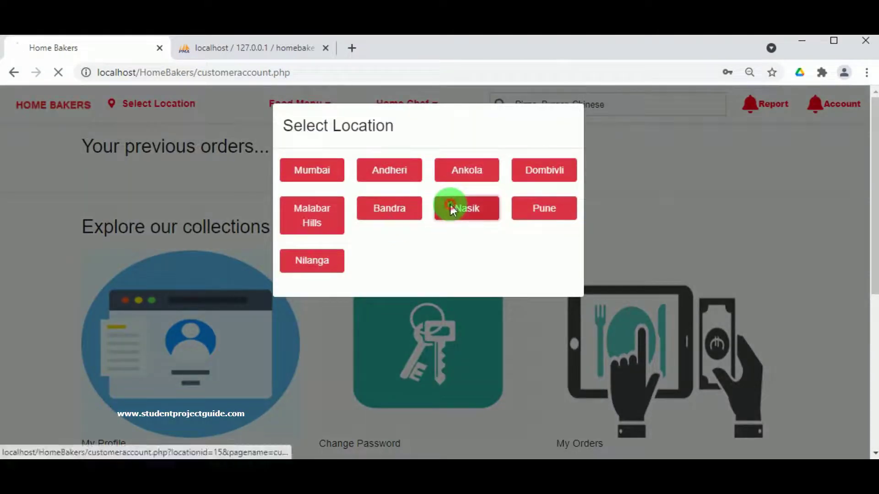
pyautogui.scroll(-1, 156, 220)
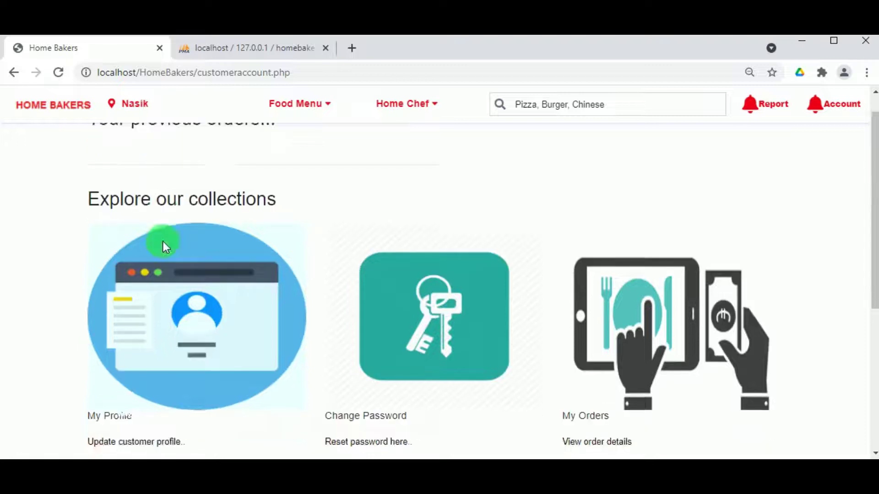
pyautogui.scroll(-3, 163, 240)
# - Open My Profile and autofill the saved name, e-mail and delivery address
pyautogui.click(161, 251)
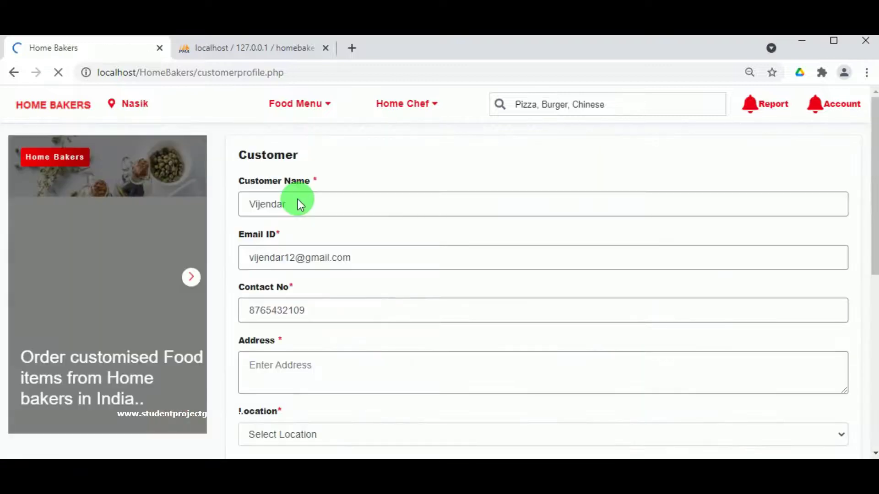
pyautogui.click(282, 365)
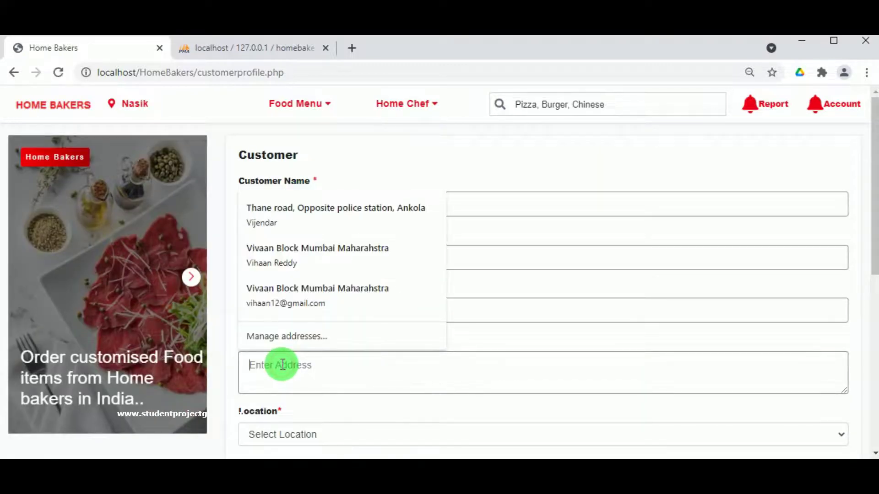
pyautogui.click(305, 208)
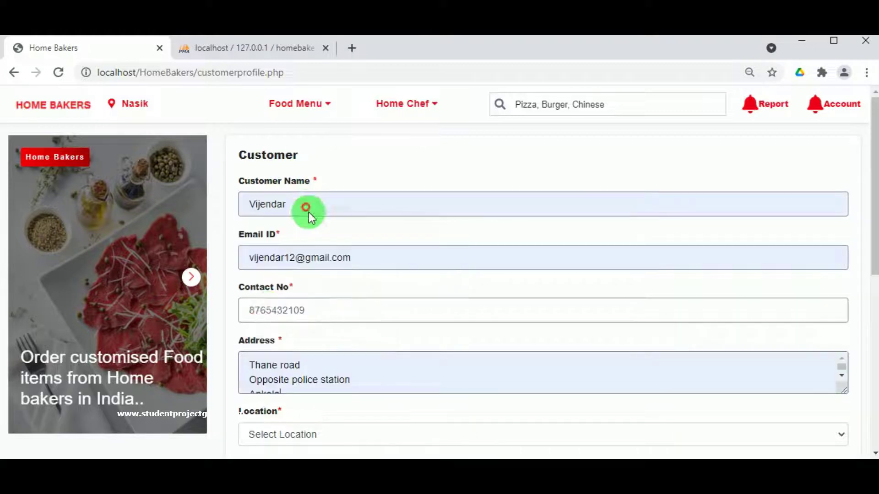
pyautogui.click(282, 390)
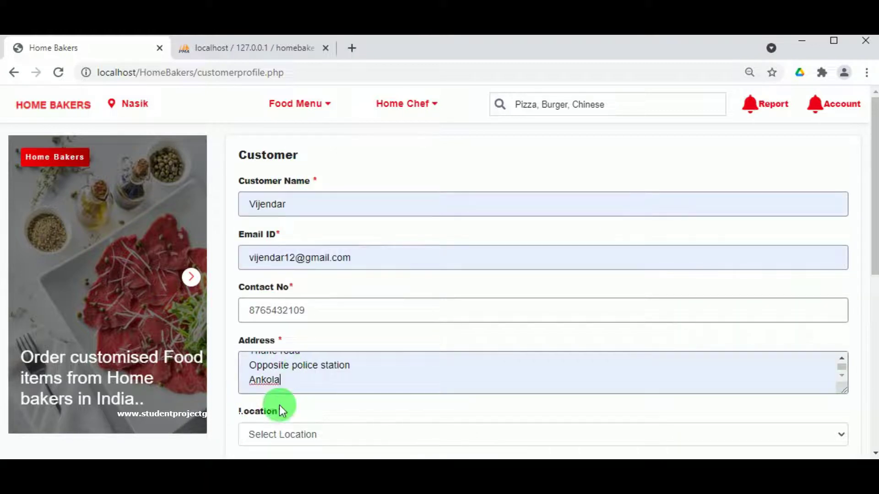
pyautogui.scroll(-3, 305, 425)
# - Choose location Ankola and city Rahuri, save the profile and dismiss the confirmation
pyautogui.click(303, 293)
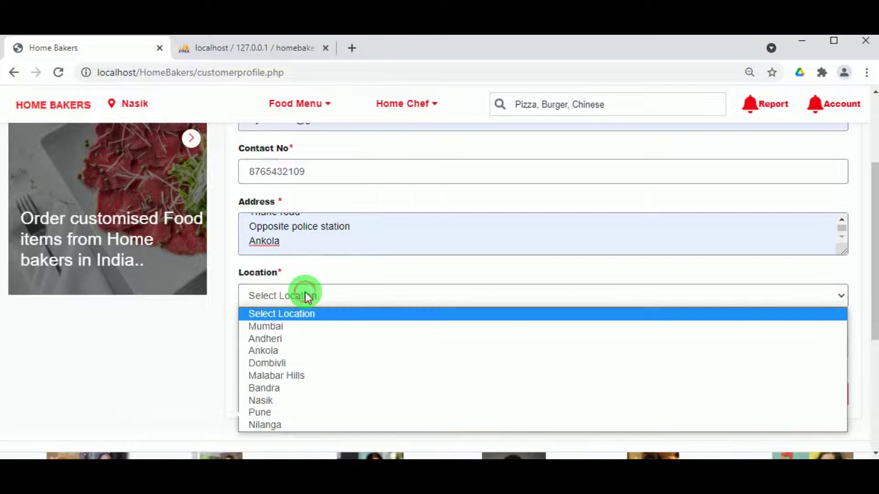
pyautogui.click(294, 351)
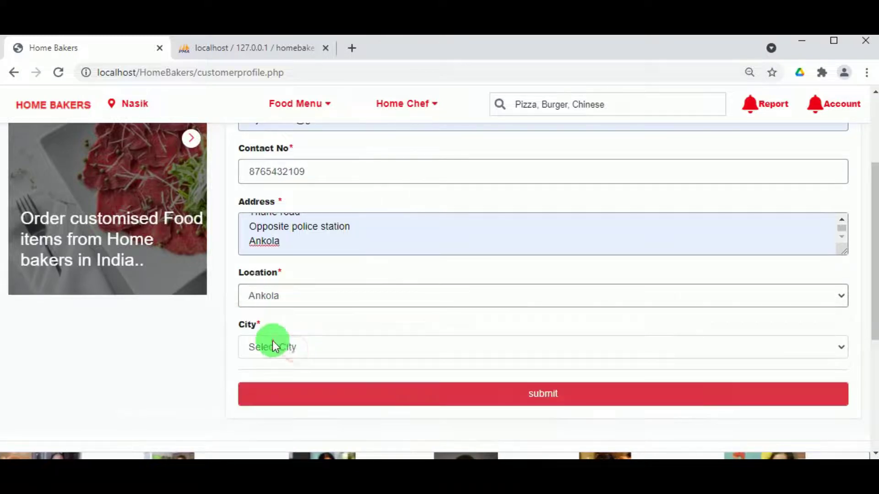
pyautogui.click(271, 343)
pyautogui.click(274, 390)
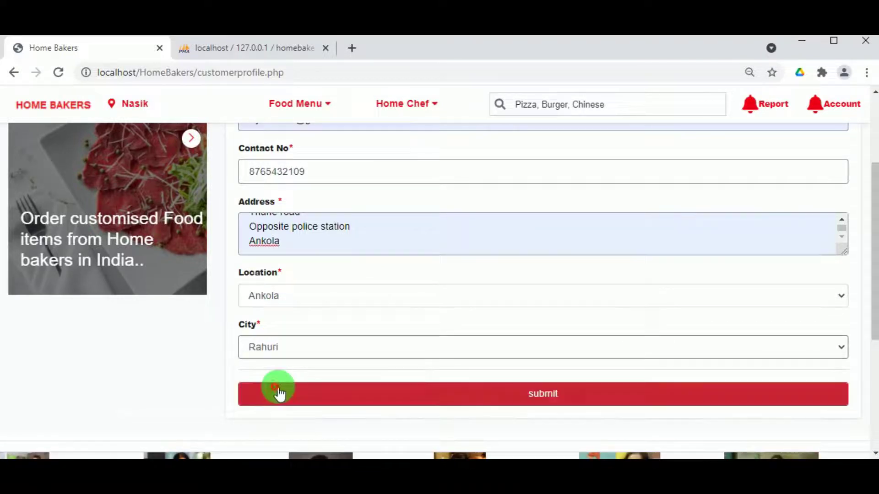
pyautogui.click(579, 399)
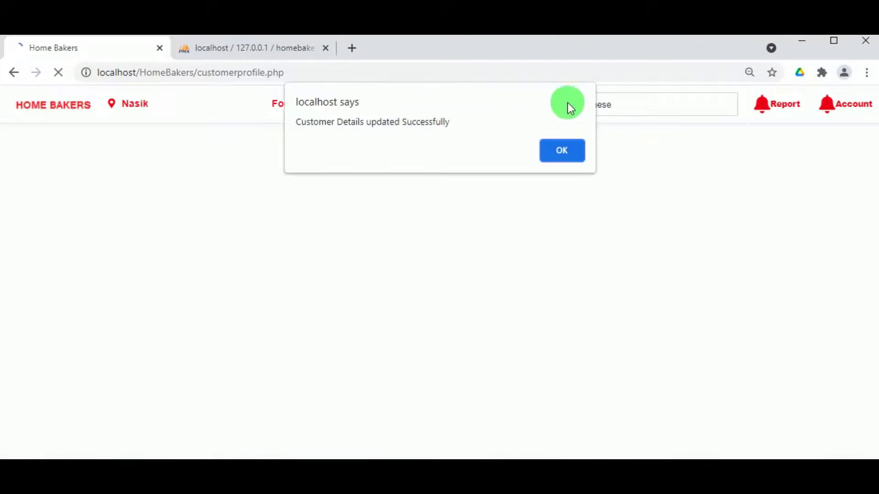
pyautogui.click(564, 152)
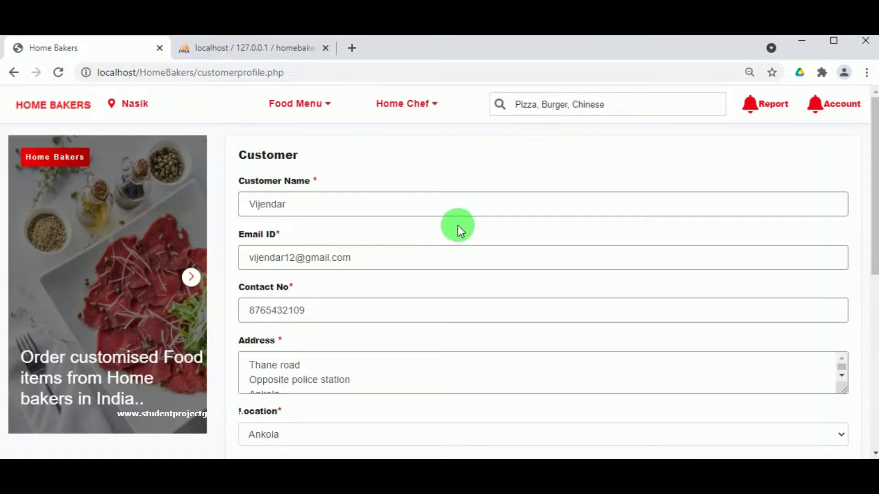
pyautogui.scroll(-5, 290, 314)
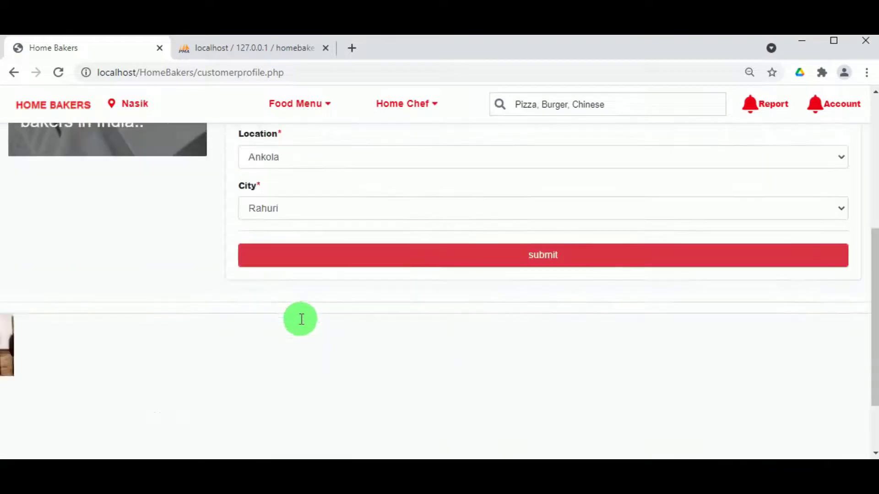
pyautogui.scroll(6, 298, 317)
pyautogui.click(817, 107)
# - Open Food Menu > Pizza, listing Veg Farm ₹145, Veg Loaded ₹120 and Chicken Tikka ₹450
pyautogui.click(808, 259)
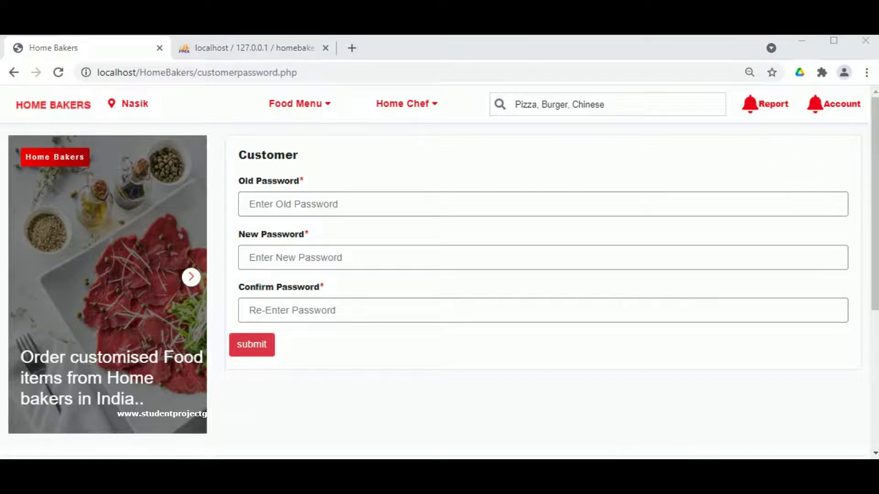
pyautogui.moveTo(384, 112)
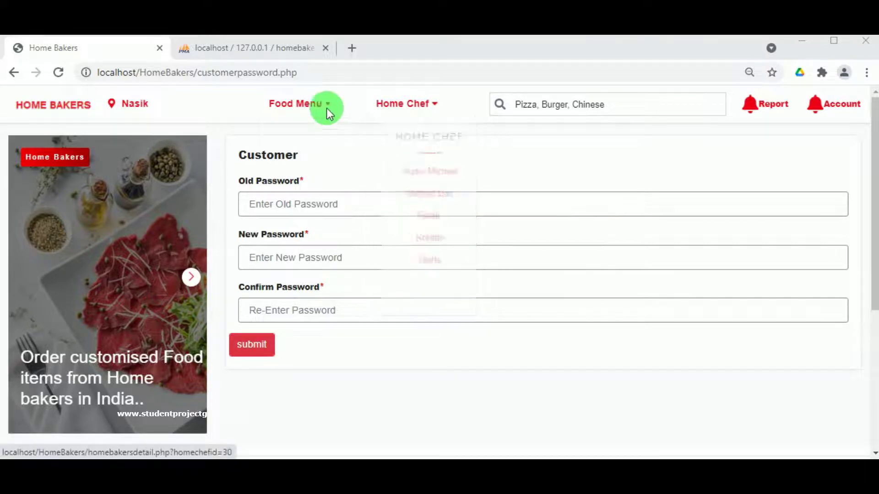
pyautogui.moveTo(326, 108)
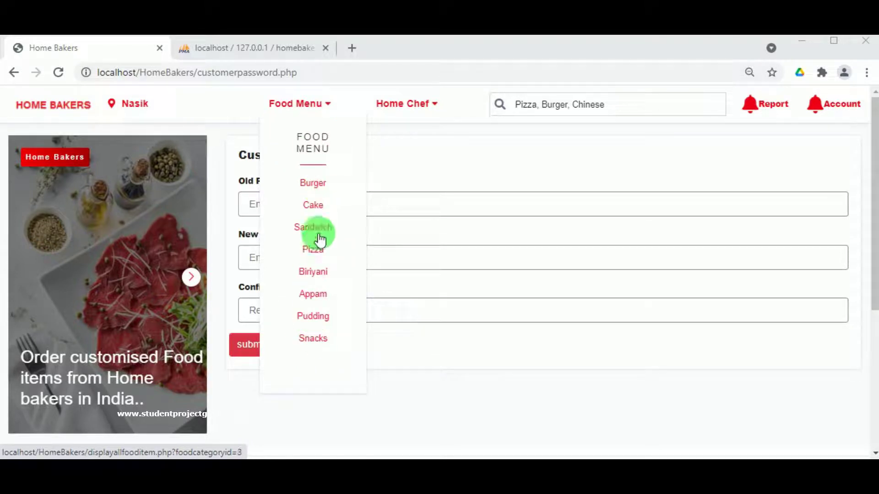
pyautogui.click(311, 250)
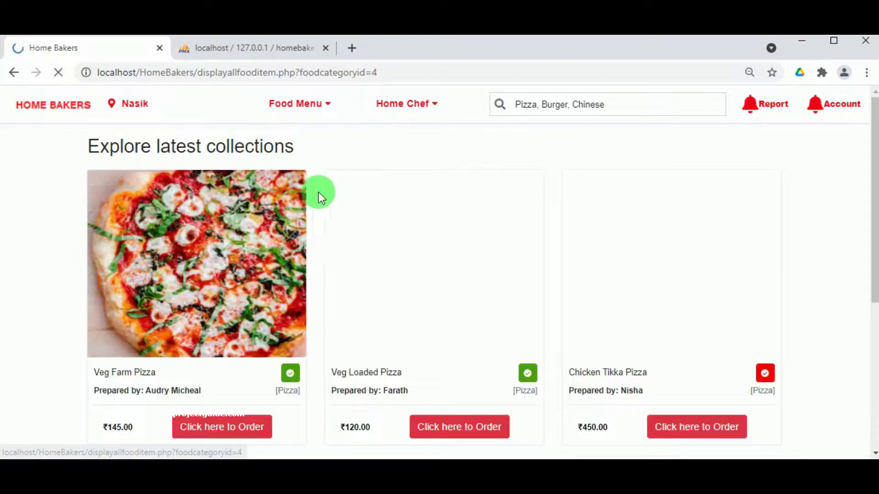
pyautogui.scroll(-2, 384, 223)
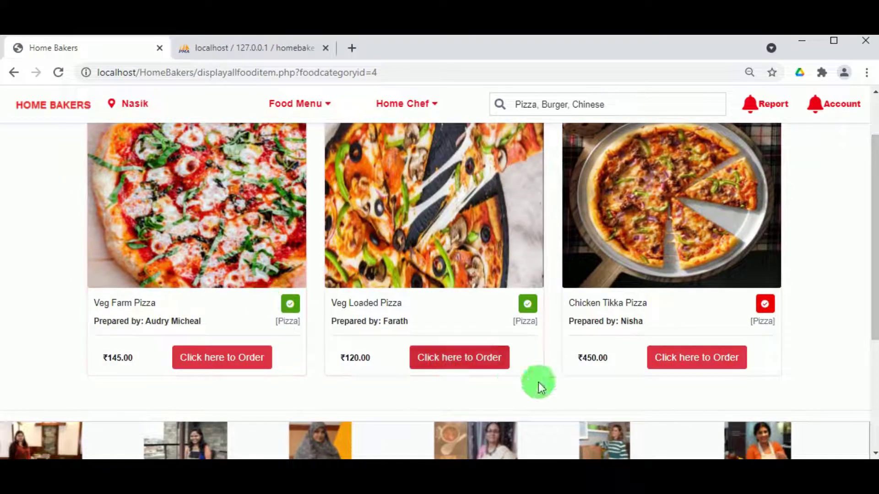
pyautogui.scroll(-4, 263, 385)
pyautogui.scroll(6, 268, 382)
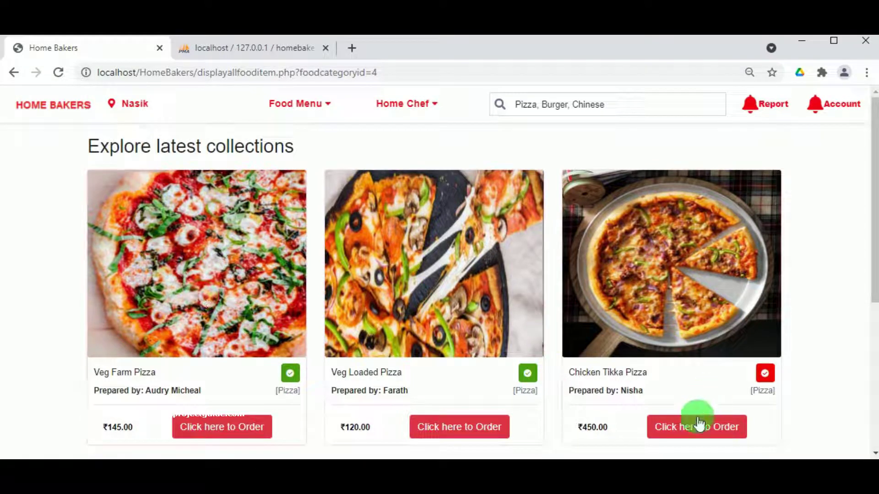
# - Order Chicken Tikka Pizza from its home chef, add it to the list, and view the ₹450 cart
pyautogui.click(396, 101)
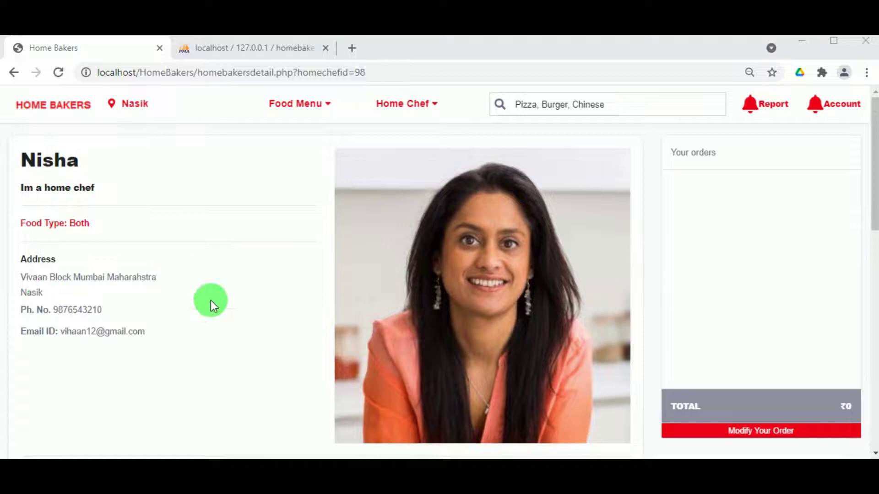
pyautogui.scroll(-6, 384, 253)
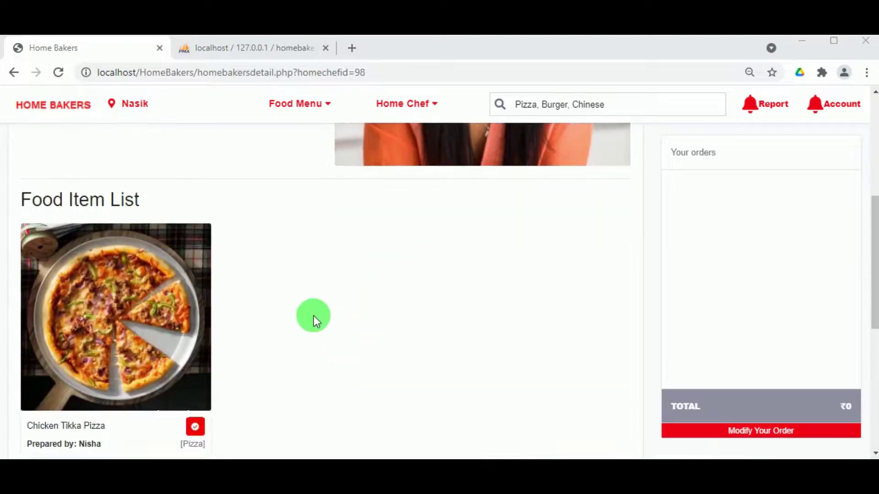
pyautogui.scroll(-5, 224, 329)
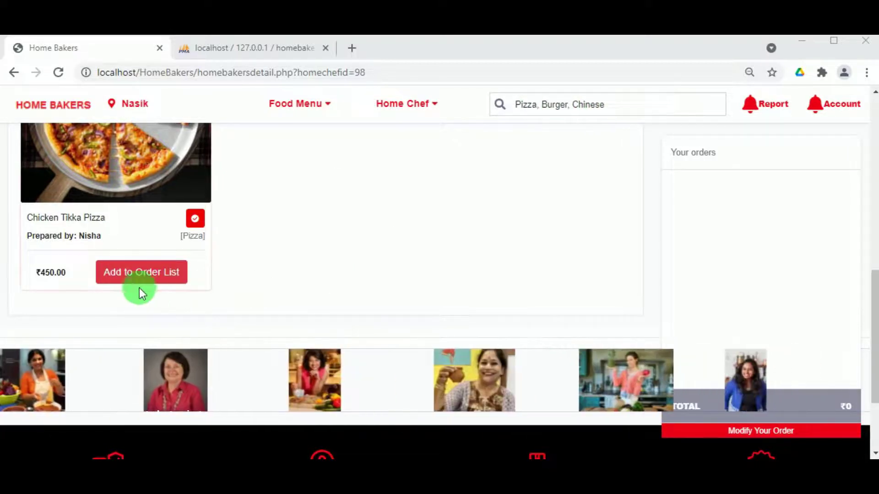
pyautogui.click(136, 280)
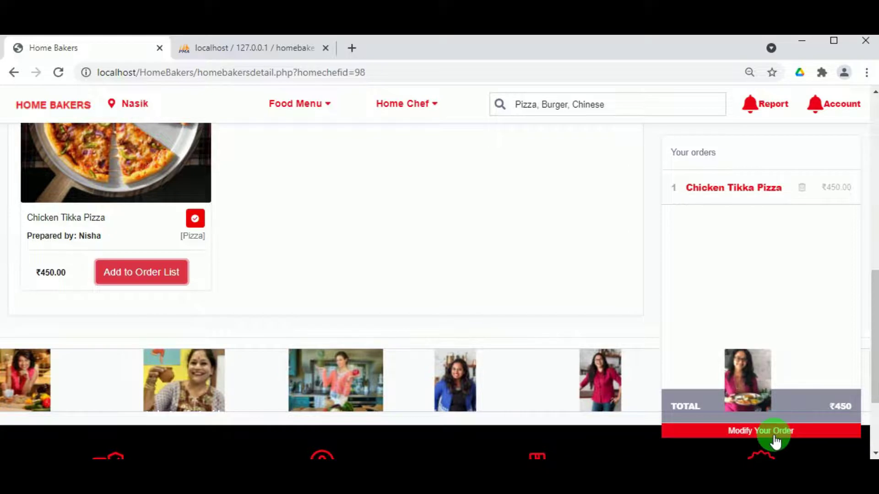
pyautogui.click(775, 441)
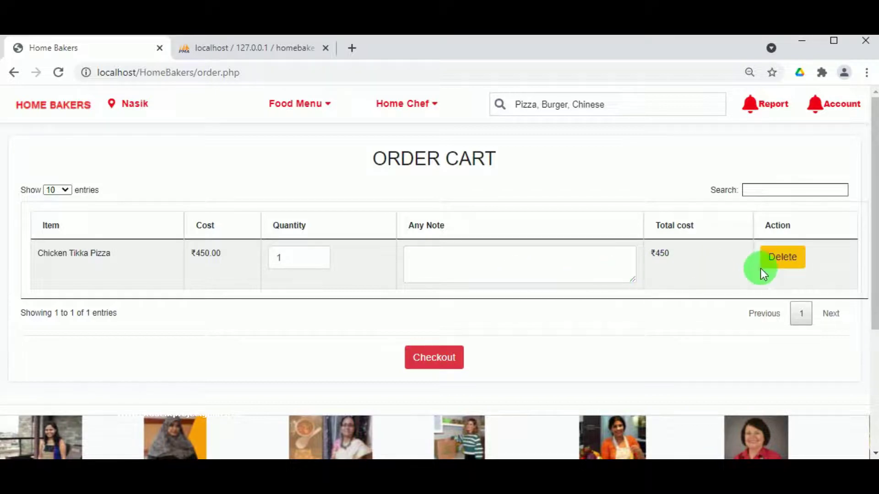
# - Check out, choose Visa, and enter the card holder name, card number and CVV
pyautogui.click(427, 360)
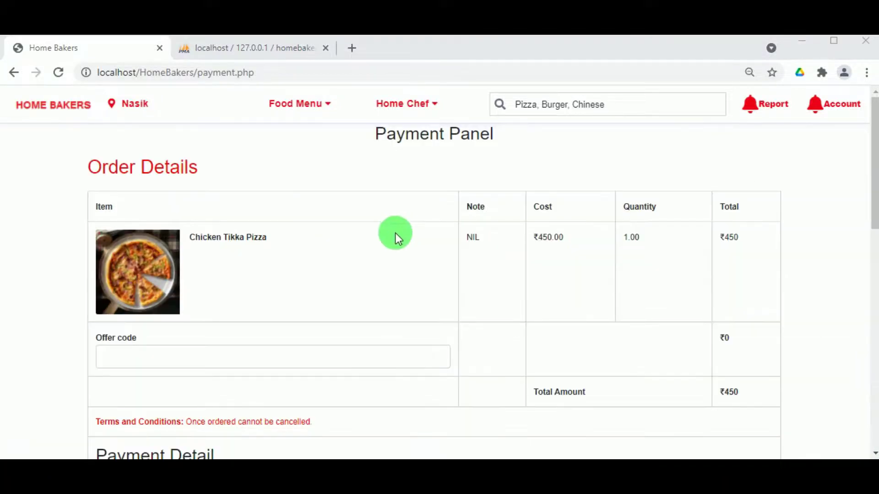
pyautogui.scroll(-3, 395, 233)
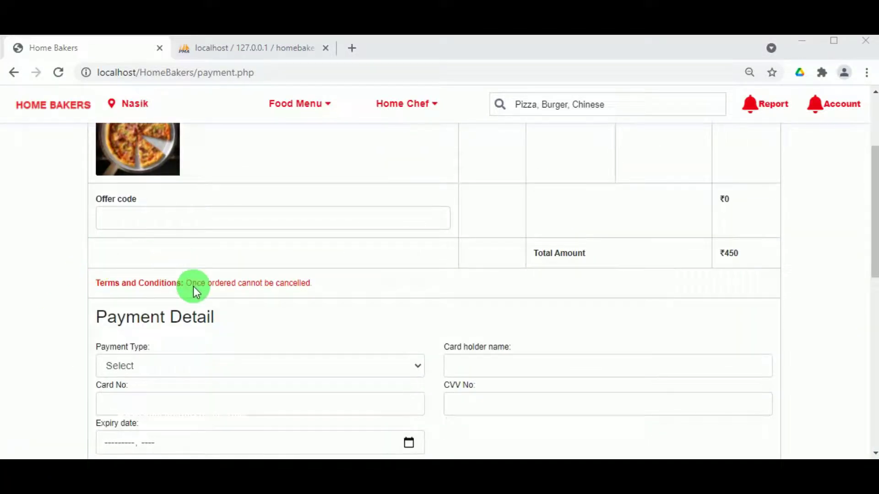
pyautogui.scroll(-3, 331, 298)
pyautogui.click(254, 227)
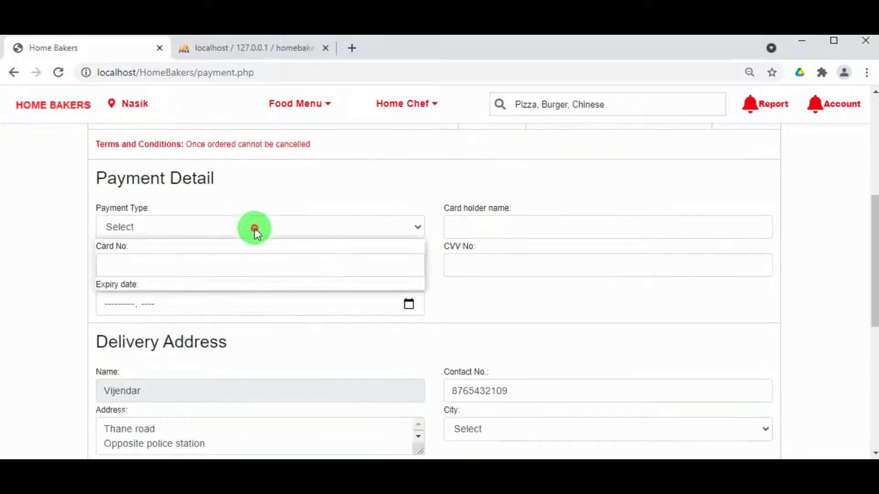
pyautogui.click(245, 258)
pyautogui.click(456, 228)
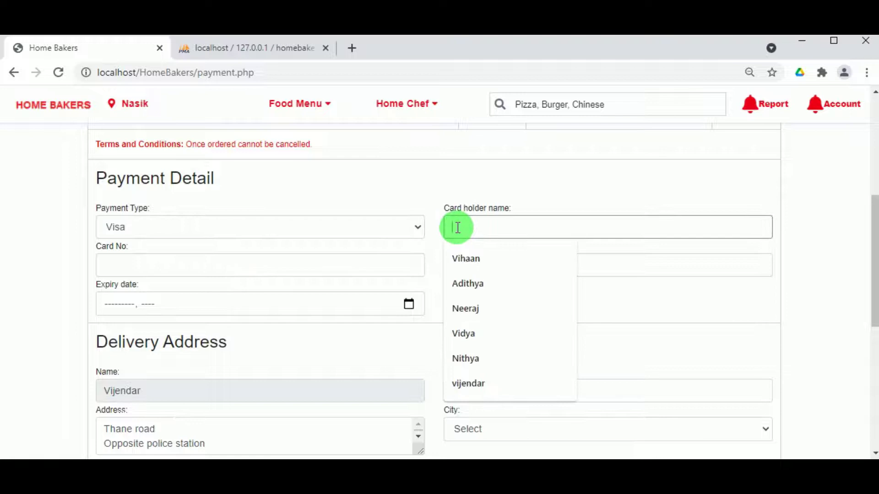
pyautogui.click(468, 383)
pyautogui.click(122, 266)
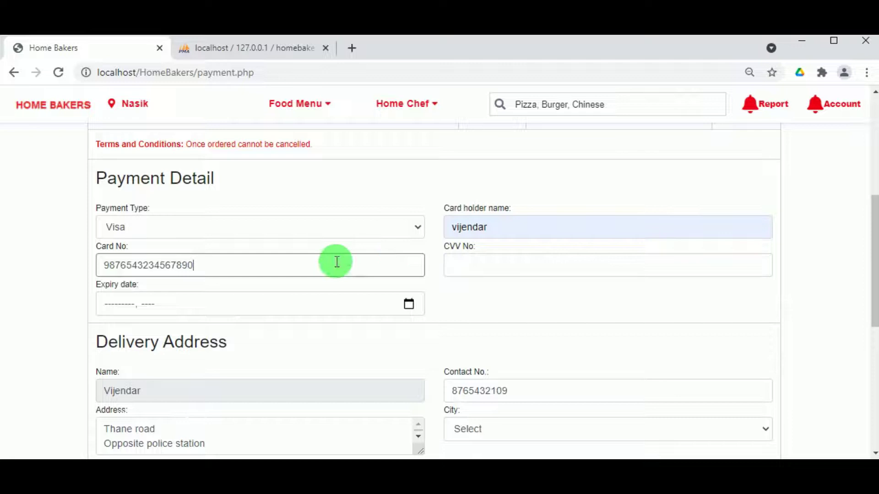
pyautogui.click(498, 269)
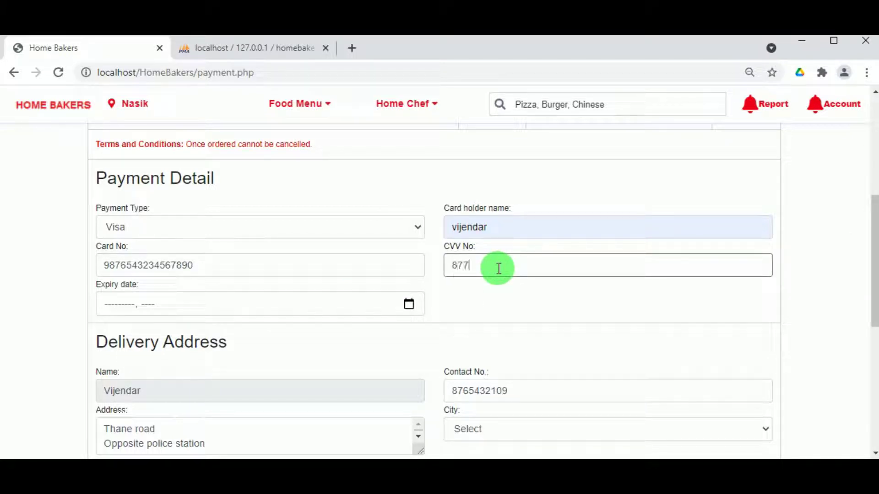
# - Set the card expiry to December 2021 and the delivery city to Armori
pyautogui.click(408, 303)
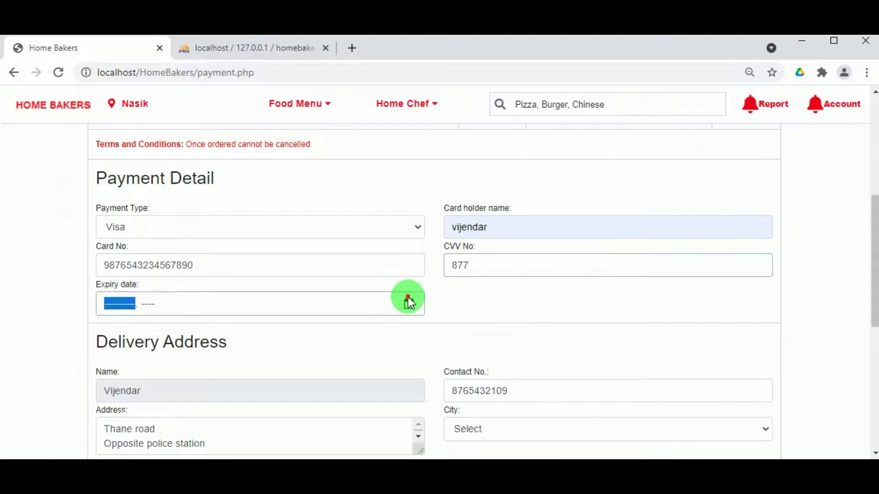
pyautogui.click(408, 303)
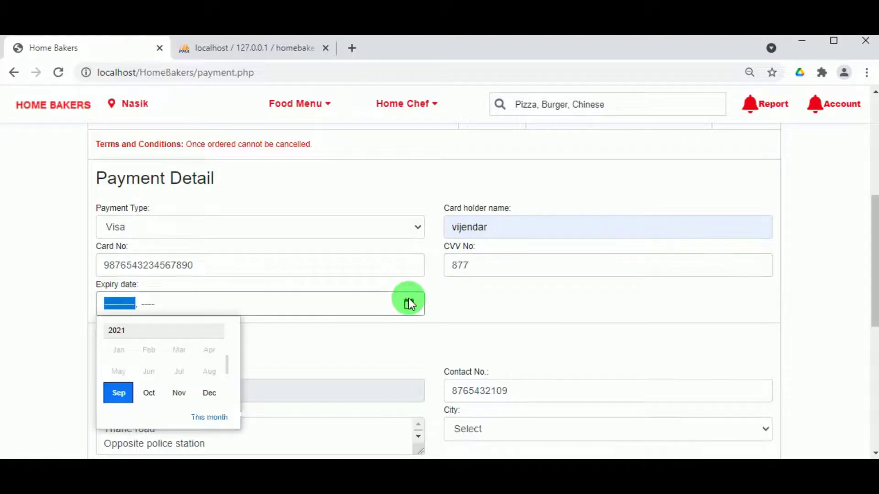
pyautogui.click(197, 394)
pyautogui.scroll(-3, 188, 352)
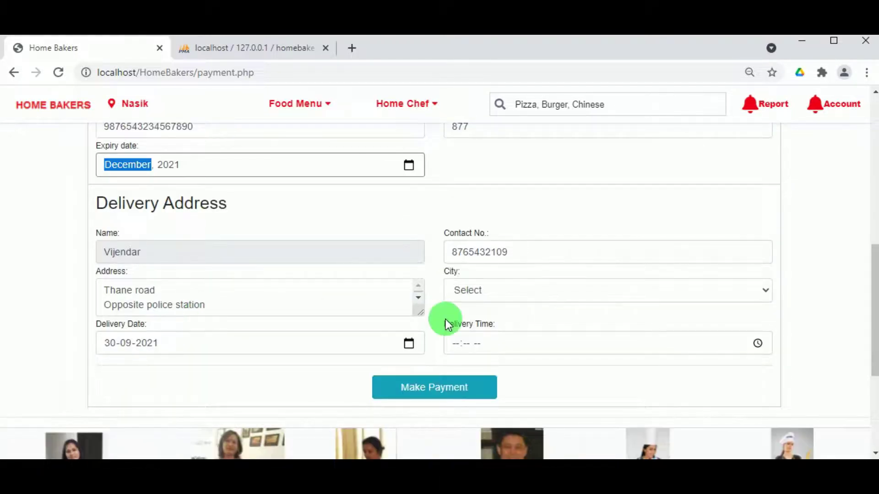
pyautogui.click(470, 290)
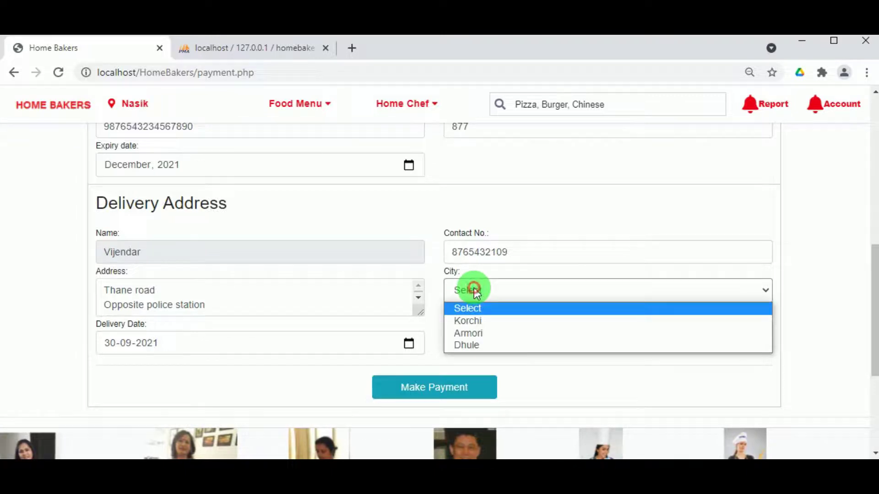
pyautogui.click(486, 334)
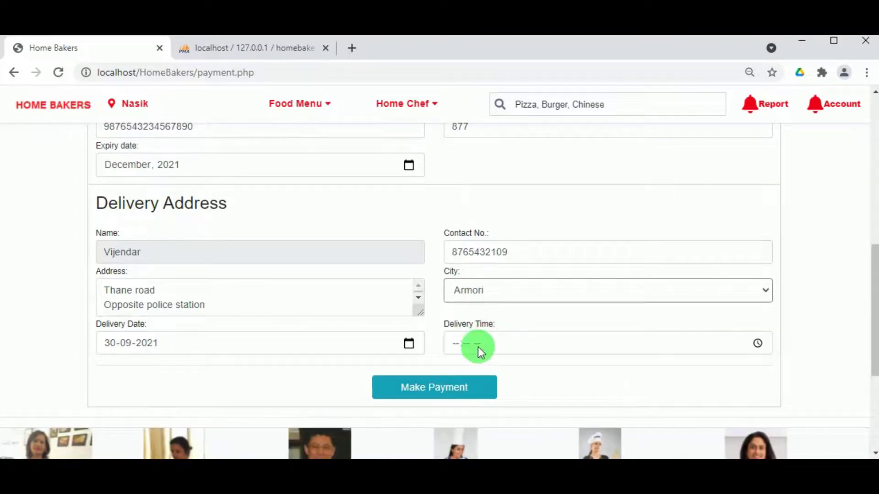
# - Set the delivery time to 10:13 PM and submit the payment
pyautogui.click(764, 343)
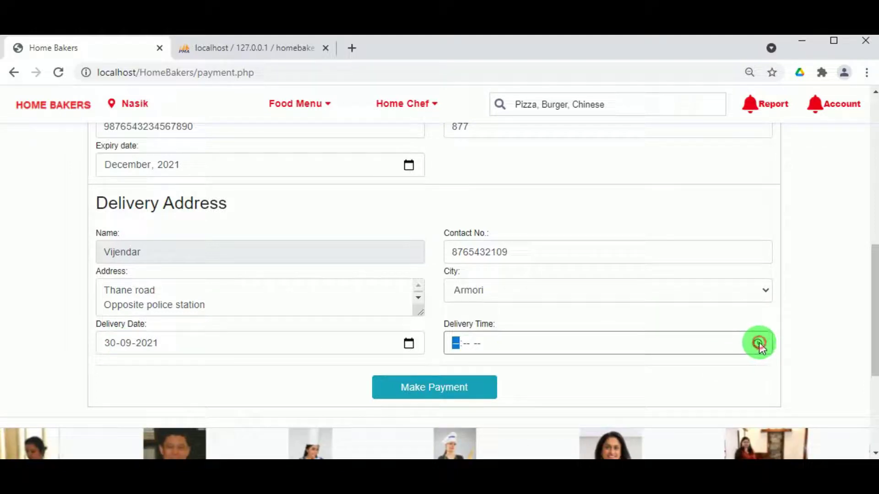
pyautogui.click(758, 343)
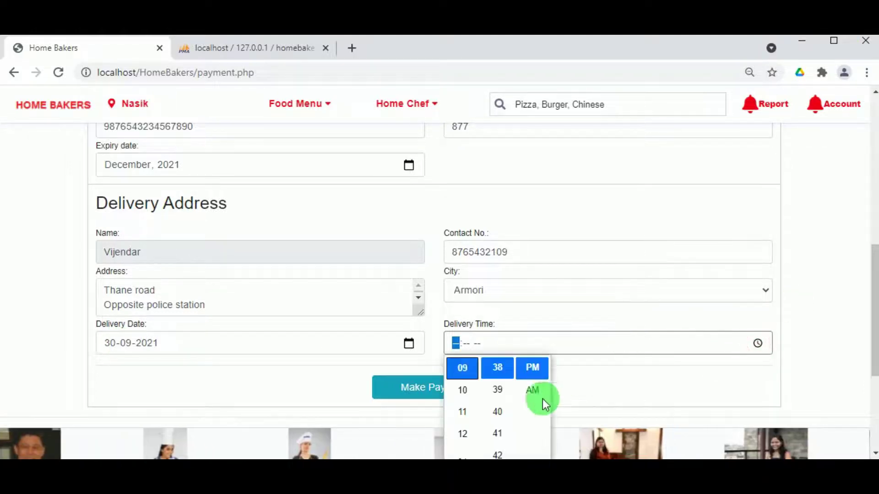
pyautogui.click(476, 389)
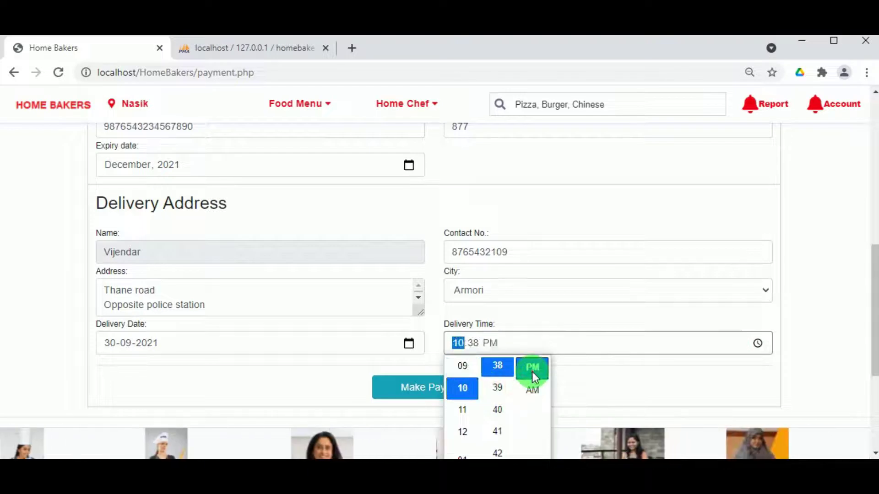
pyautogui.click(541, 294)
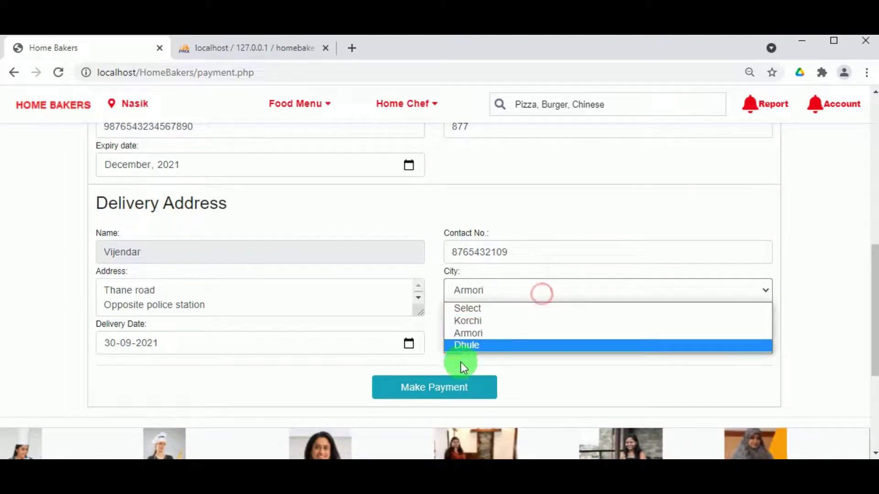
pyautogui.click(468, 332)
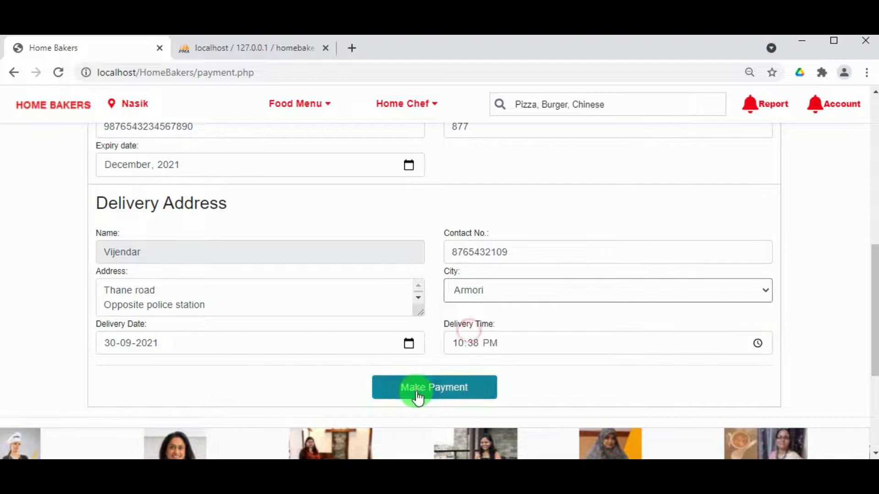
pyautogui.click(418, 396)
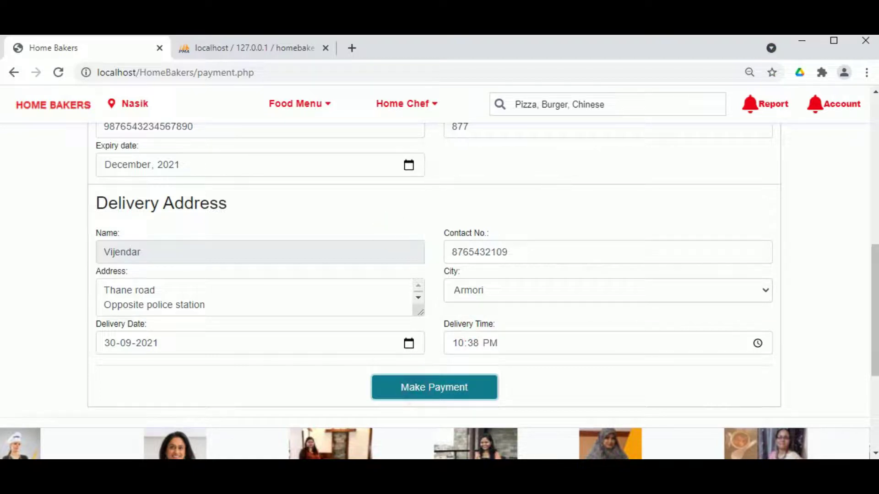
pyautogui.click(758, 343)
pyautogui.scroll(10, 493, 402)
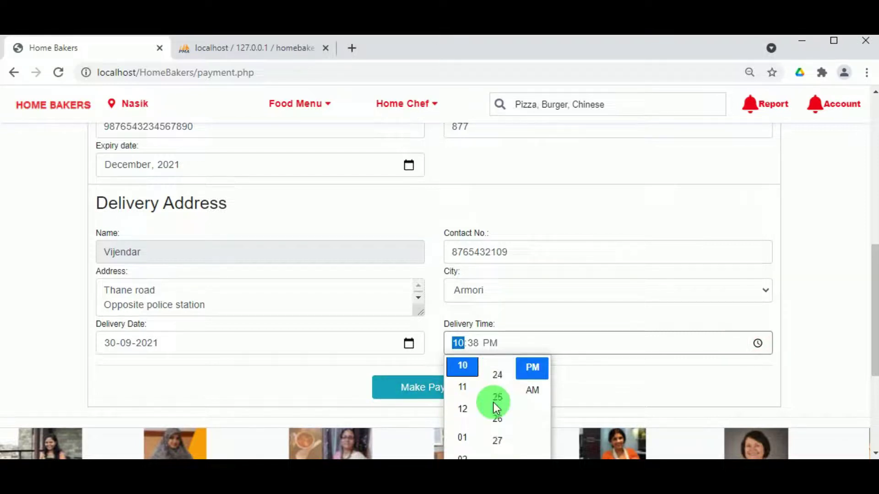
pyautogui.click(503, 379)
pyautogui.click(327, 377)
pyautogui.click(398, 380)
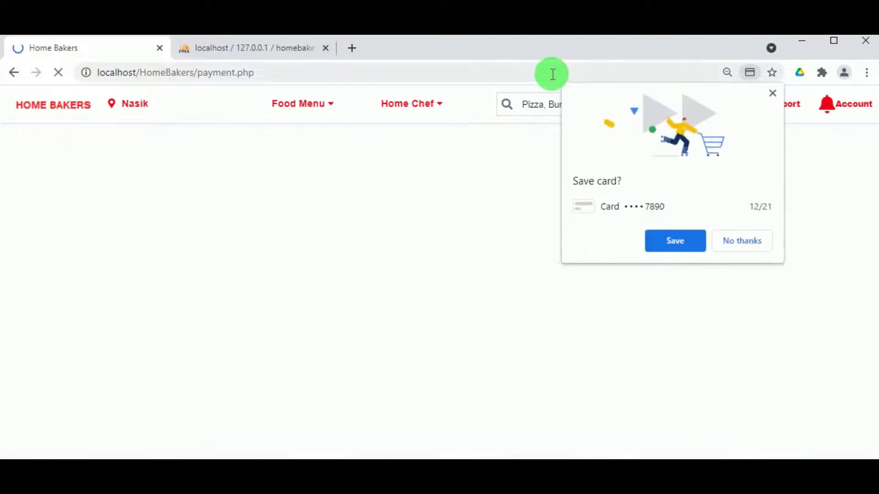
pyautogui.click(742, 241)
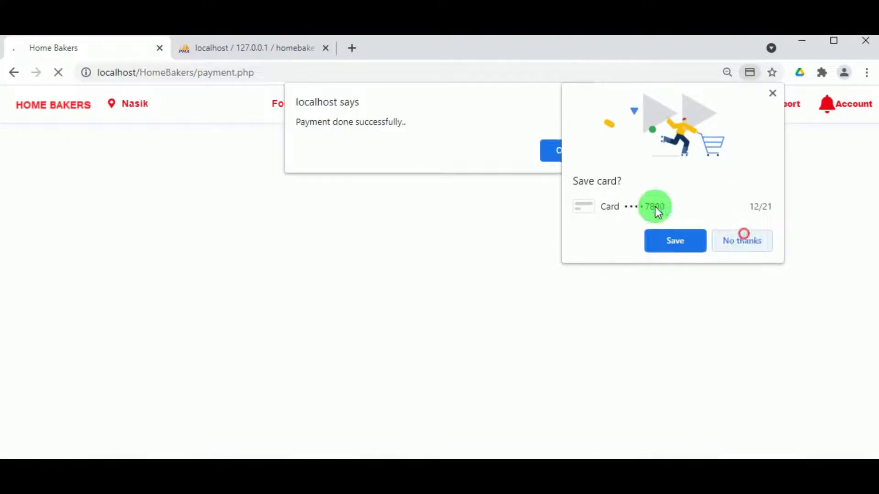
pyautogui.click(563, 151)
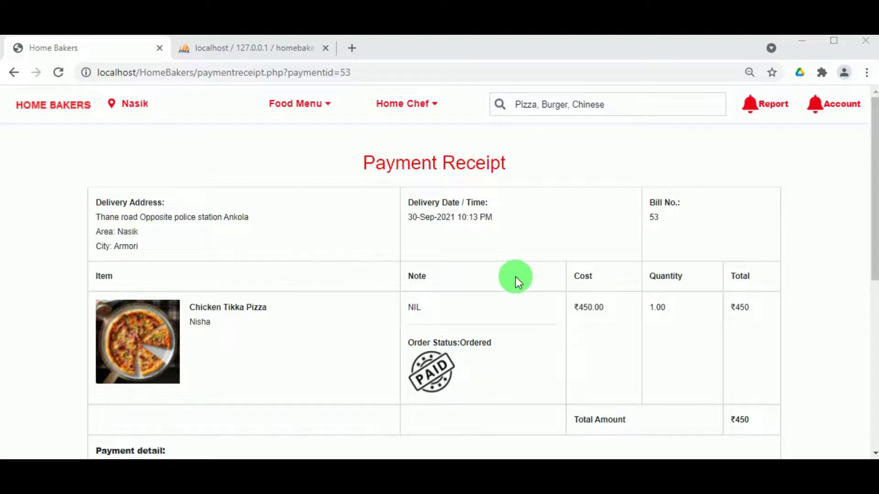
pyautogui.scroll(-3, 516, 277)
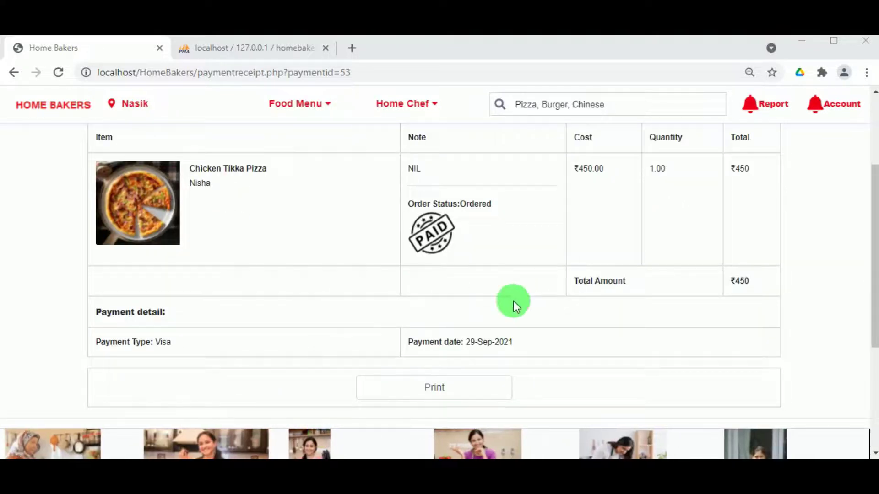
pyautogui.scroll(3, 529, 343)
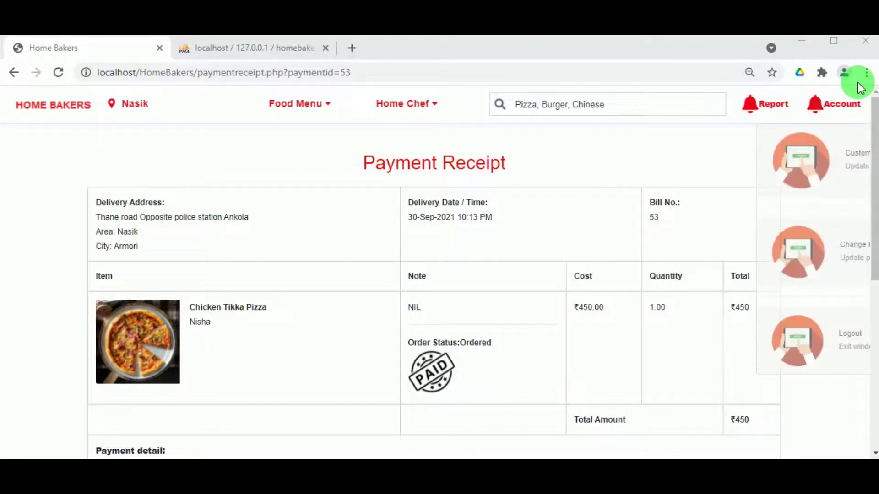
pyautogui.click(866, 72)
# - Load localhost/HomeBakers/index.php in a new incognito window and go to Chef Login
pyautogui.click(767, 131)
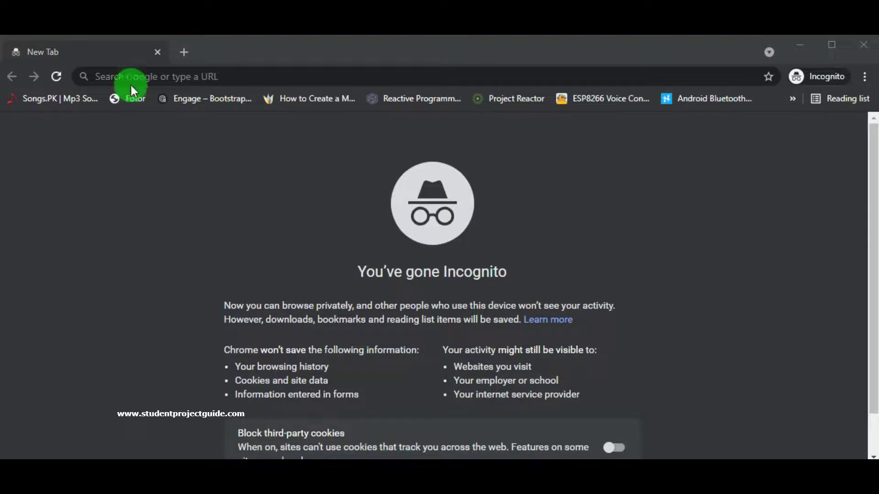
pyautogui.click(173, 78)
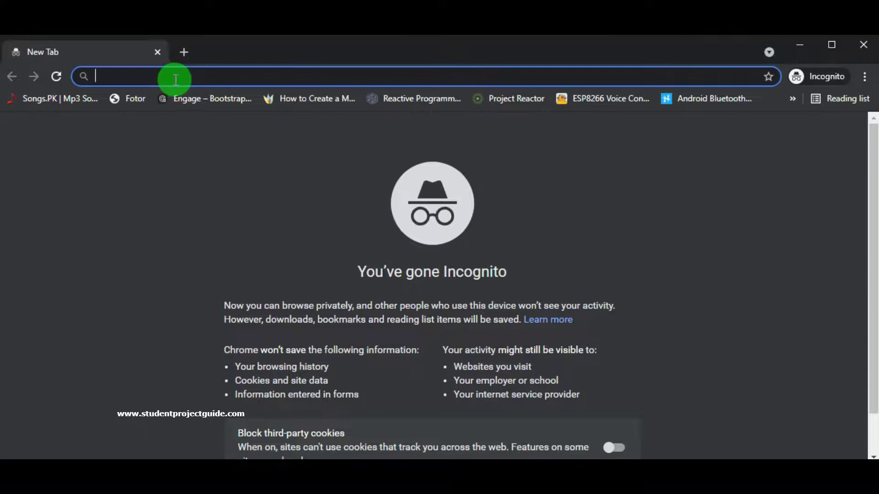
pyautogui.write('localhost/')
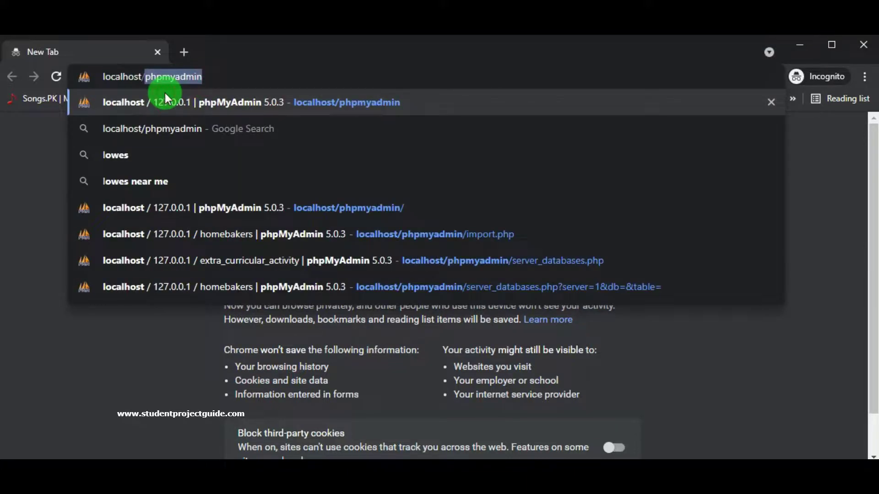
pyautogui.write('h')
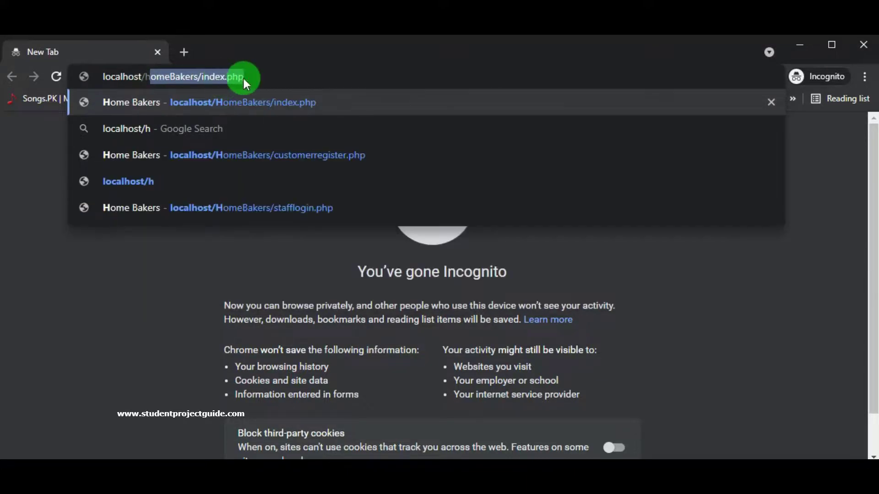
pyautogui.click(249, 78)
pyautogui.press('Return')
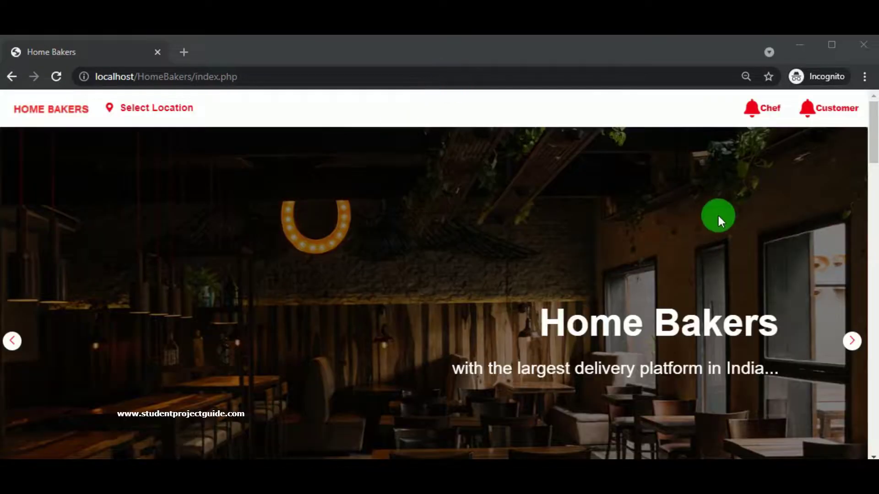
pyautogui.click(769, 108)
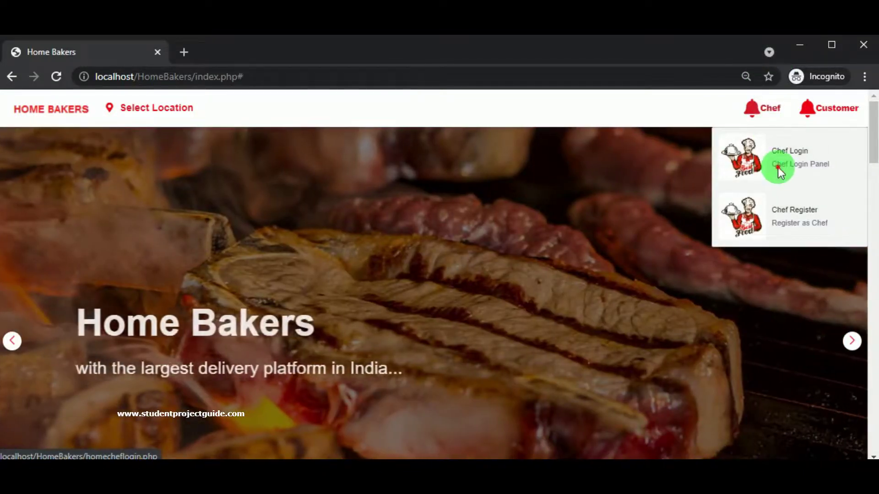
pyautogui.click(778, 167)
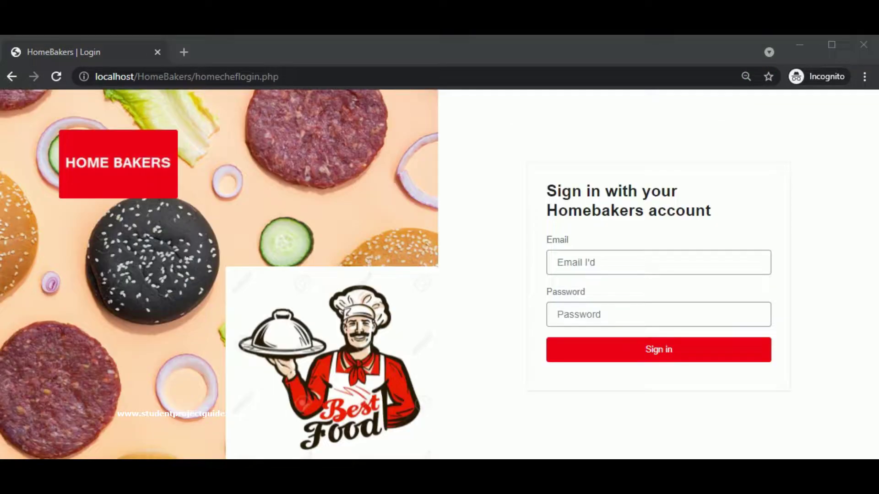
# - Enter the chef's e-mail and password, retrying after the login alert, and sign in
pyautogui.click(570, 257)
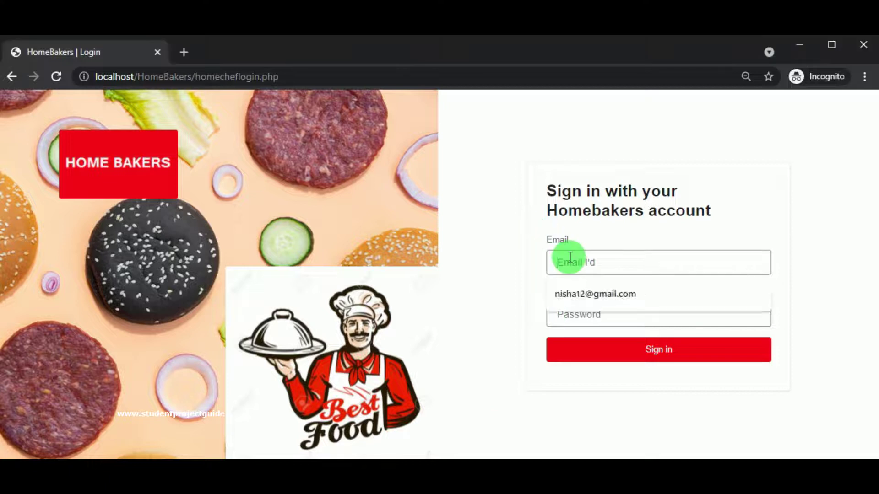
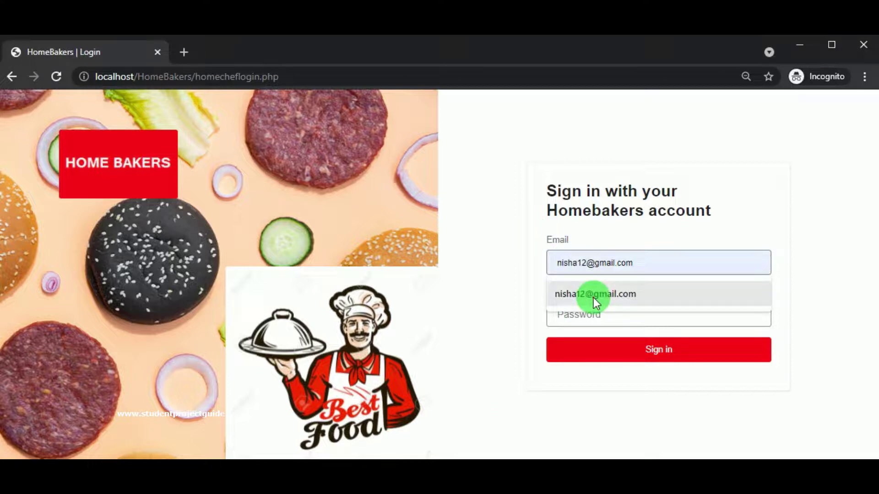
pyautogui.click(594, 297)
pyautogui.doubleClick(573, 262)
pyautogui.click(586, 314)
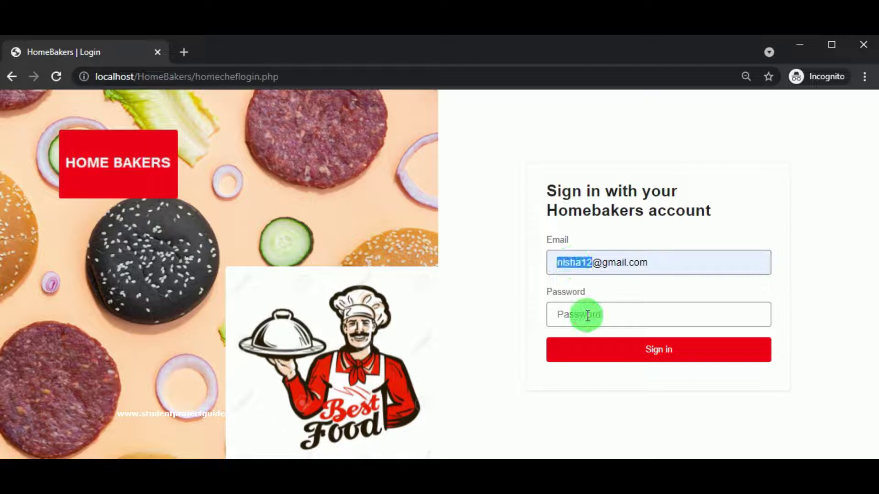
pyautogui.hotkey('ctrl', 'v')
pyautogui.click(639, 357)
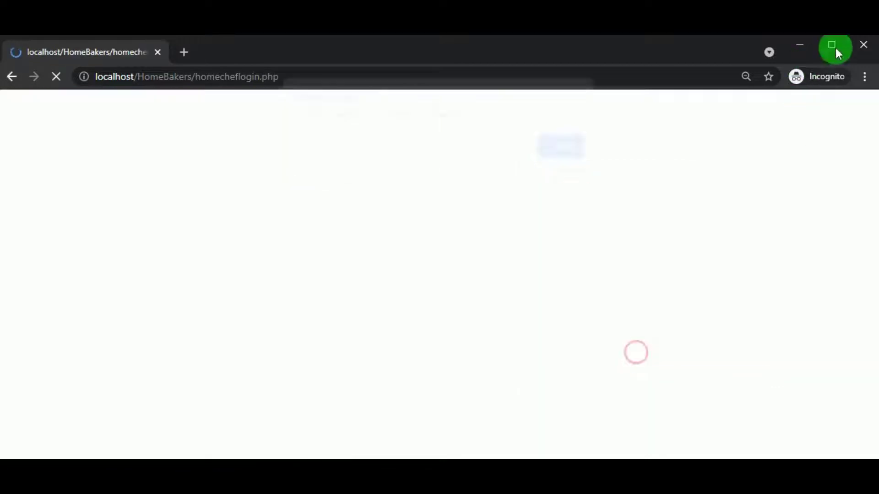
pyautogui.click(570, 154)
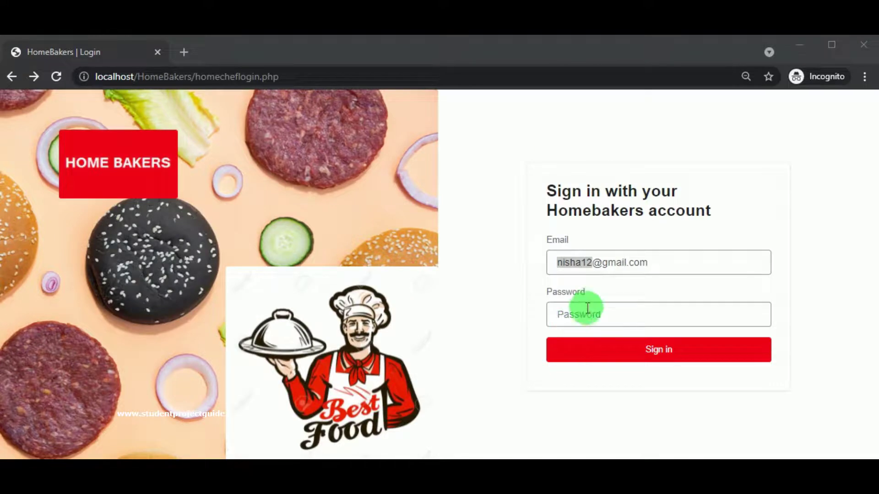
pyautogui.click(590, 315)
pyautogui.write('•••••••')
pyautogui.click(618, 341)
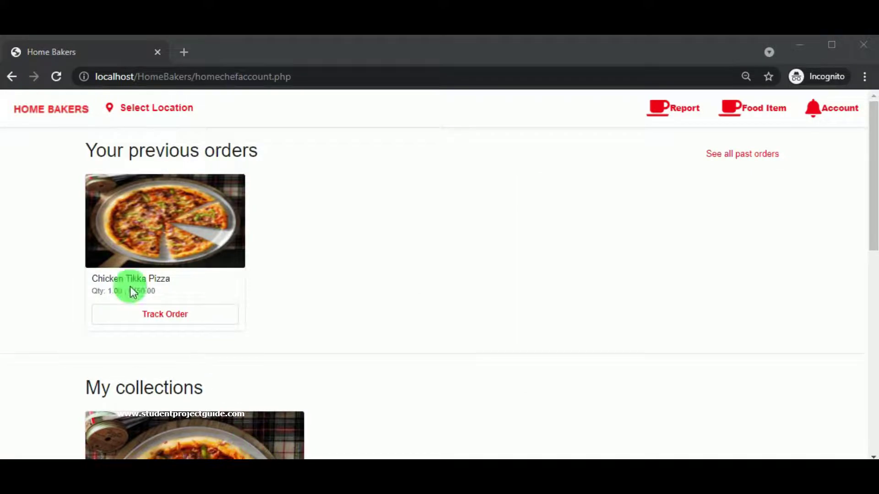
# - In Report > View Food orders, mark bill 53's pizza order Processing and confirm both alerts
pyautogui.scroll(-3, 173, 240)
pyautogui.scroll(3, 173, 245)
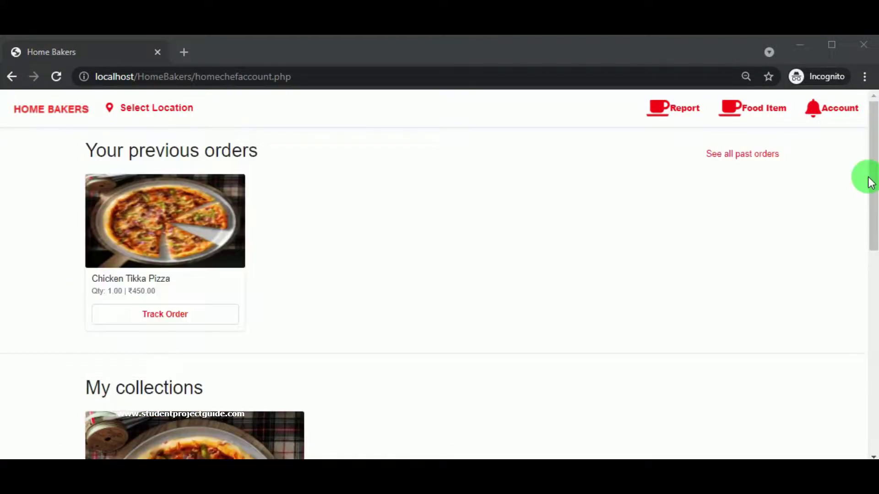
pyautogui.click(670, 117)
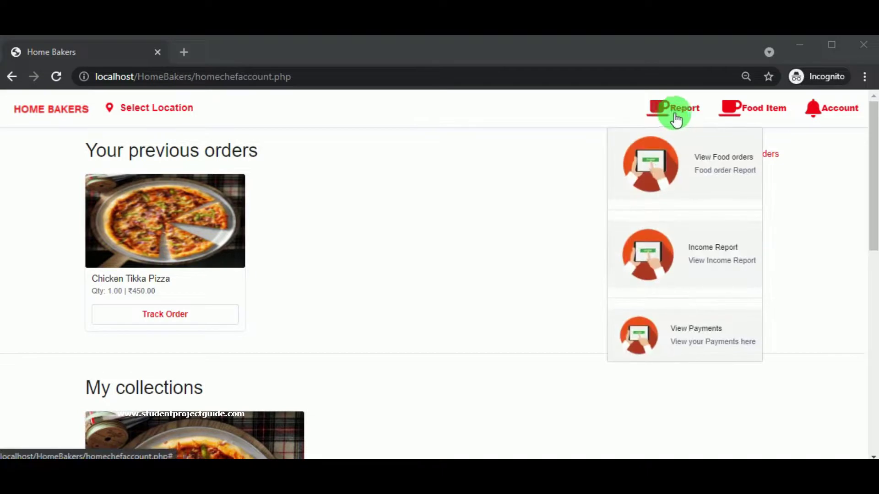
pyautogui.click(710, 160)
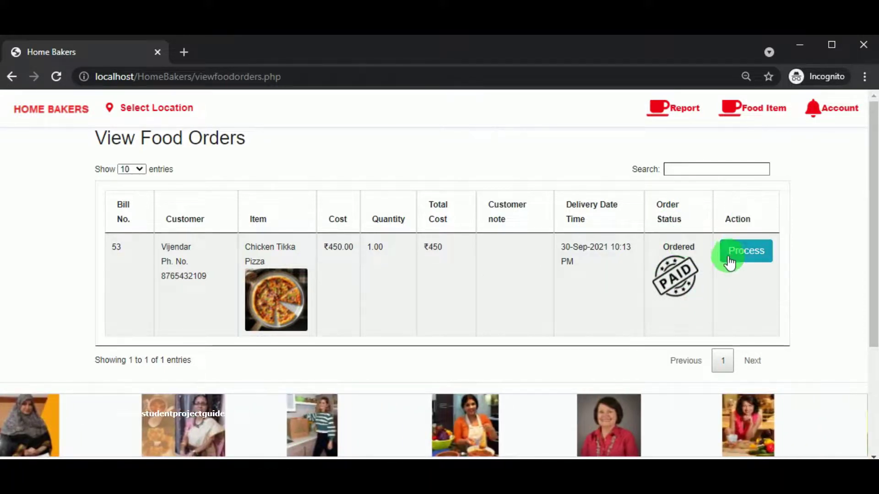
pyautogui.click(733, 260)
pyautogui.click(505, 157)
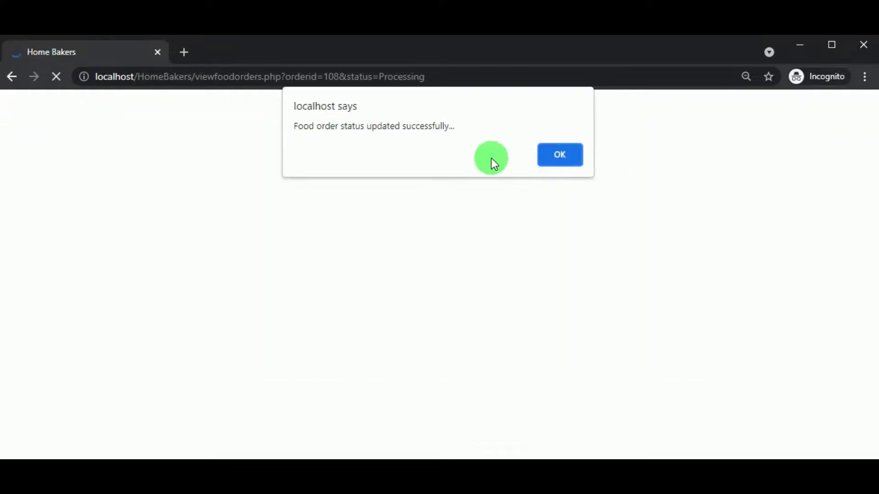
pyautogui.click(553, 159)
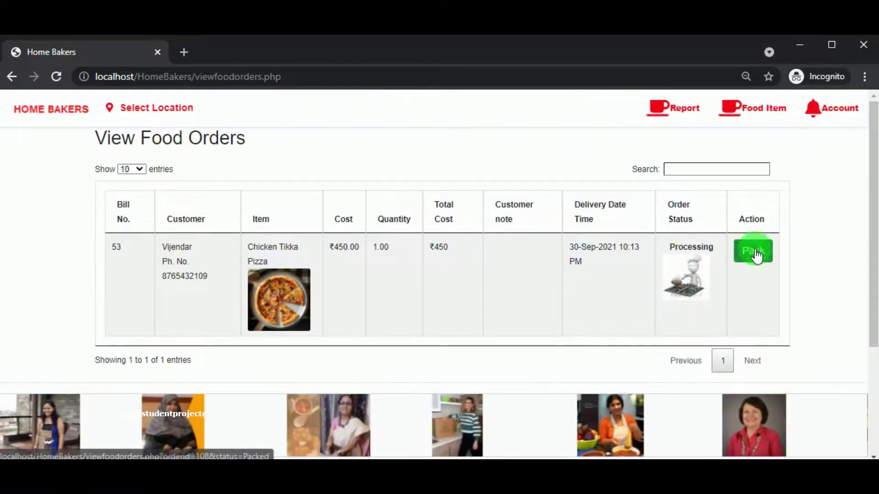
# - View the customer's payment receipt for bill 53 in the other window
pyautogui.moveTo(375, 459)
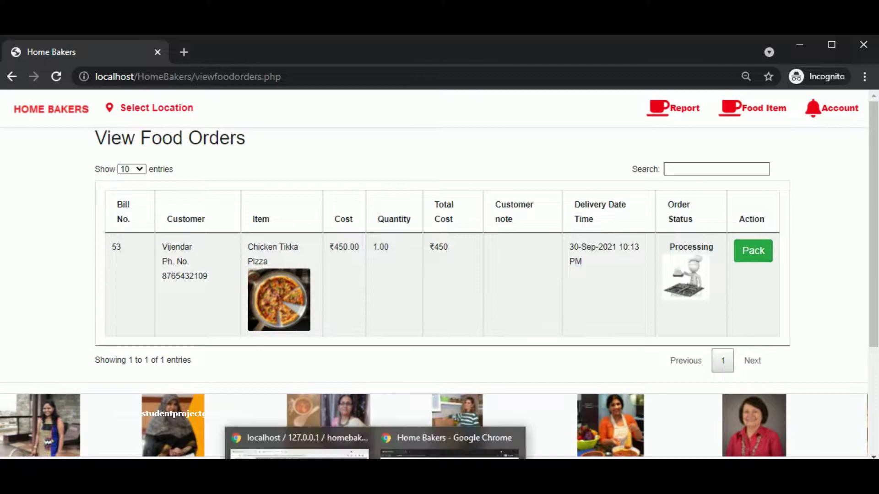
pyautogui.click(288, 439)
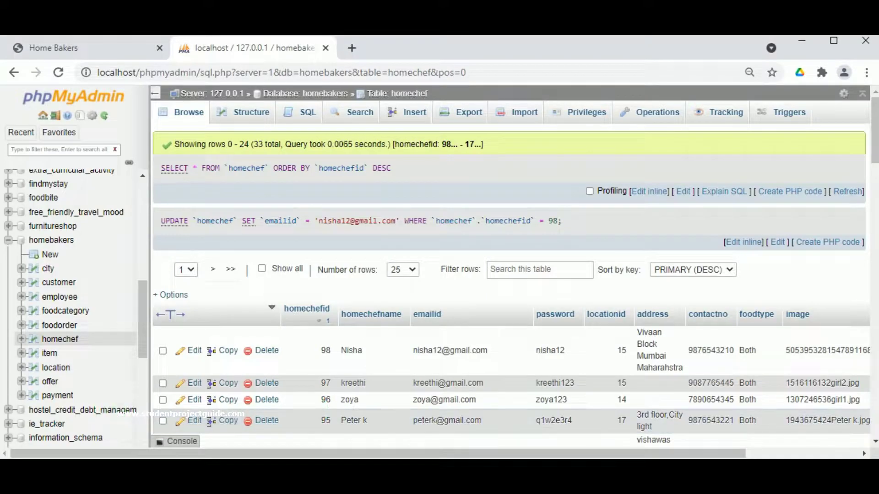
pyautogui.click(81, 48)
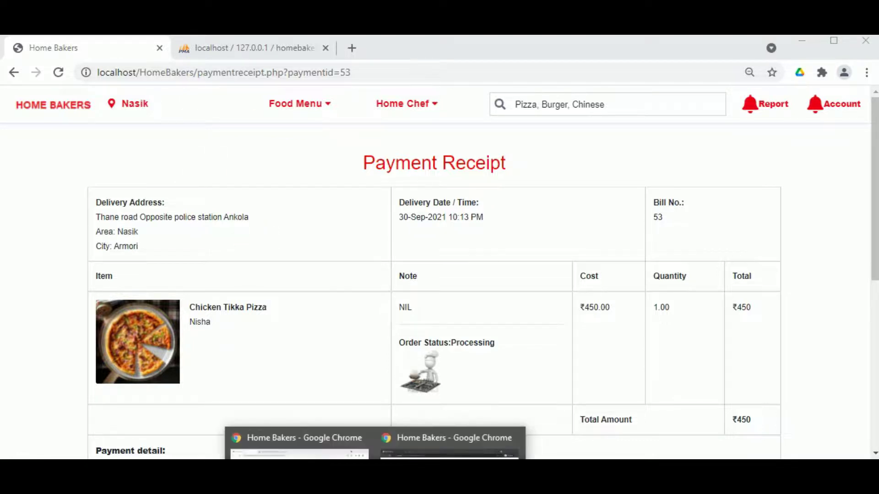
# - Mark bill 53's order as Packed in the chef's food orders and confirm the alerts
pyautogui.click(451, 437)
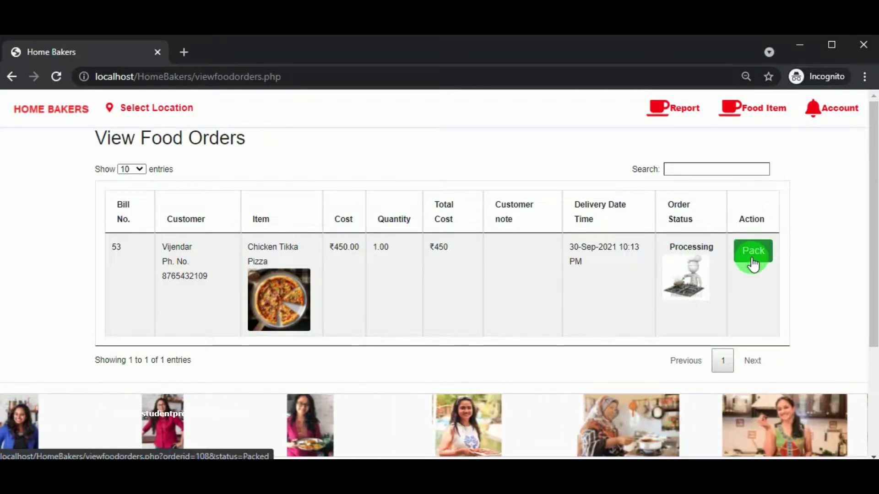
pyautogui.click(753, 259)
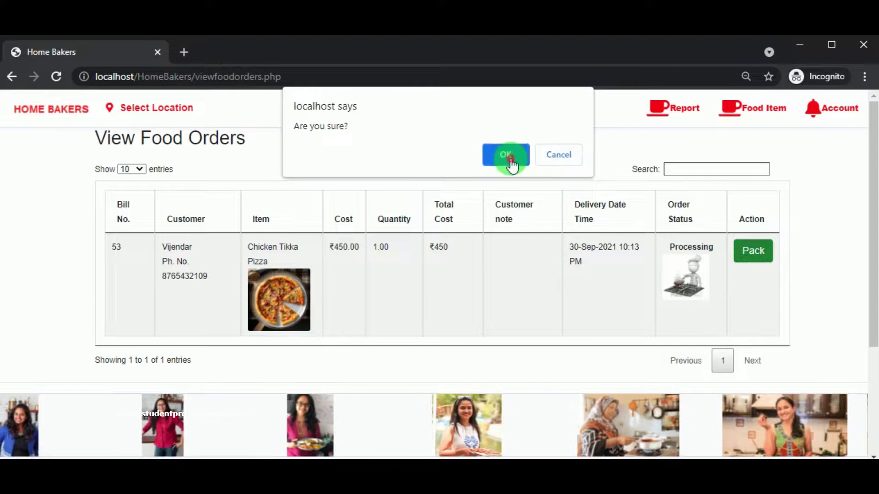
pyautogui.click(510, 160)
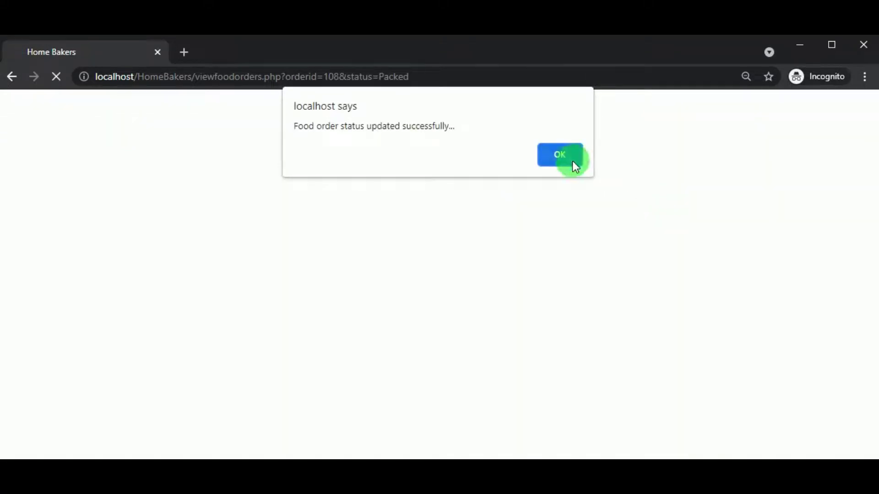
pyautogui.click(572, 161)
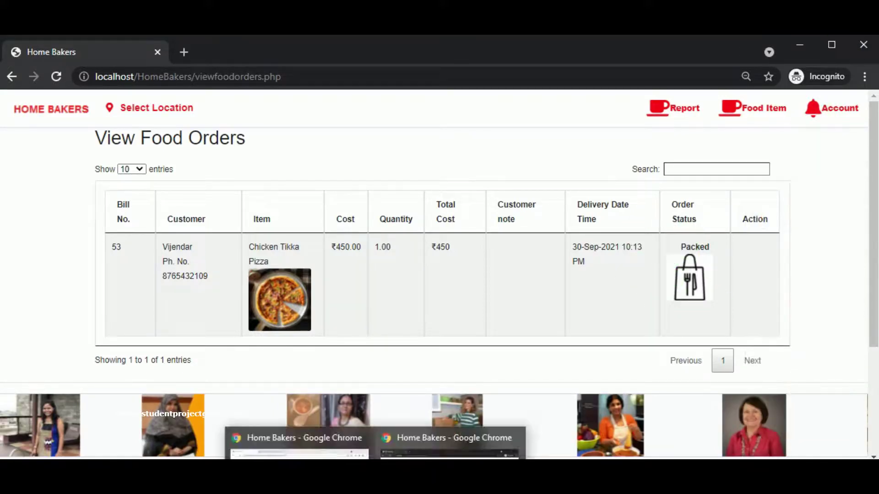
# - Reload the customer's receipt so Order Status shows Packed
pyautogui.click(451, 437)
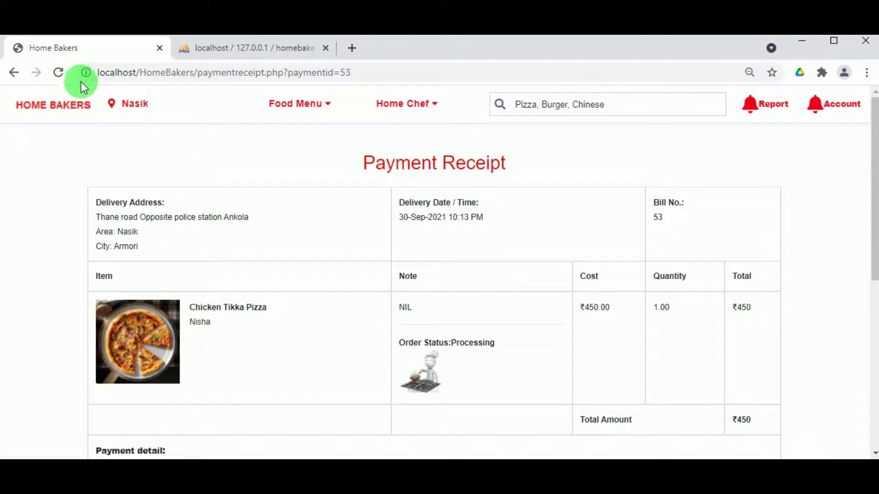
pyautogui.click(61, 76)
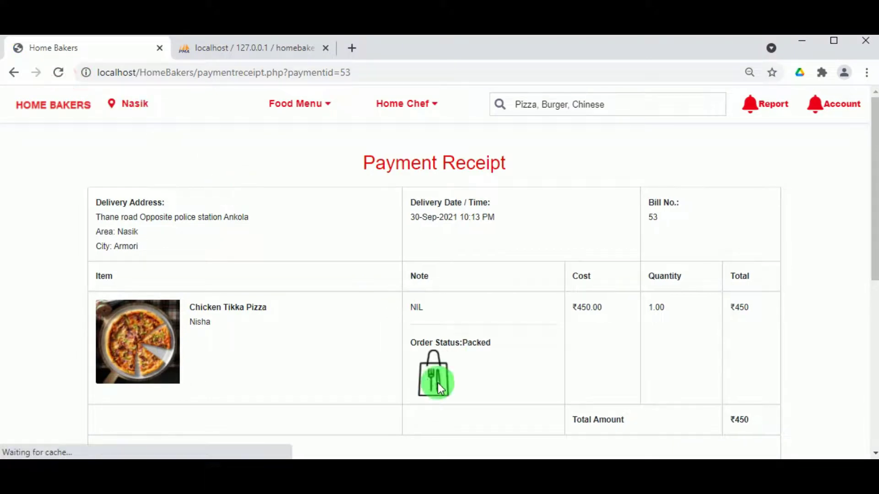
pyautogui.click(428, 350)
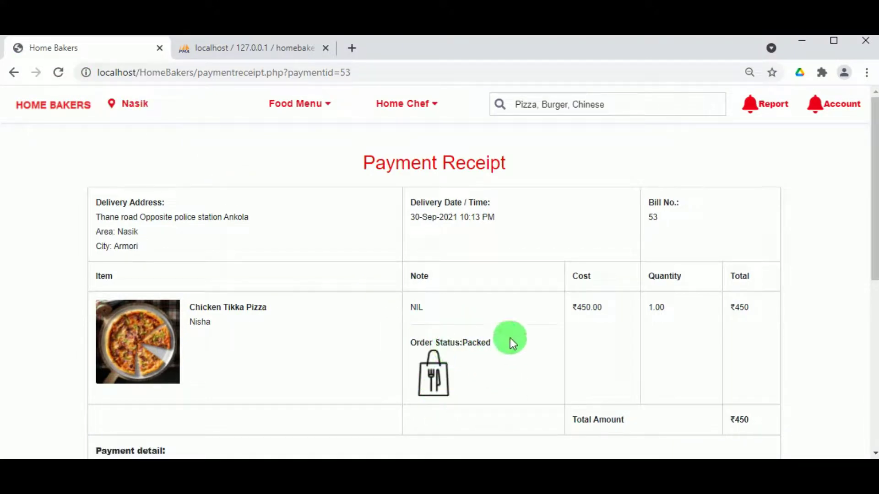
# - Switch to the chef's incognito window and open Report > Income Report
pyautogui.moveTo(375, 476)
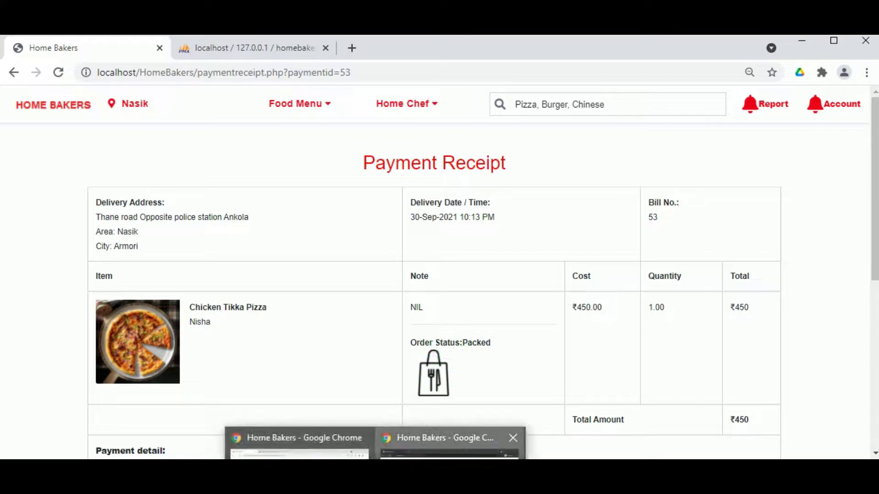
pyautogui.click(449, 446)
pyautogui.click(677, 270)
pyautogui.click(724, 108)
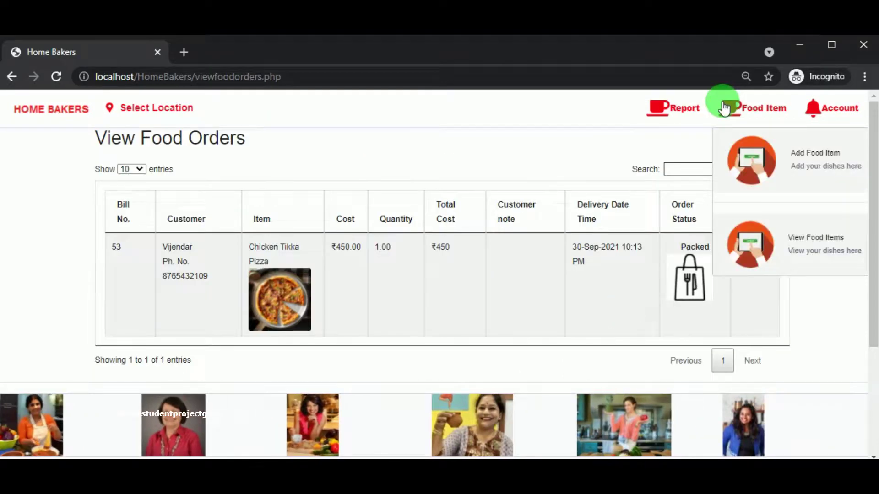
pyautogui.click(689, 108)
pyautogui.click(702, 266)
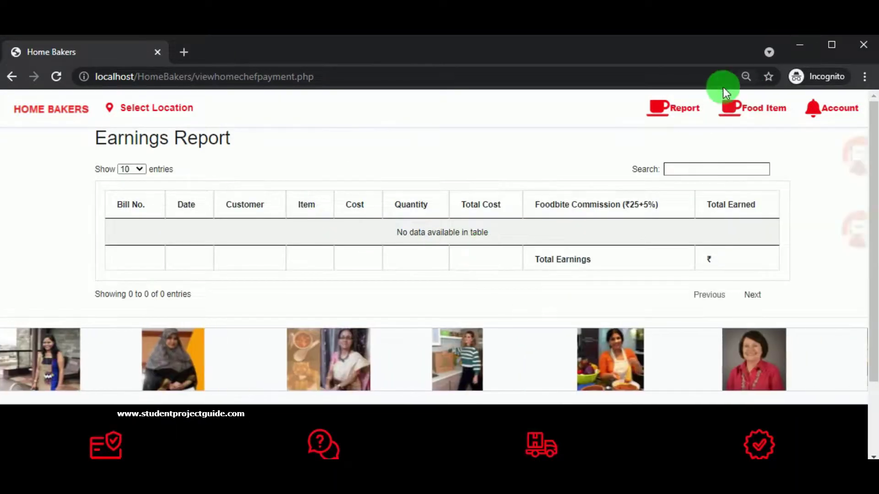
# - Open Report > View Payments showing bill 53's ₹450 Visa payment as Packed
pyautogui.click(677, 112)
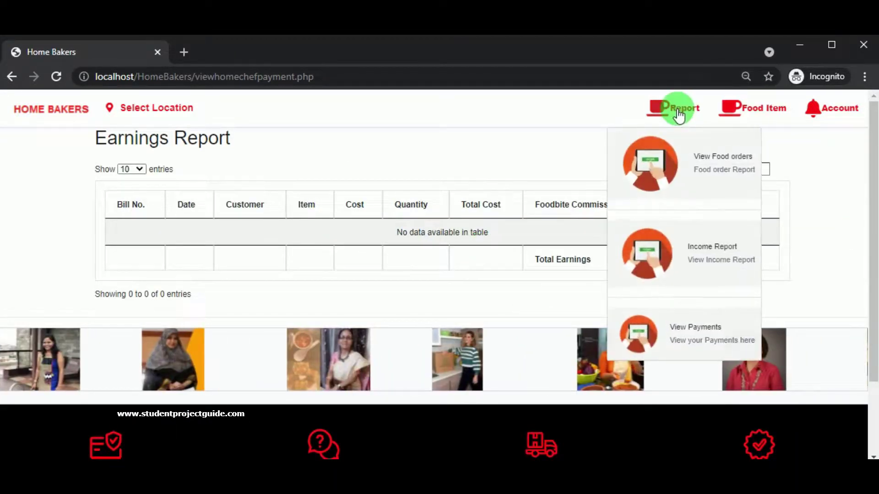
pyautogui.click(692, 338)
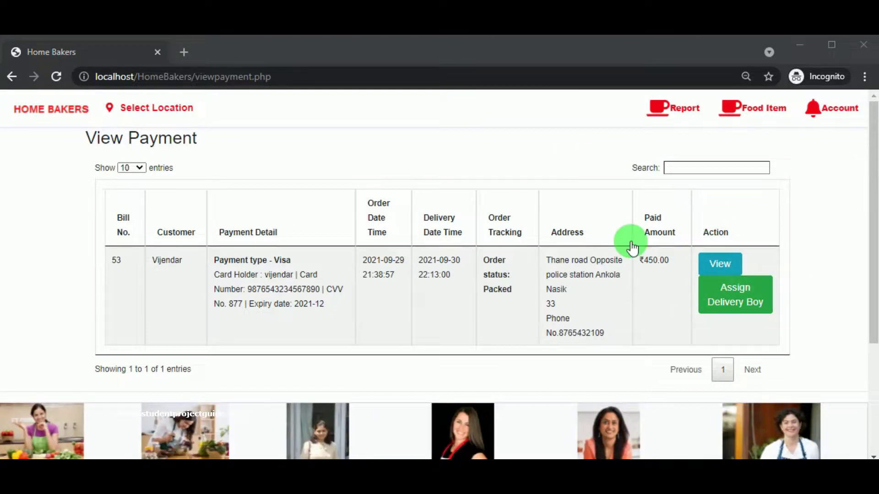
pyautogui.scroll(-2, 443, 322)
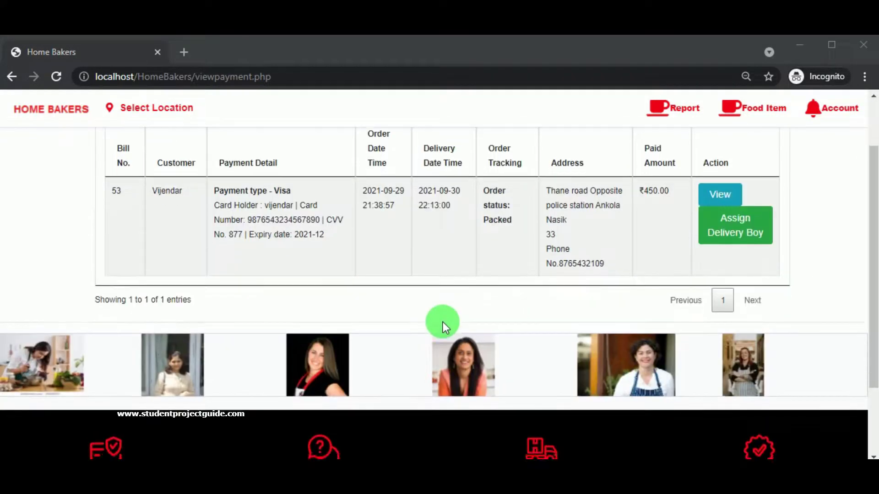
pyautogui.scroll(2, 443, 322)
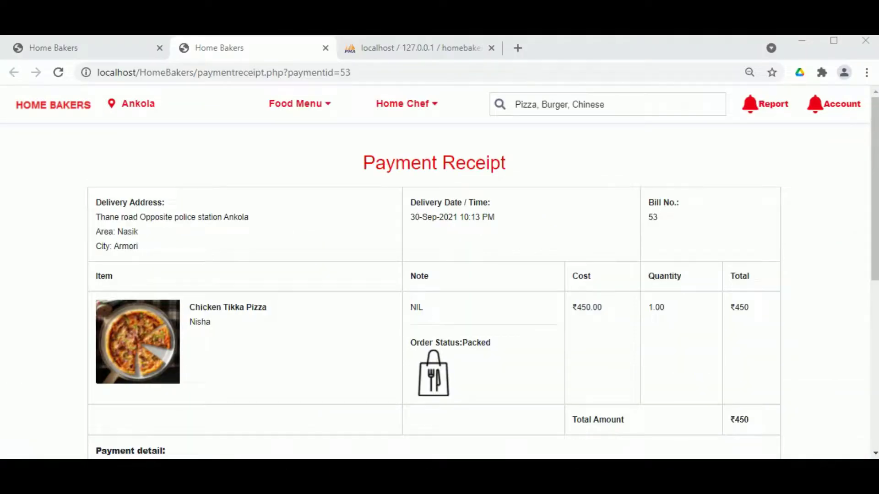
# - Log the customer out and sign in to the staff panel with Login ID 'admin' and its password
pyautogui.click(839, 103)
pyautogui.click(812, 343)
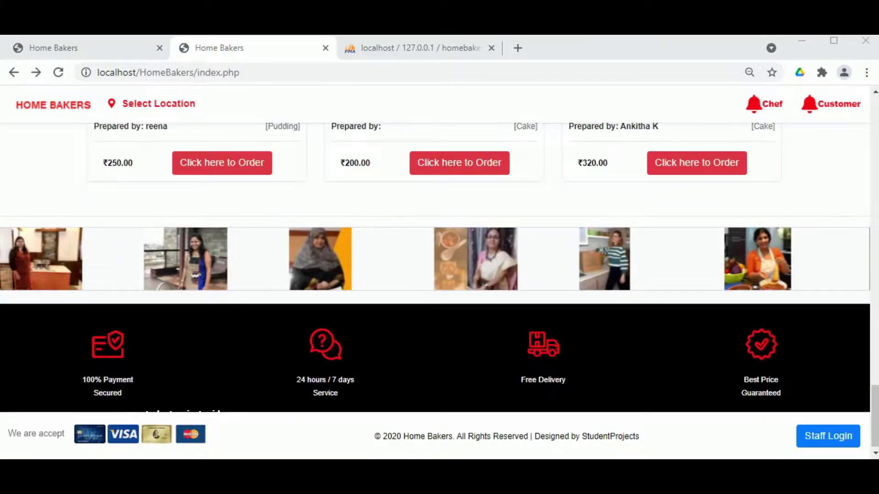
pyautogui.click(828, 436)
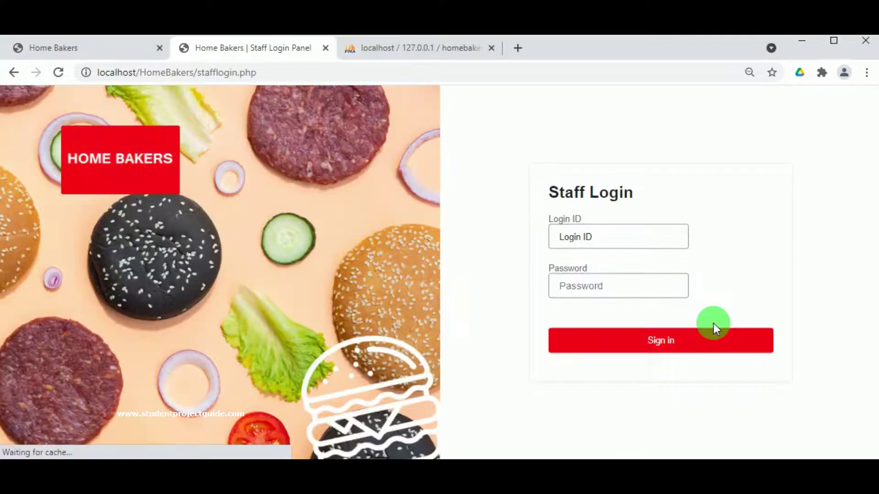
pyautogui.click(643, 246)
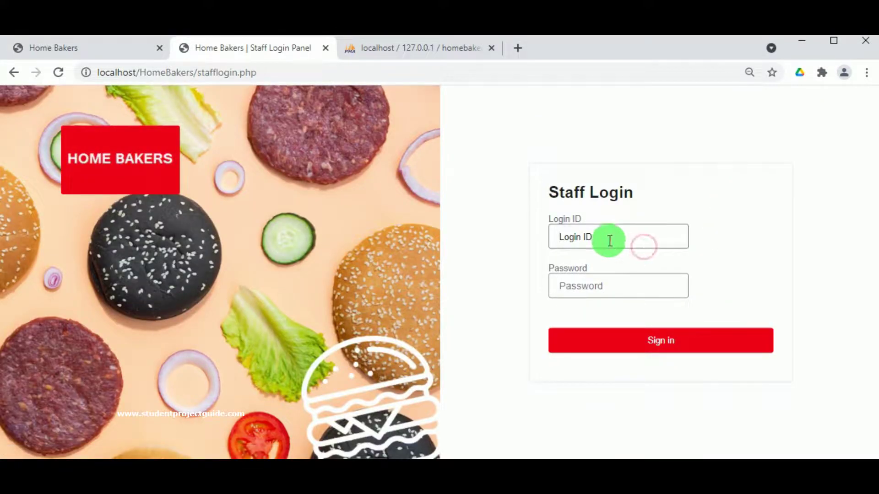
pyautogui.write('adm')
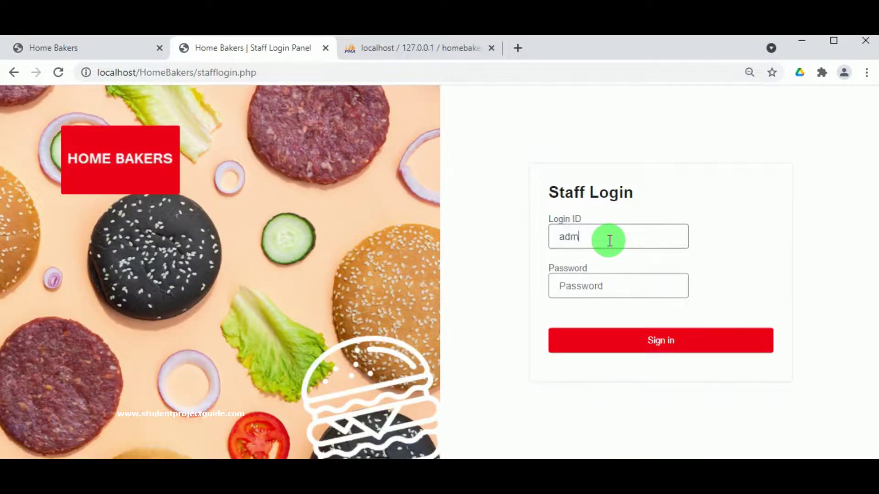
pyautogui.write('in')
pyautogui.click(612, 277)
pyautogui.write('admin')
pyautogui.click(652, 339)
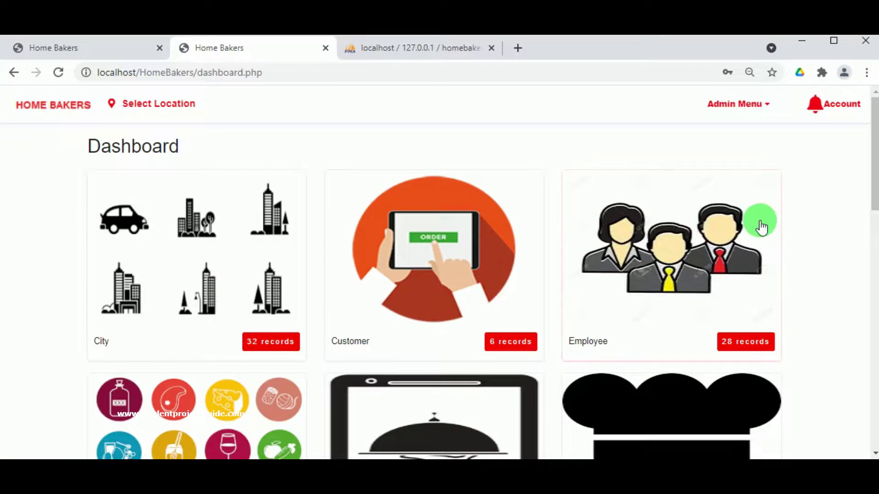
# - Open the admin Food Order Report and jump to its last page
pyautogui.click(714, 106)
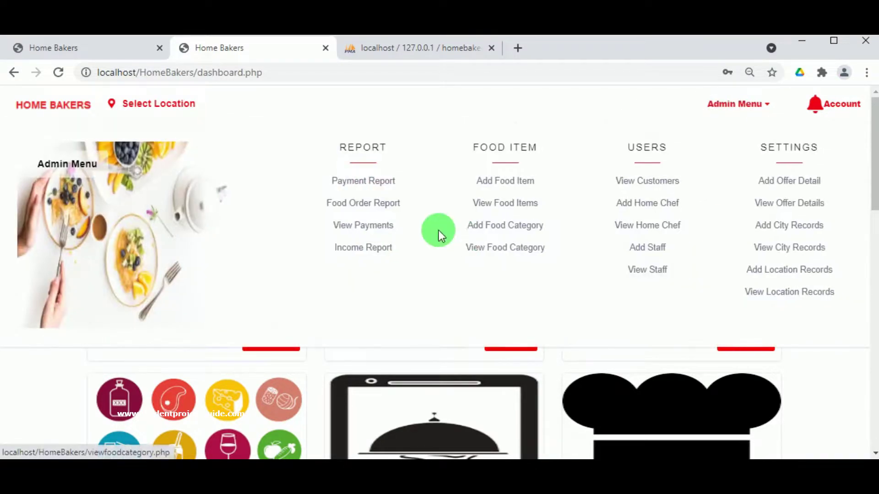
pyautogui.click(360, 203)
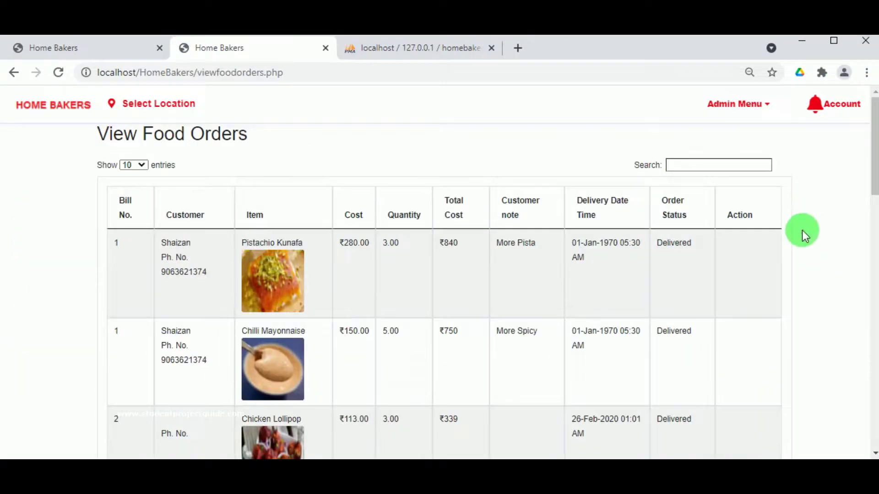
pyautogui.scroll(-15, 802, 230)
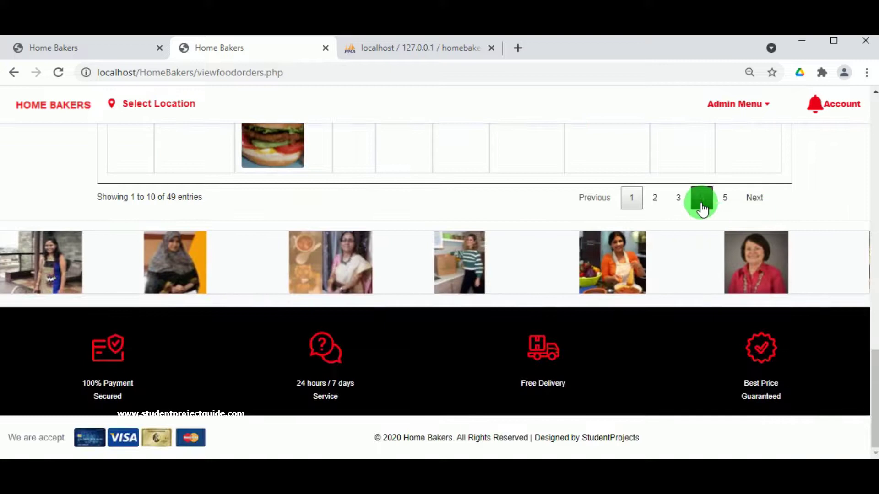
pyautogui.click(725, 198)
pyautogui.scroll(3, 602, 272)
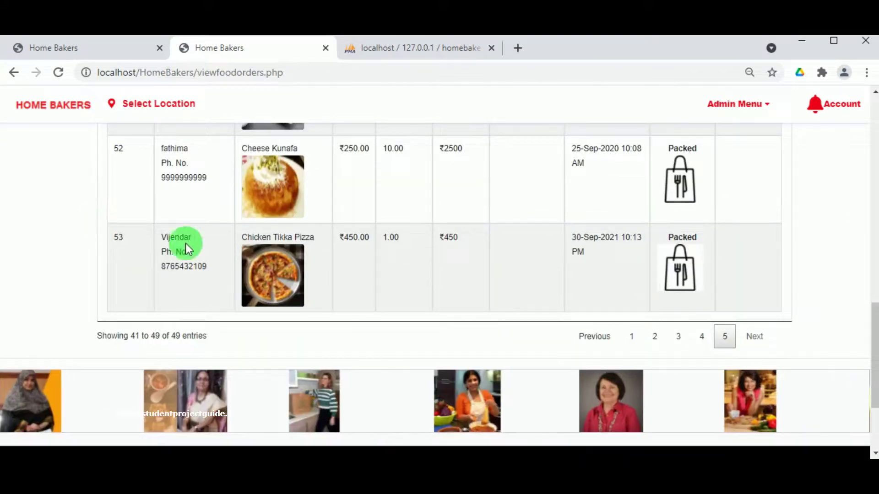
# - Show page 4 of View Payments, where bill 53 is still Packed
pyautogui.click(724, 105)
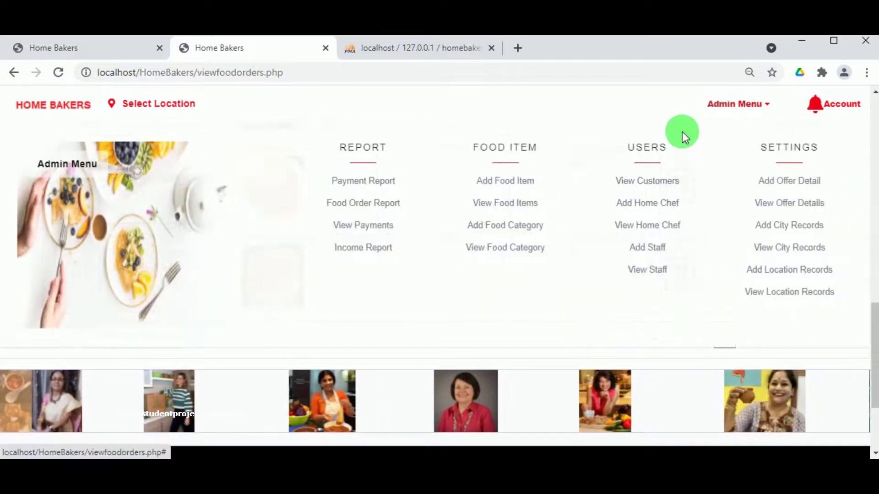
pyautogui.click(349, 225)
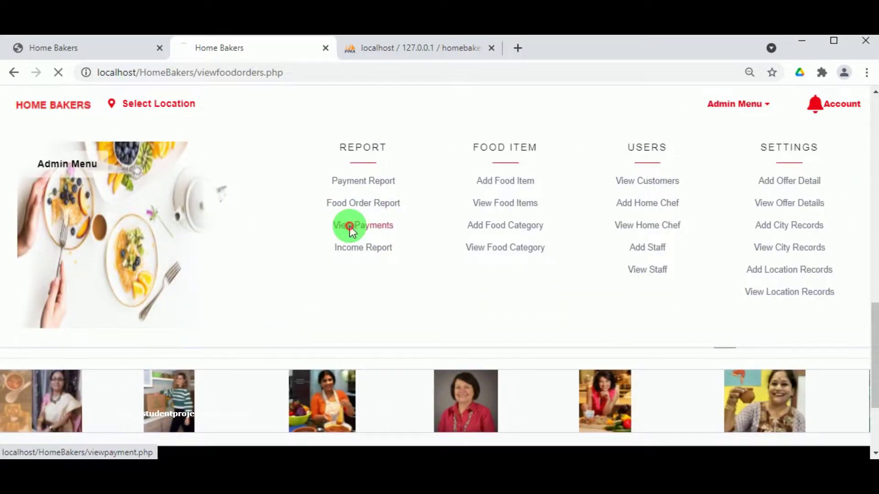
pyautogui.scroll(-10, 632, 318)
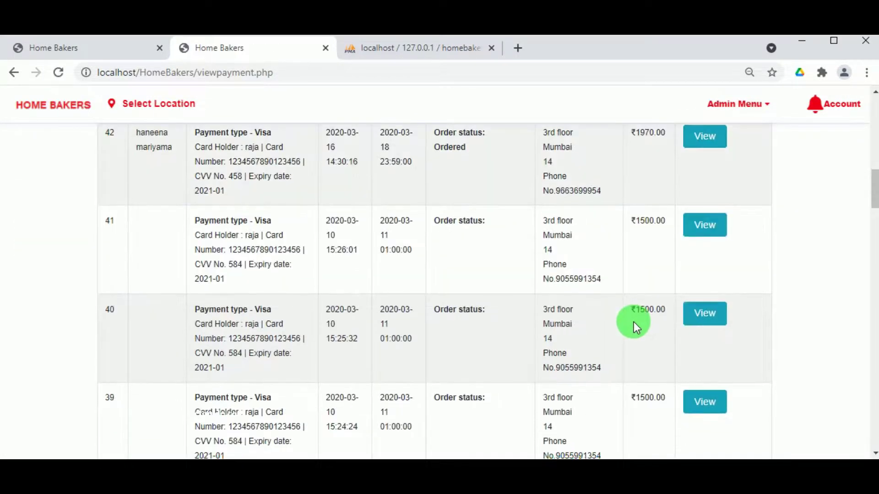
pyautogui.scroll(2, 632, 320)
pyautogui.click(725, 267)
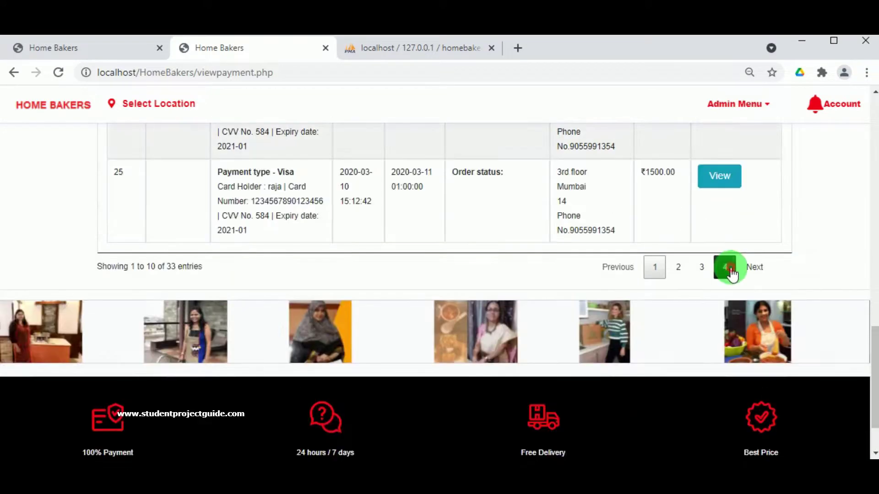
pyautogui.scroll(2, 669, 249)
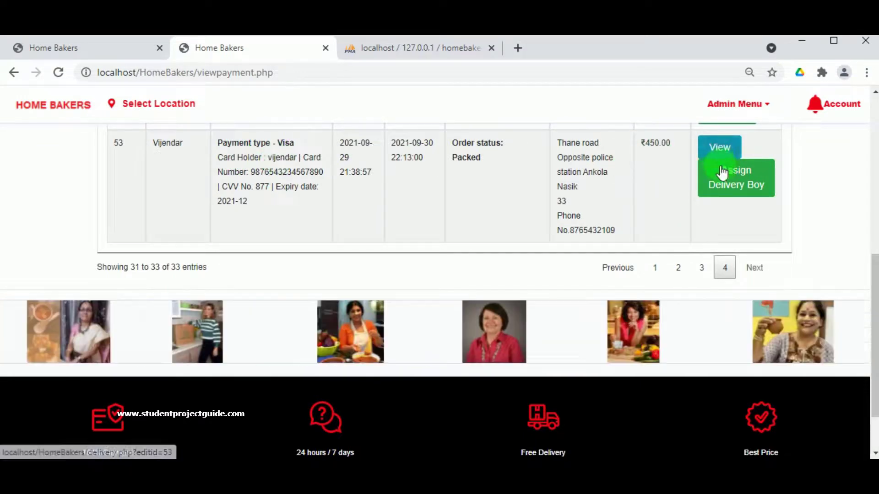
# - Assign Neeraj as the delivery person for bill 53 and dismiss the confirmation
pyautogui.click(737, 185)
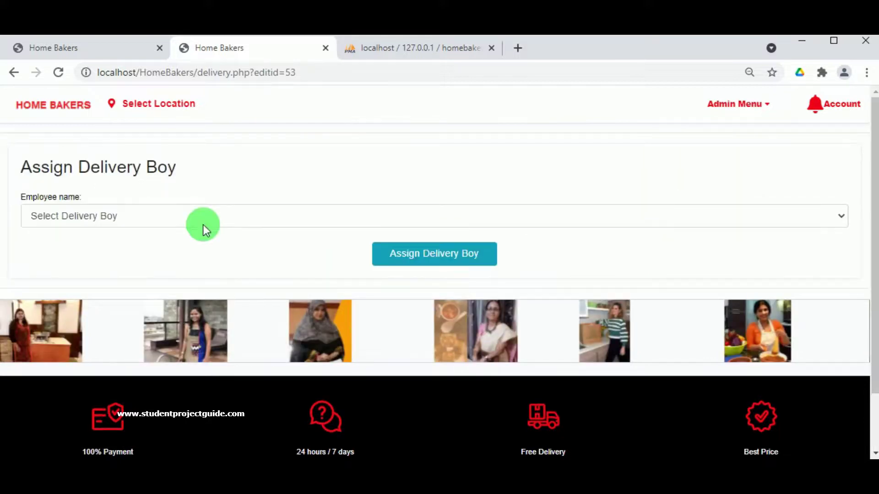
pyautogui.click(204, 221)
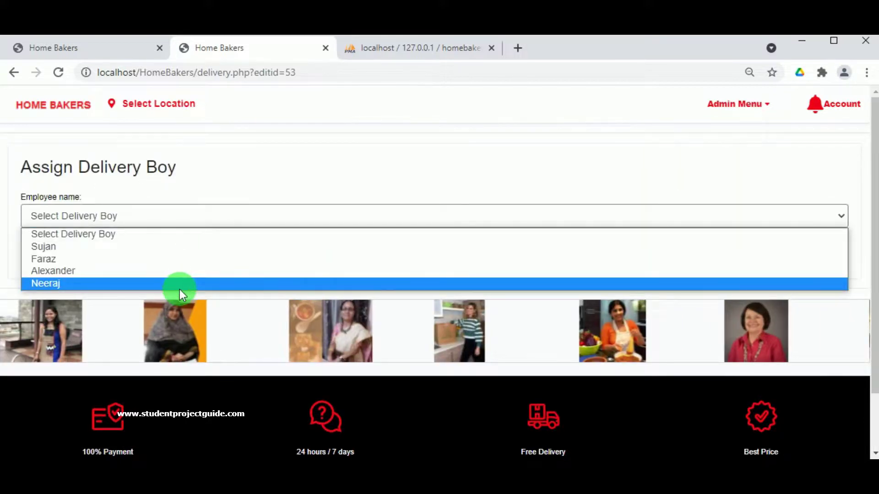
pyautogui.click(180, 289)
pyautogui.click(397, 252)
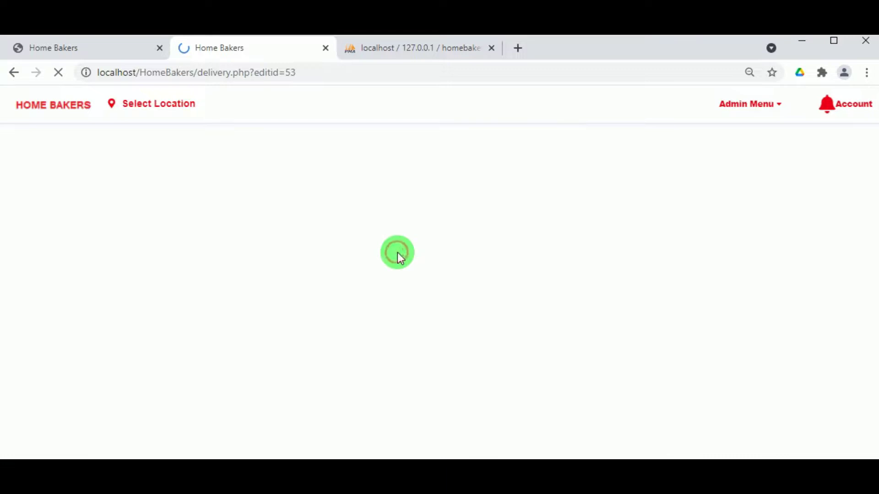
pyautogui.click(567, 156)
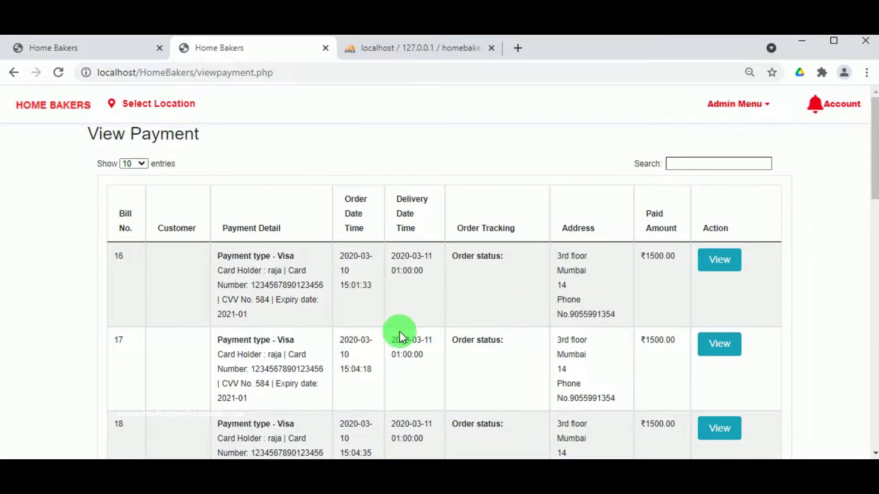
# - On payments page 4, mark bill 53 Delivered and acknowledge 'Item Delivered successfully'
pyautogui.scroll(-20, 350, 312)
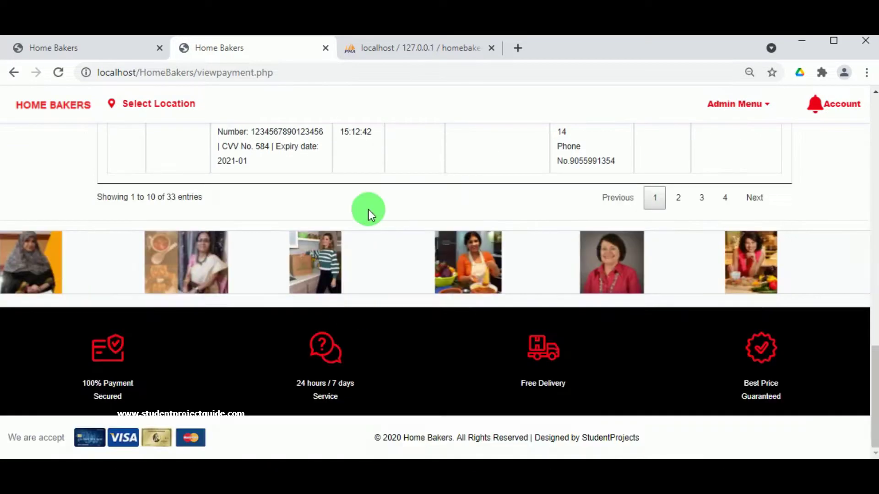
pyautogui.click(725, 197)
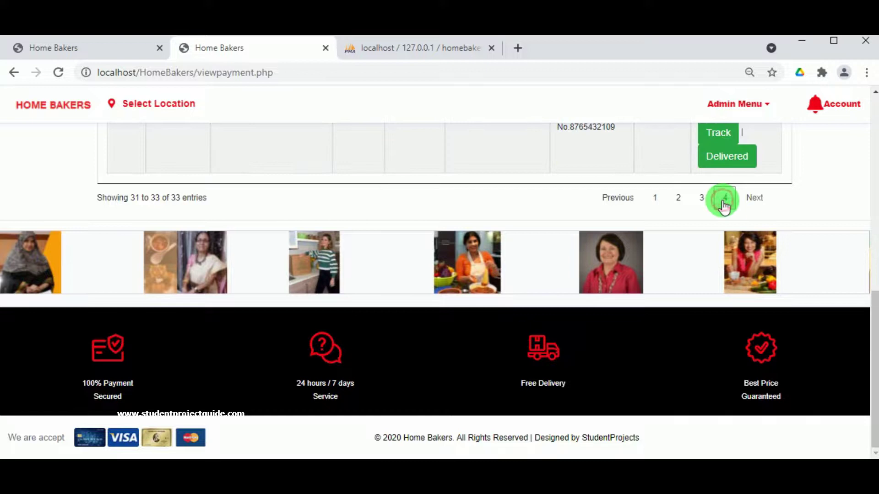
pyautogui.scroll(3, 722, 200)
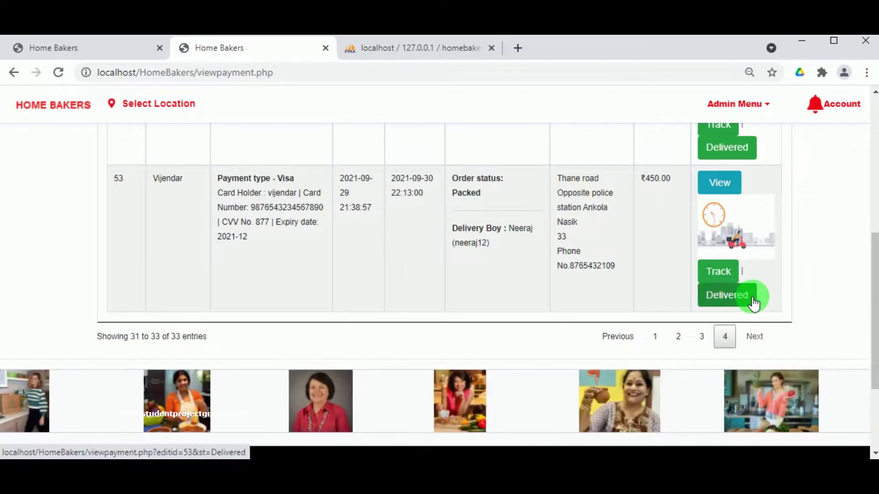
pyautogui.click(722, 297)
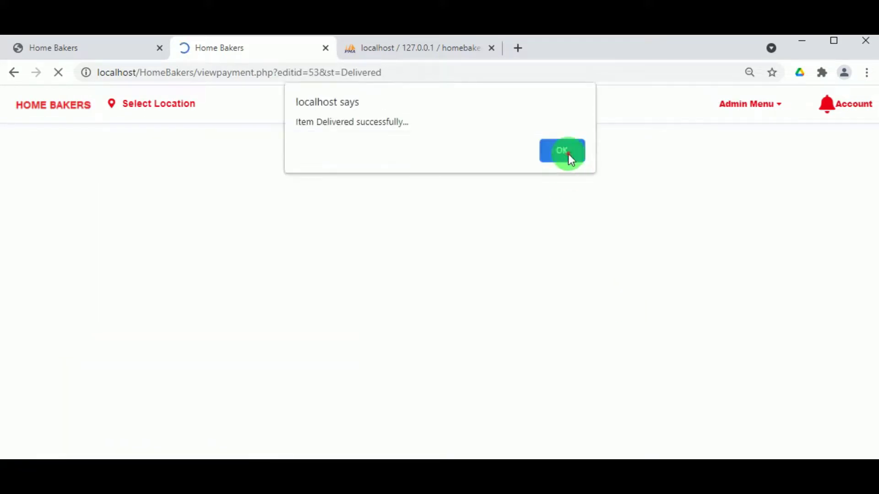
pyautogui.click(568, 154)
# - Browse the payments list to its last page, then return to the first page
pyautogui.scroll(-1, 505, 326)
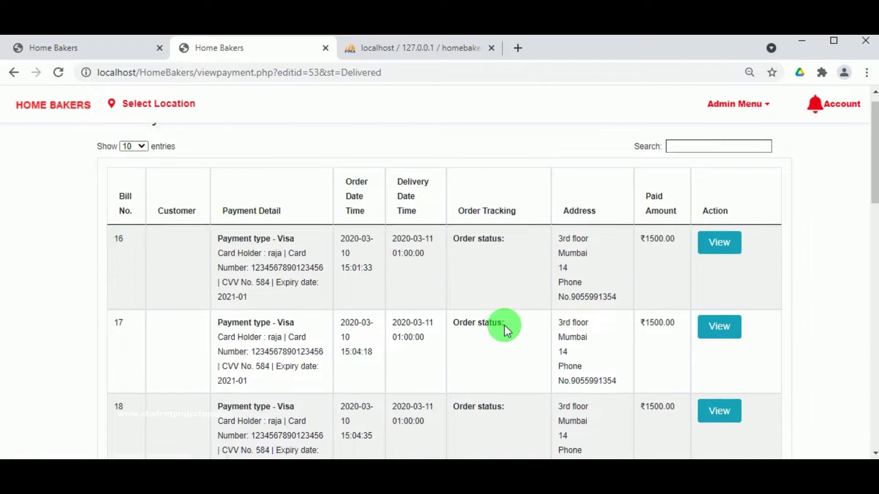
pyautogui.scroll(-15, 504, 325)
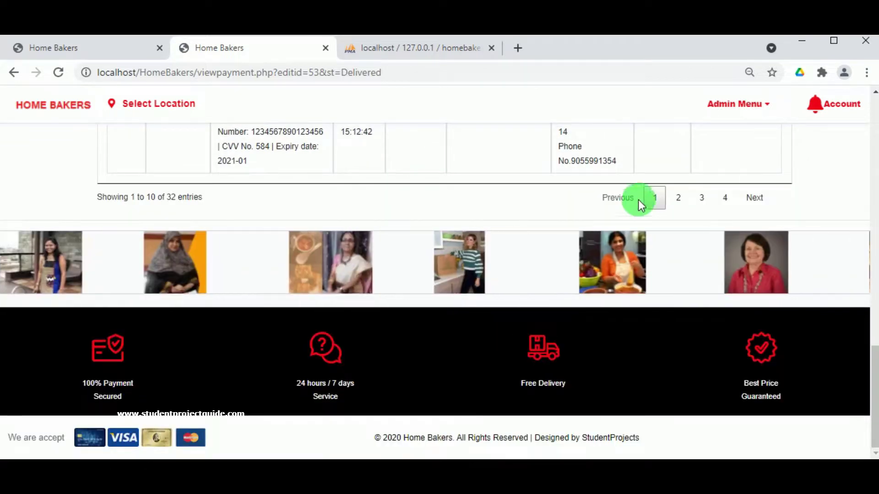
pyautogui.click(723, 208)
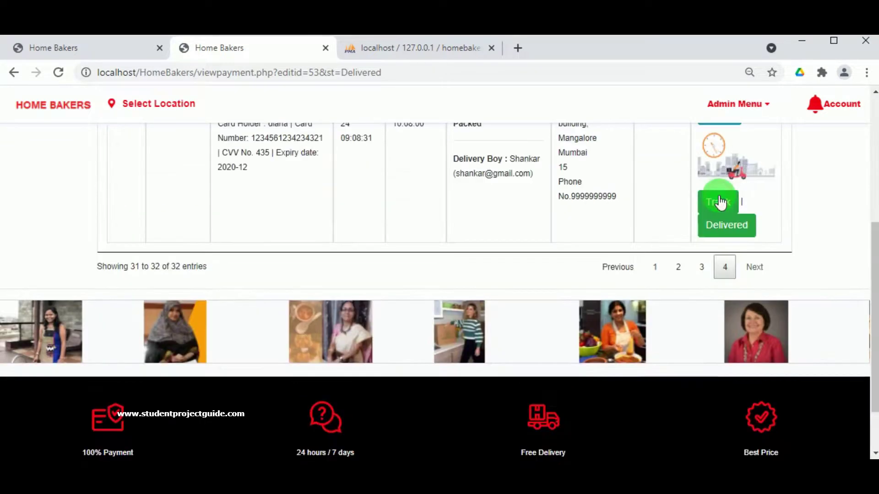
pyautogui.scroll(3, 664, 225)
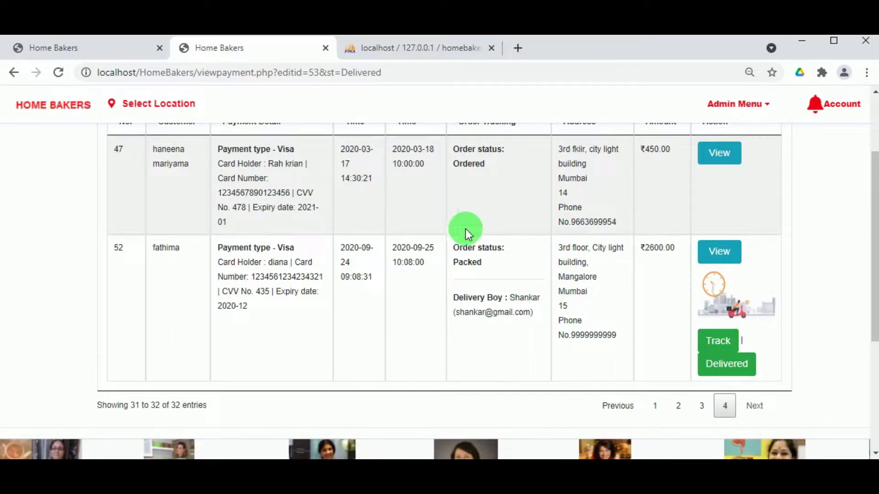
pyautogui.click(654, 406)
pyautogui.scroll(1, 662, 394)
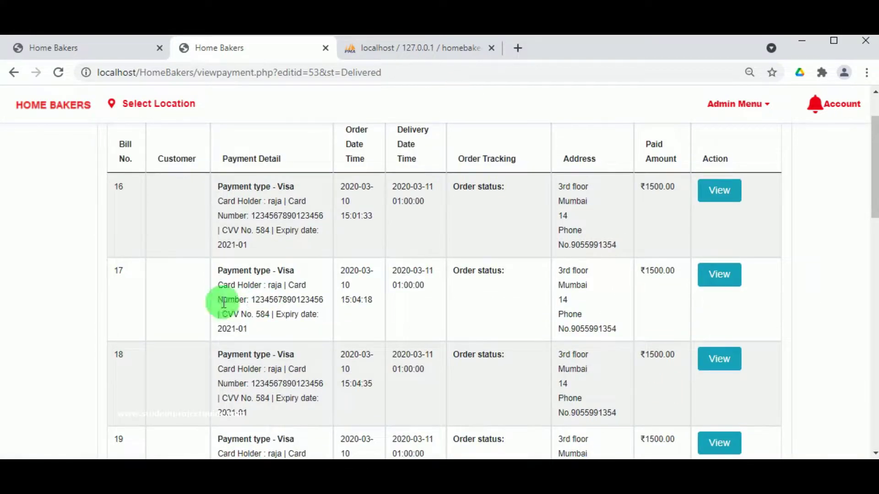
# - Open the Food Order Report's last page and check bill 53 reads Delivered
pyautogui.click(730, 105)
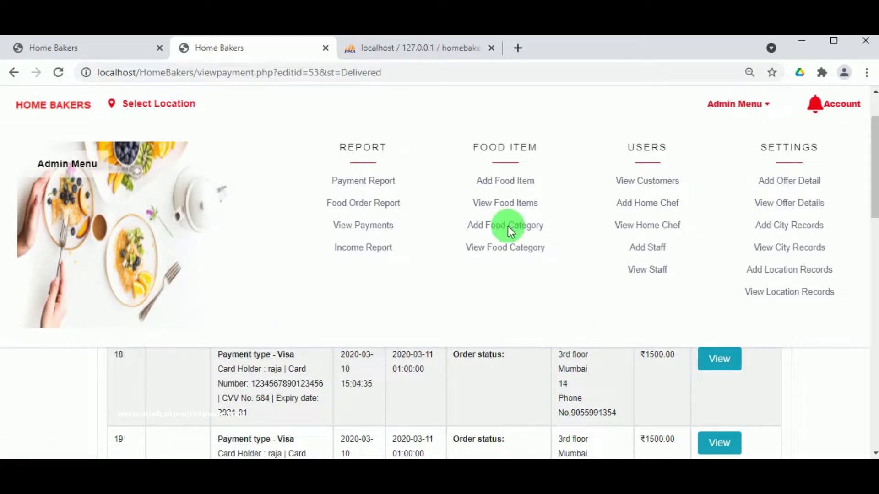
pyautogui.click(362, 202)
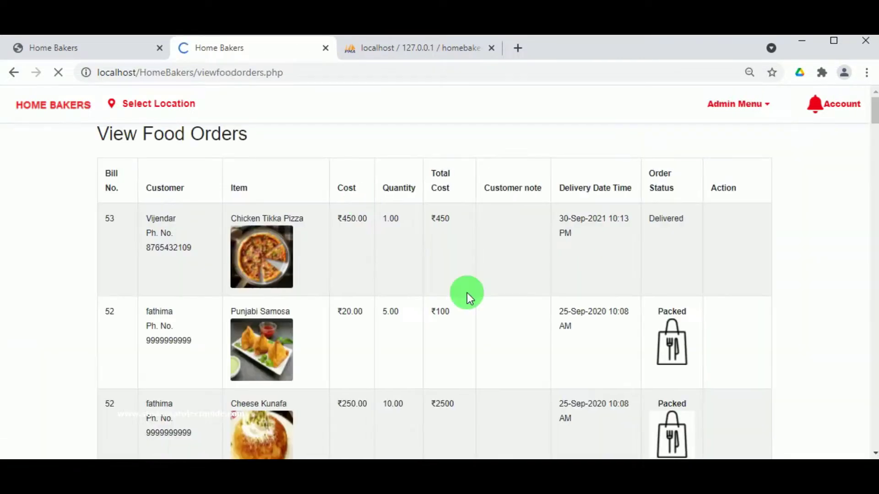
pyautogui.scroll(-20, 466, 293)
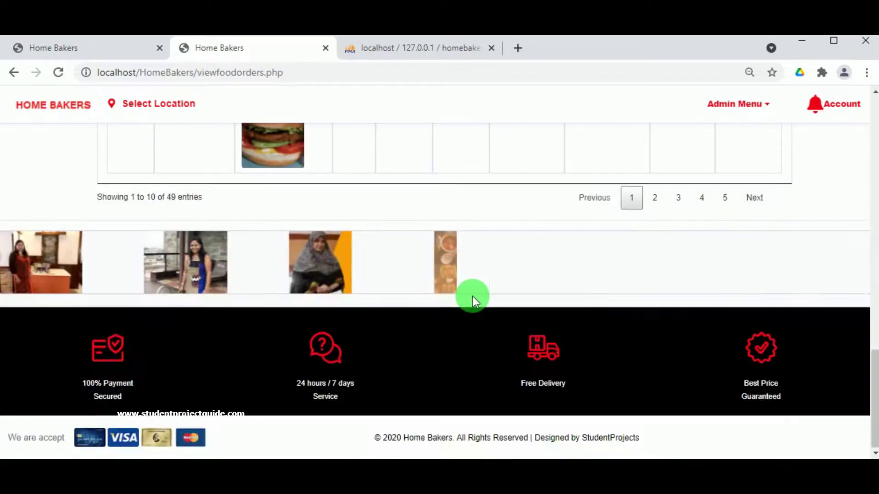
pyautogui.click(724, 197)
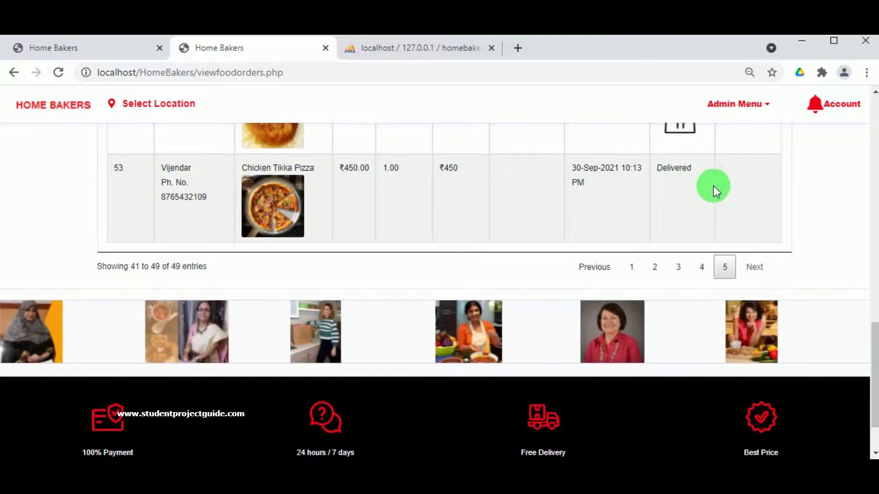
pyautogui.scroll(3, 710, 183)
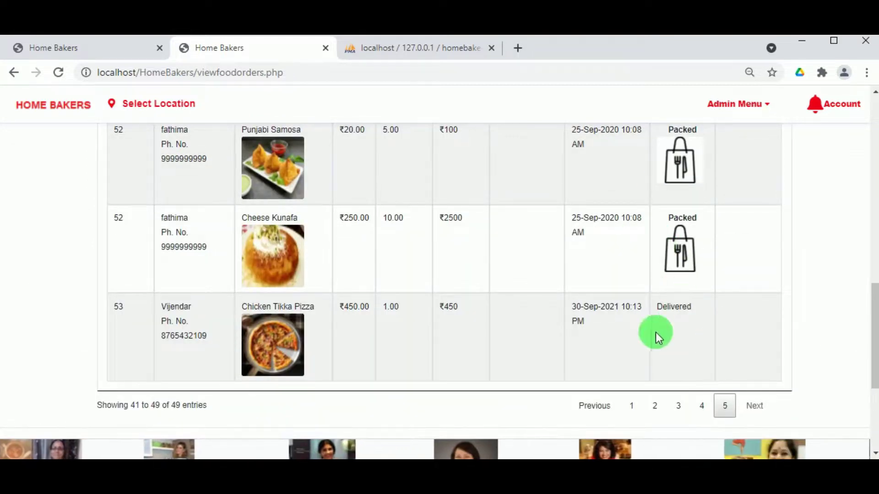
pyautogui.scroll(15, 713, 317)
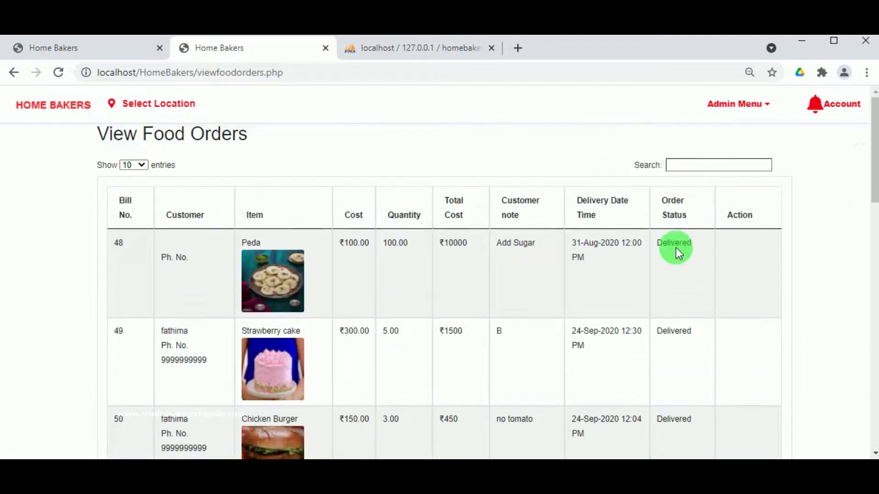
# - Open the admin Income (Earnings) Report and view its page 4 of entries
pyautogui.click(743, 102)
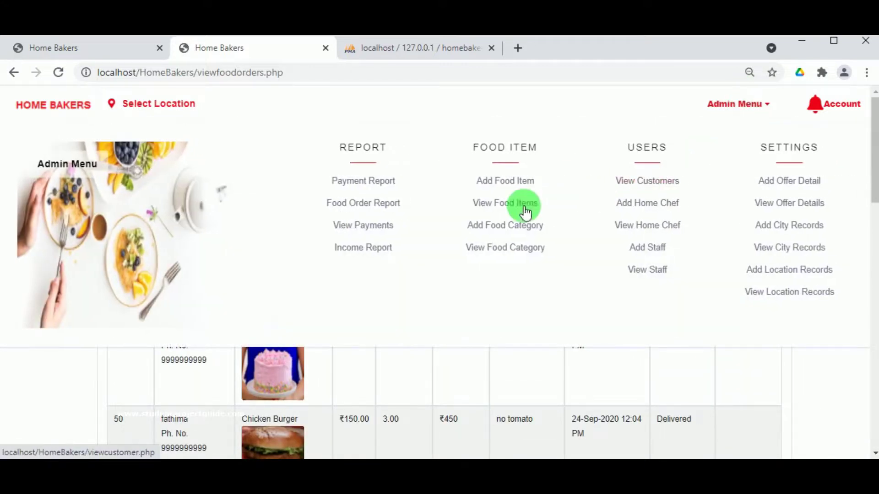
pyautogui.click(363, 252)
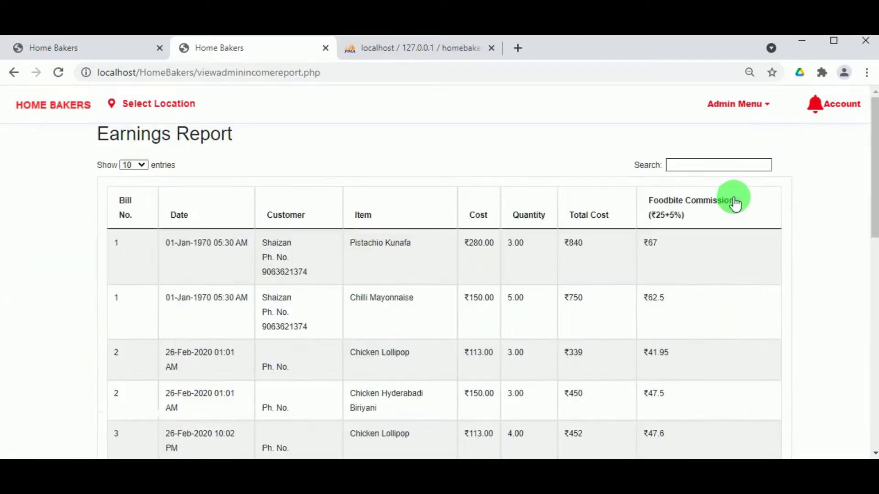
pyautogui.scroll(-6, 383, 320)
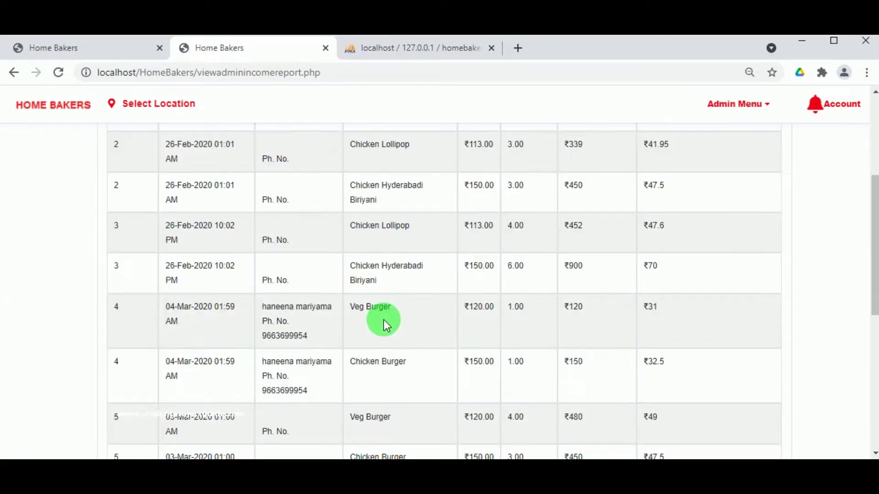
pyautogui.scroll(-6, 386, 321)
pyautogui.scroll(5, 402, 294)
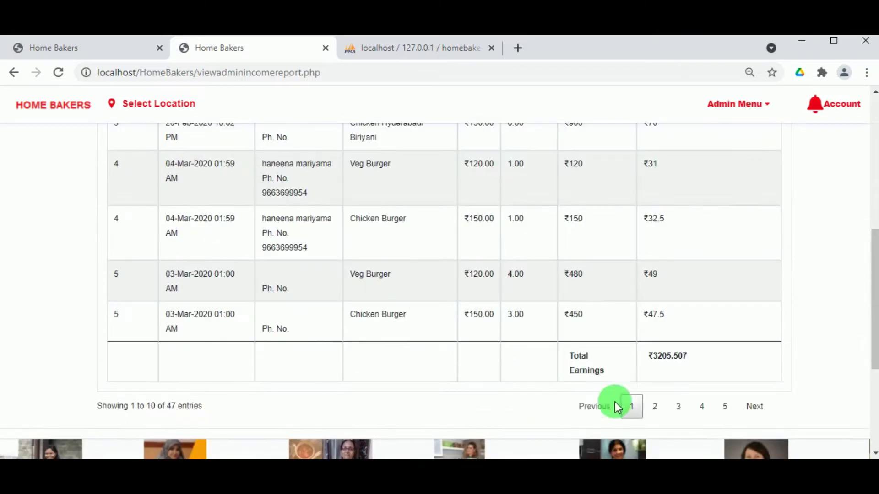
pyautogui.click(700, 408)
pyautogui.scroll(8, 528, 353)
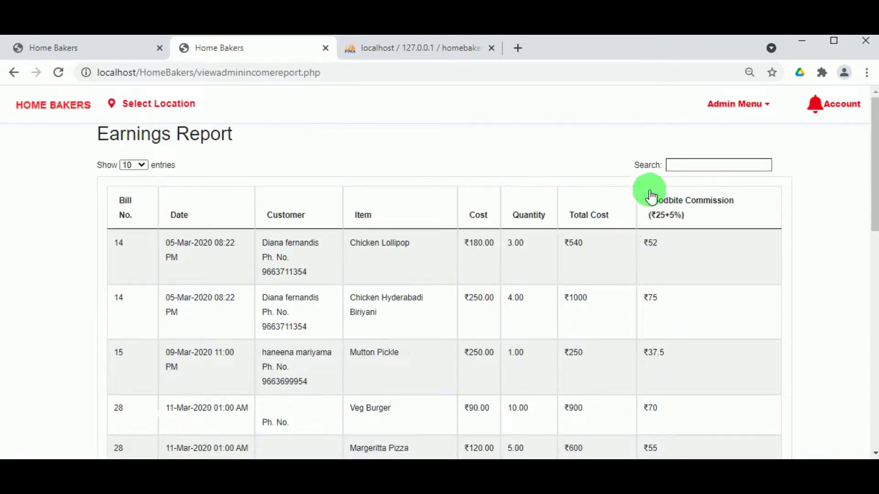
pyautogui.click(728, 110)
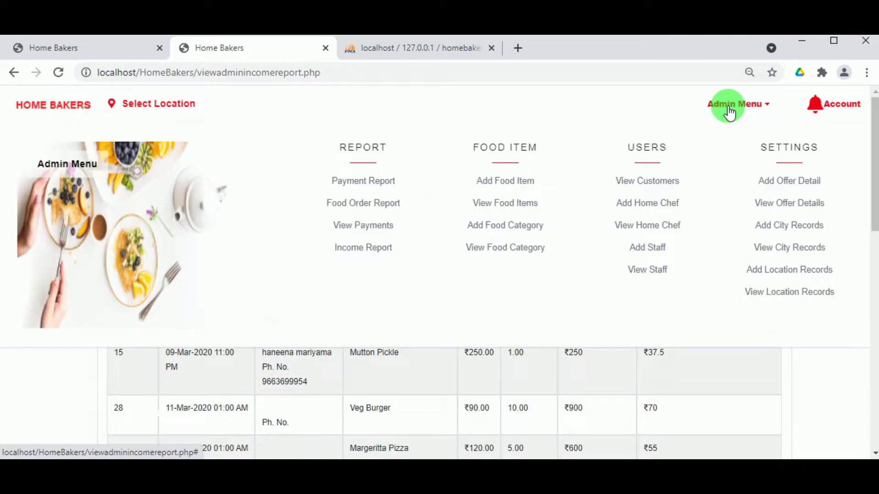
# - Open the admin Payment Report and browse to page 5
pyautogui.click(366, 184)
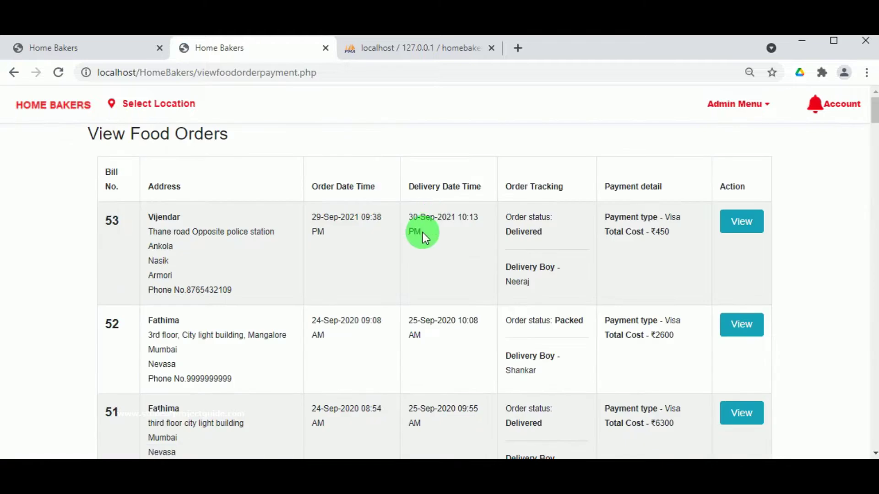
pyautogui.scroll(-15, 339, 261)
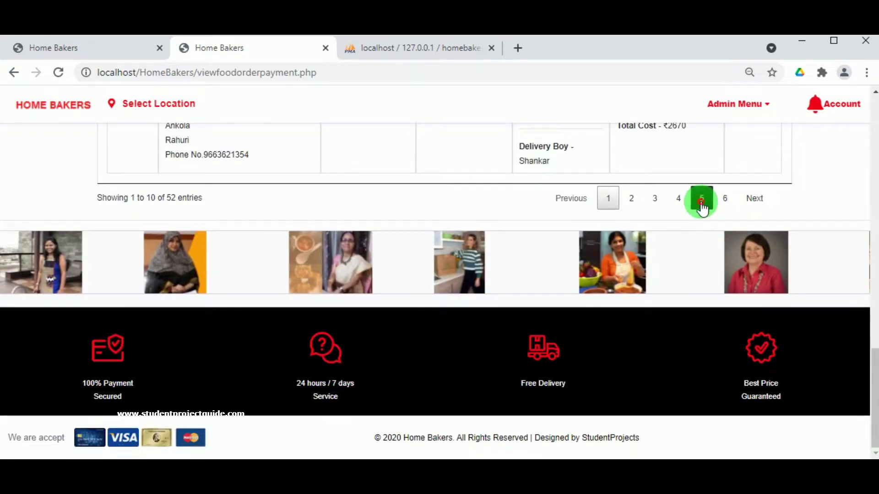
pyautogui.click(701, 198)
pyautogui.scroll(12, 701, 204)
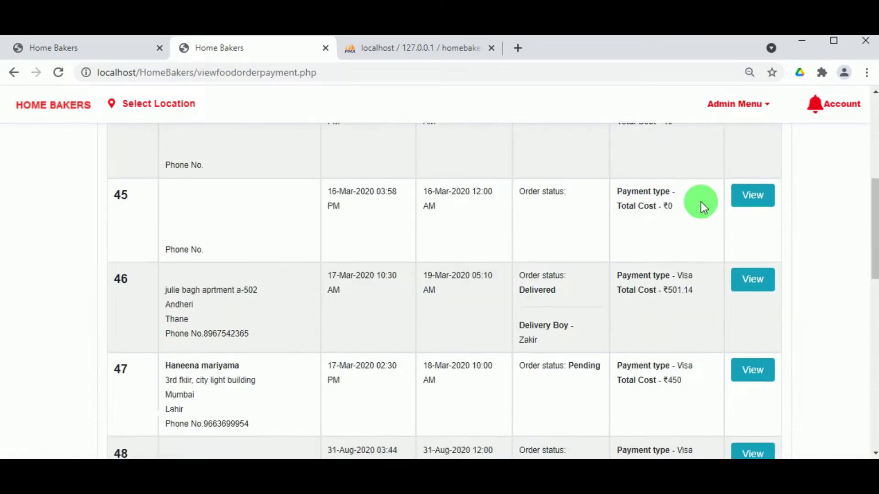
pyautogui.click(737, 104)
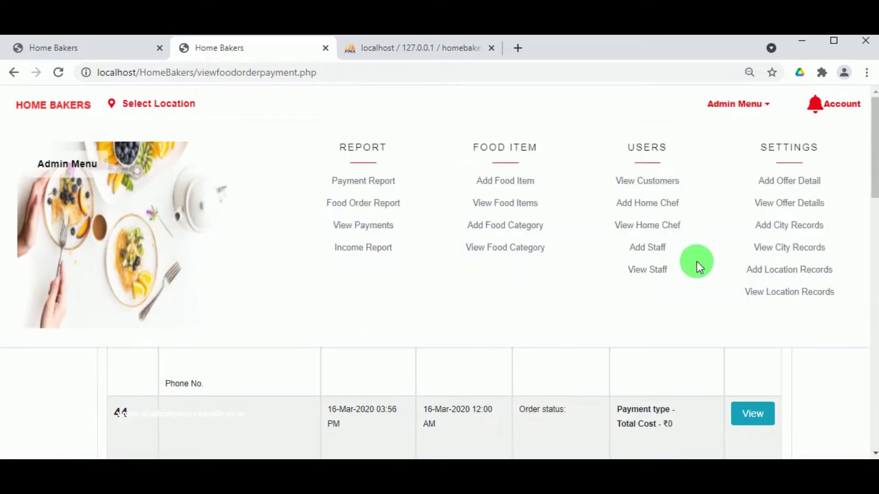
pyautogui.click(630, 436)
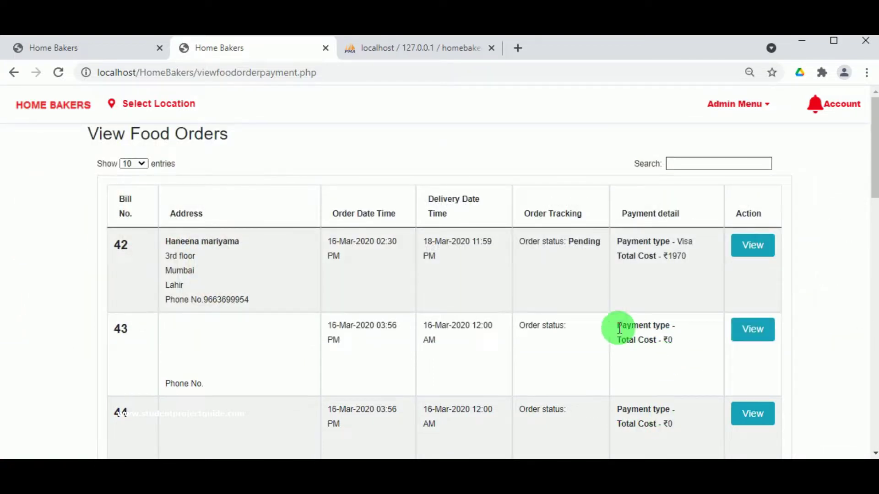
# - Search 'vij' to filter the report to bill 53 and view its receipt
pyautogui.click(673, 163)
pyautogui.write('v')
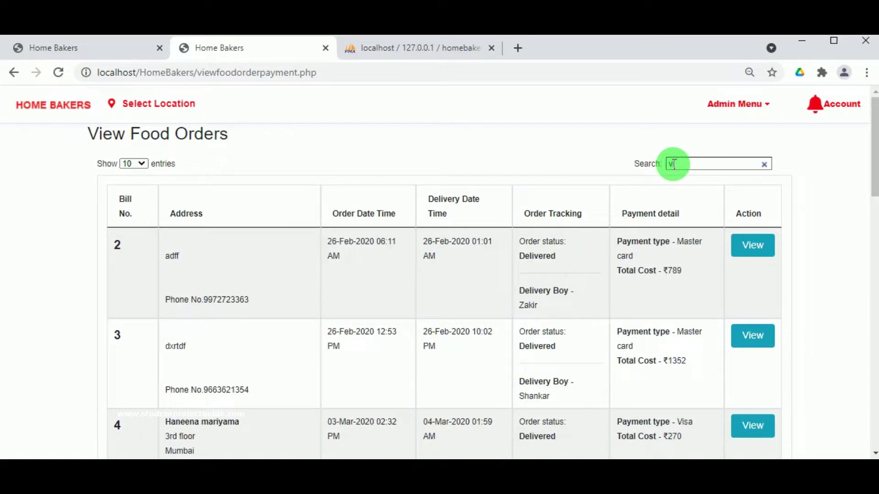
pyautogui.write('ij')
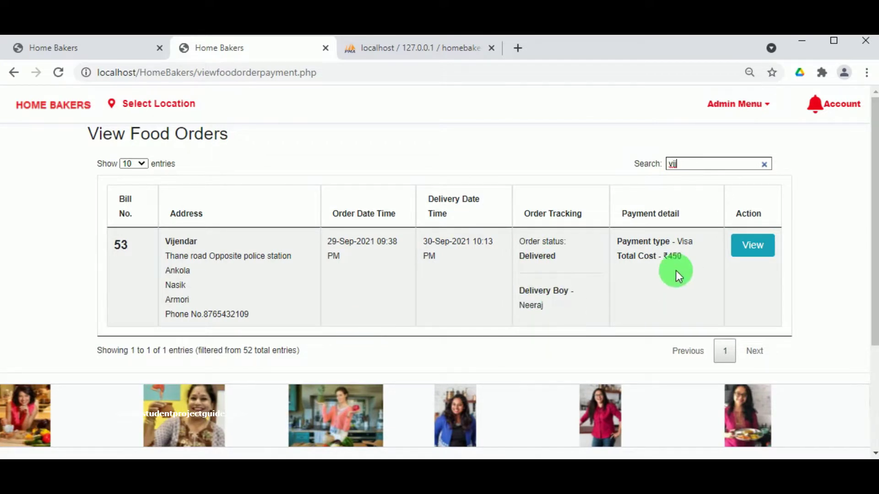
pyautogui.click(762, 249)
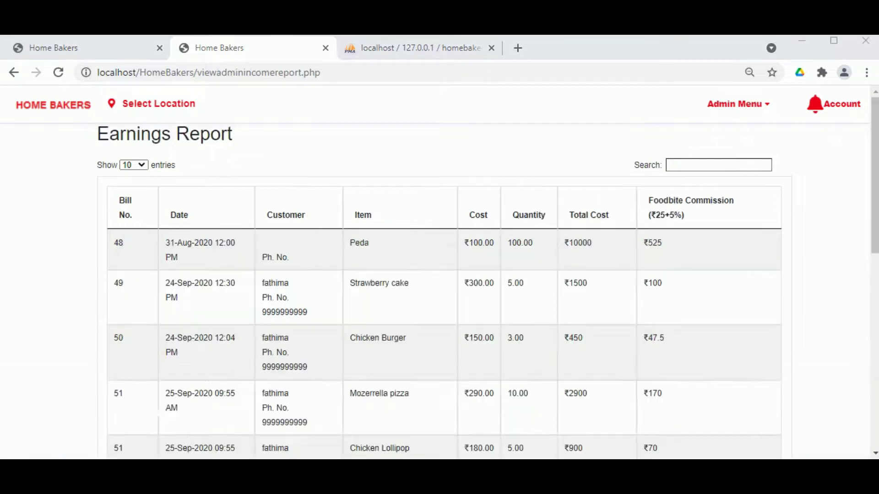
# - Reload the Earnings Report's last page and check bill 53: ₹450 Chicken Tikka Pizza, ₹47.5 commission
pyautogui.click(740, 103)
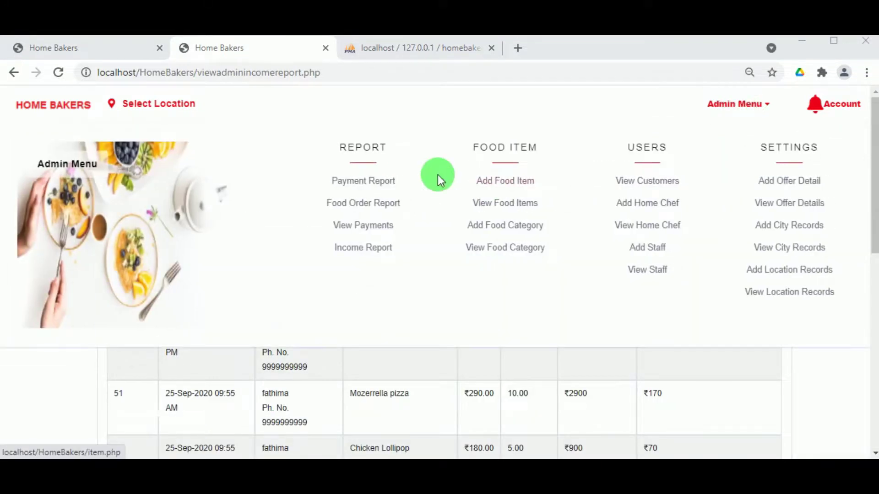
pyautogui.click(361, 256)
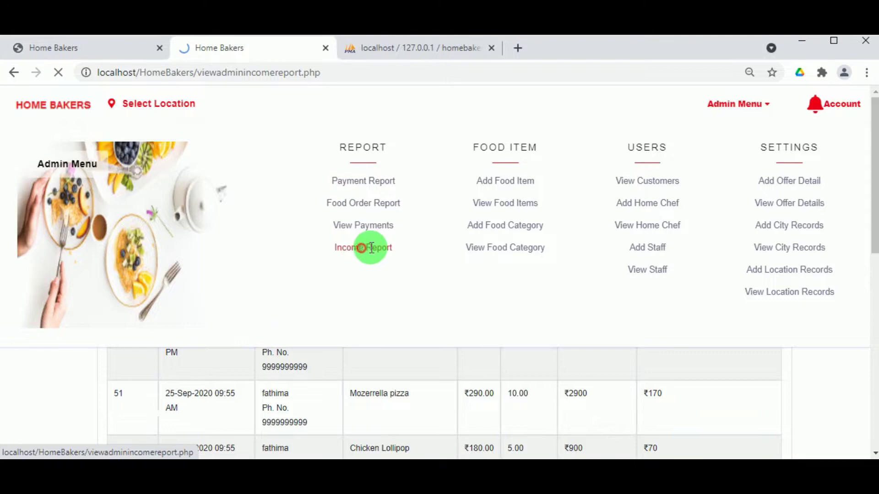
pyautogui.scroll(-15, 562, 244)
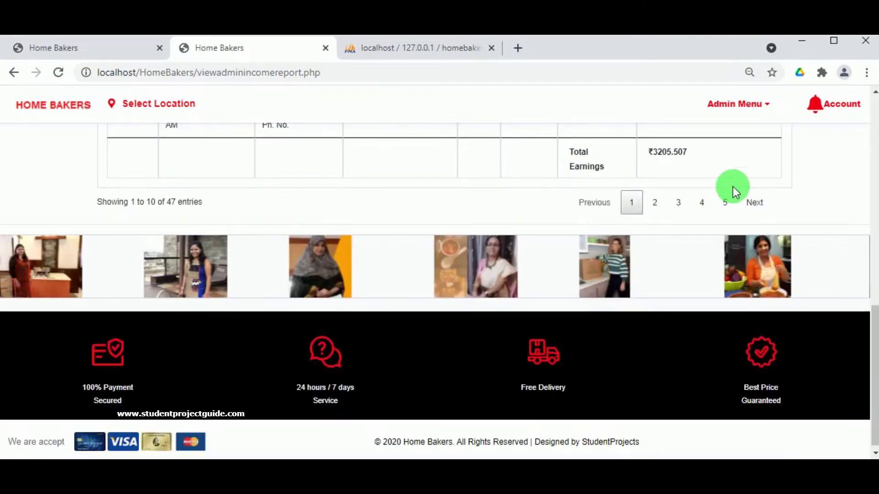
pyautogui.click(725, 202)
pyautogui.scroll(2, 726, 201)
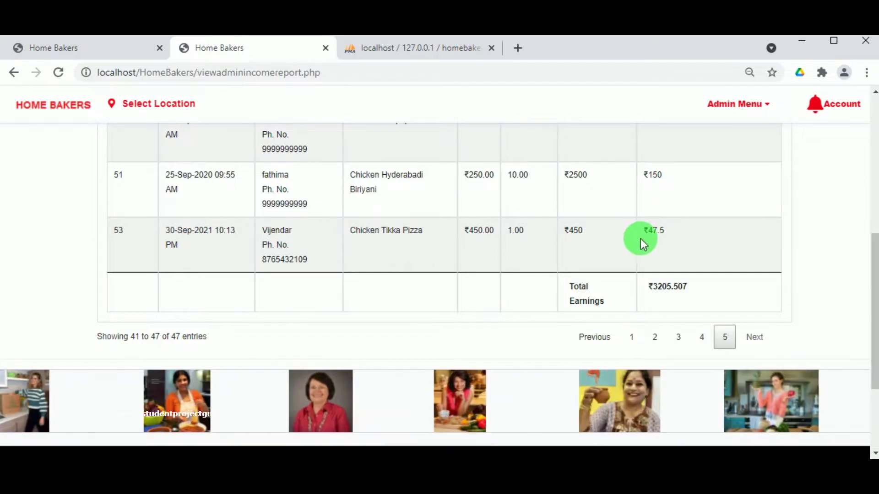
pyautogui.scroll(10, 641, 238)
pyautogui.click(840, 101)
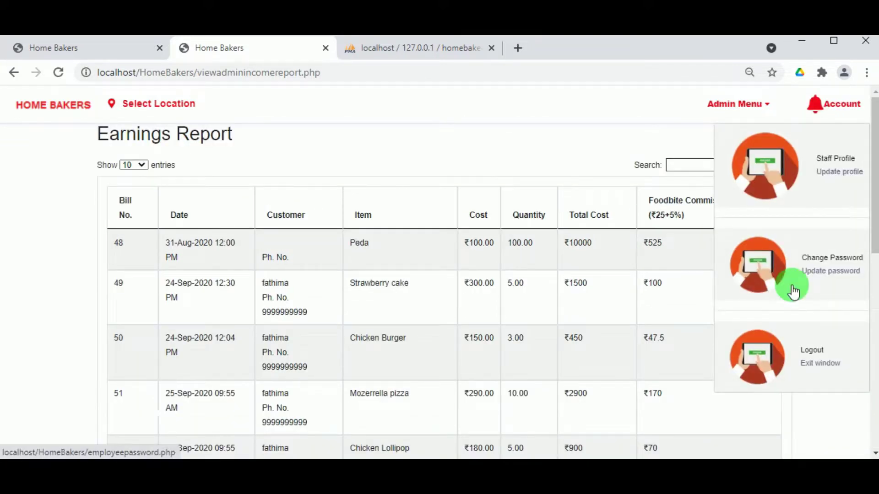
# - Log the admin out and go to the customer login page
pyautogui.click(812, 355)
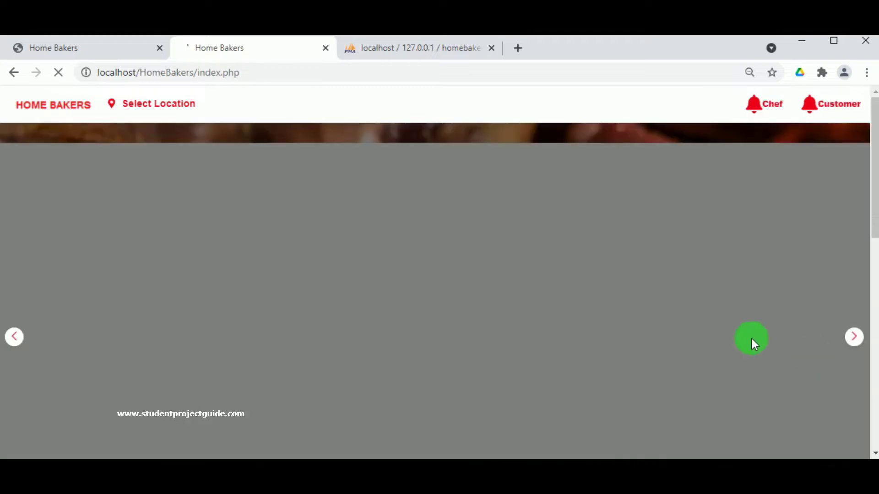
pyautogui.click(822, 113)
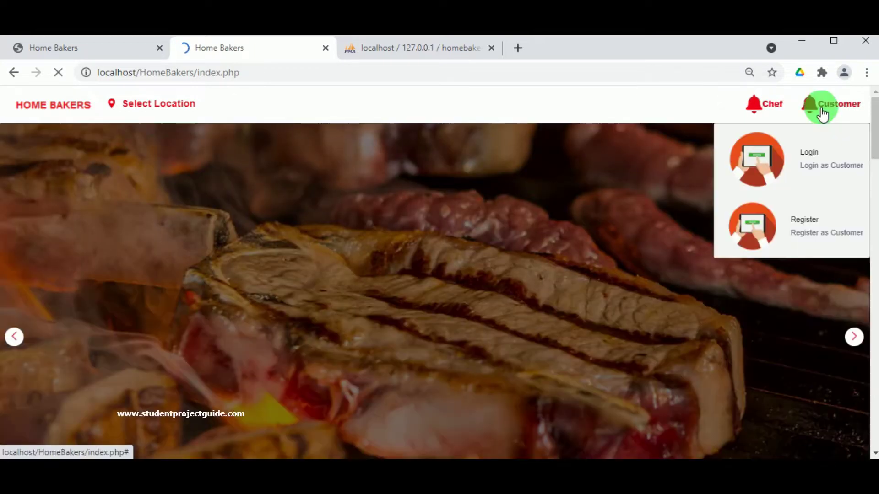
pyautogui.click(811, 151)
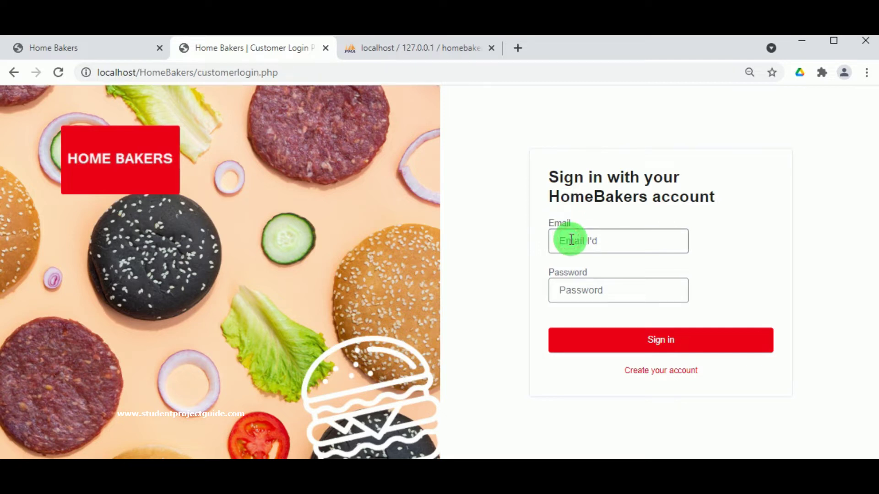
# - Sign in with the customer's email and password and open the previous order's receipt
pyautogui.click(573, 238)
pyautogui.write('vije')
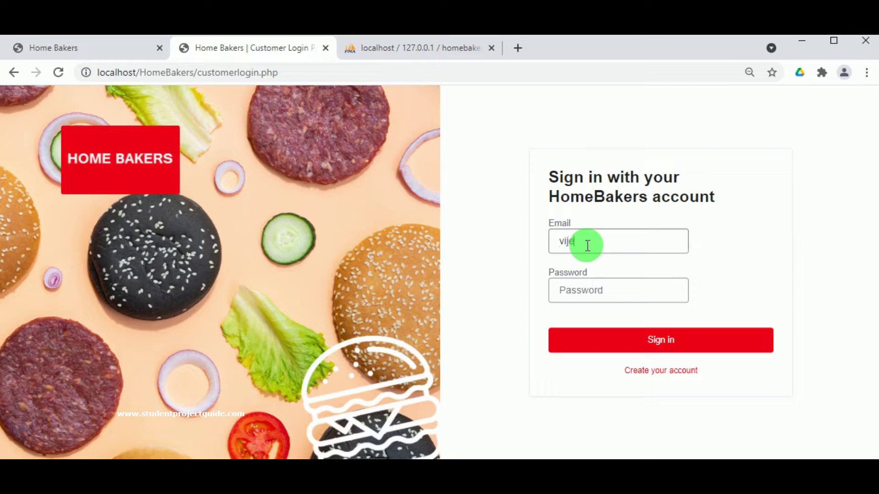
pyautogui.write('ndar')
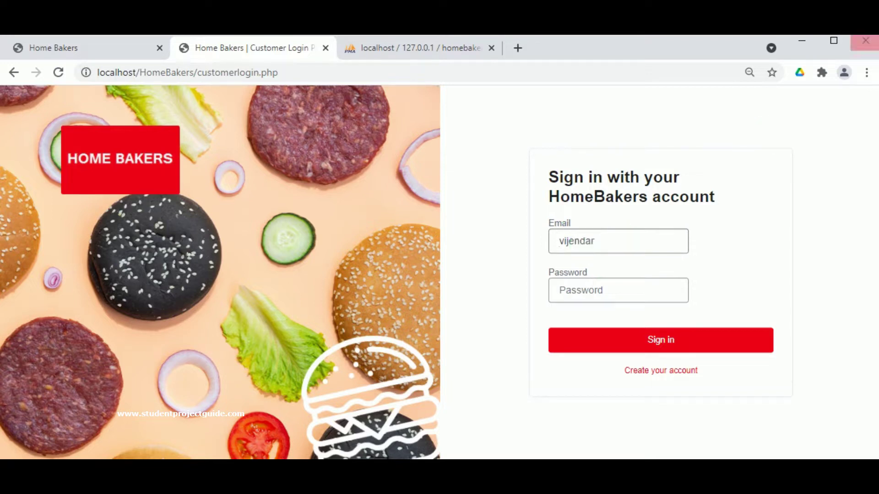
pyautogui.moveTo(620, 246); pyautogui.dragTo(554, 251)
pyautogui.hotkey('ctrl', 'v')
pyautogui.doubleClick(597, 240)
pyautogui.click(590, 287)
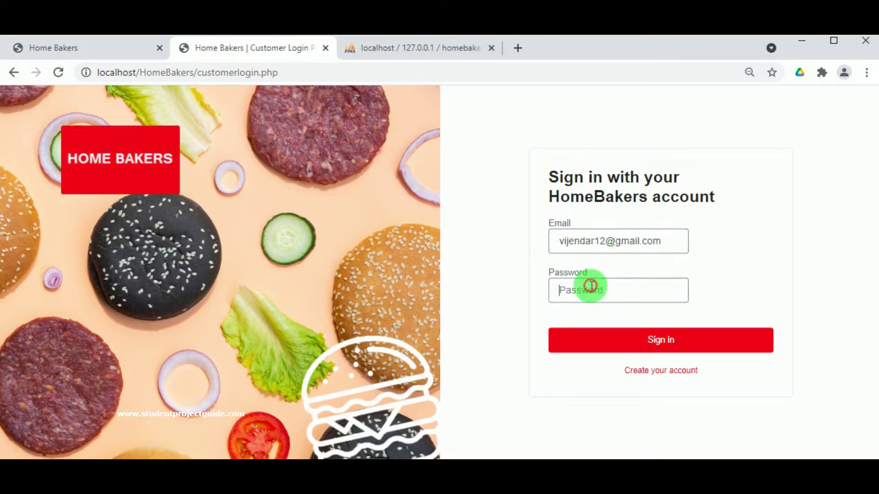
pyautogui.hotkey('ctrl', 'v')
pyautogui.click(624, 338)
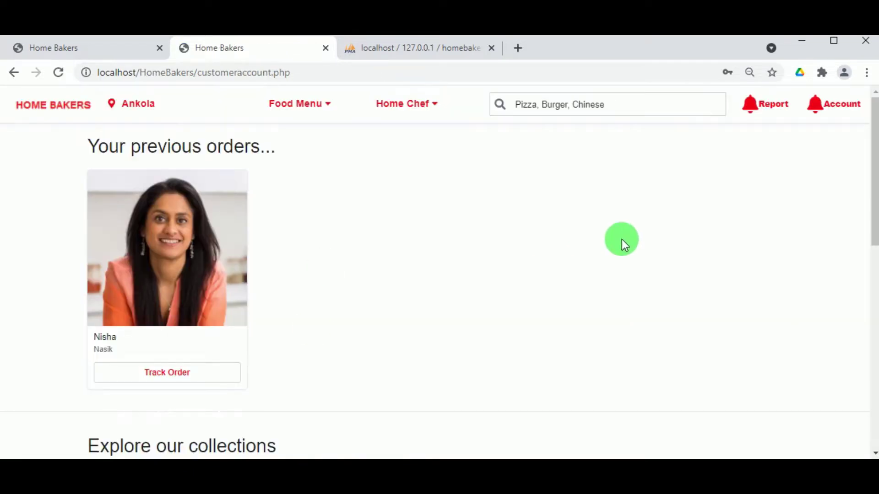
pyautogui.click(173, 369)
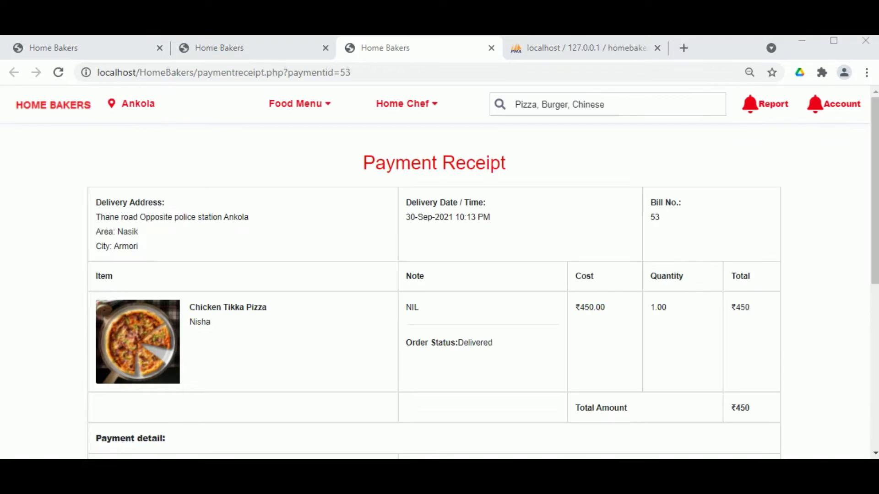
# - Review bill 53's receipt and the customer's Order Report, then switch to the home chef's incognito window
pyautogui.scroll(-2, 361, 306)
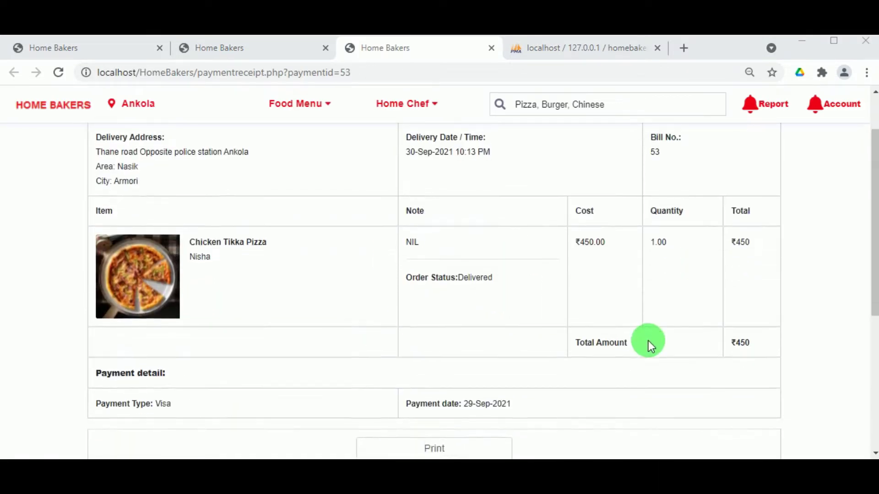
pyautogui.scroll(2, 713, 191)
pyautogui.click(751, 103)
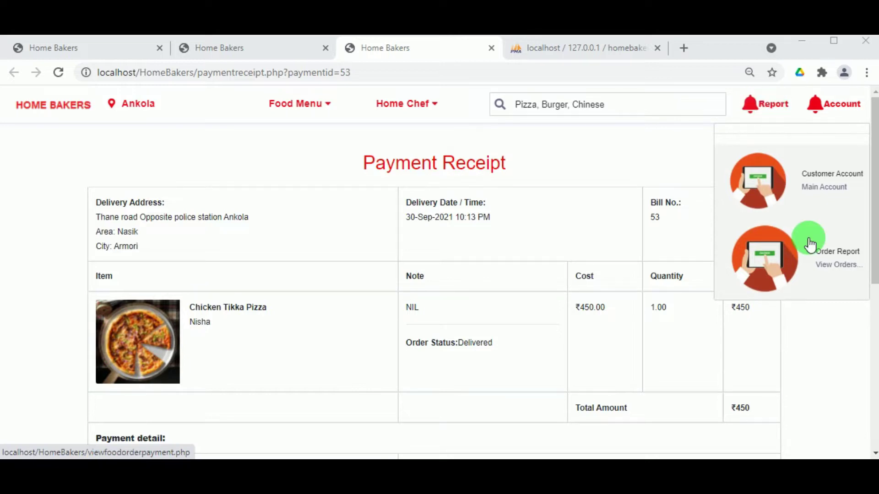
pyautogui.click(821, 261)
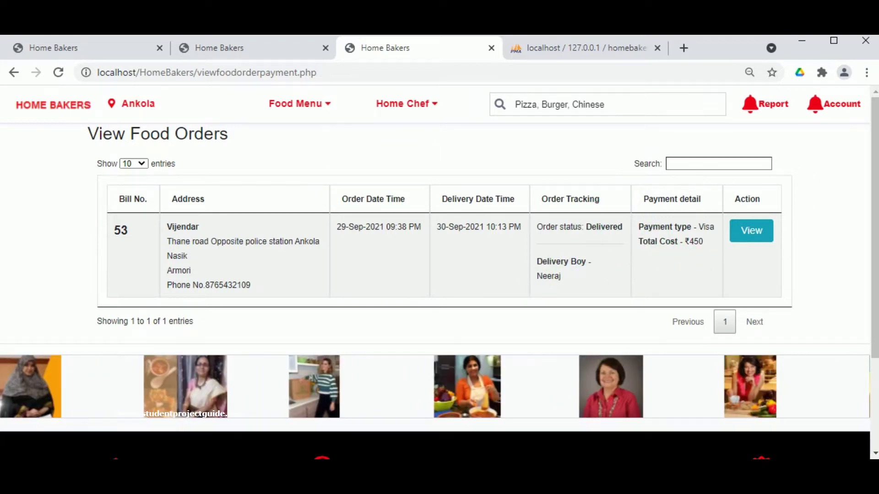
pyautogui.moveTo(375, 469)
pyautogui.click(449, 446)
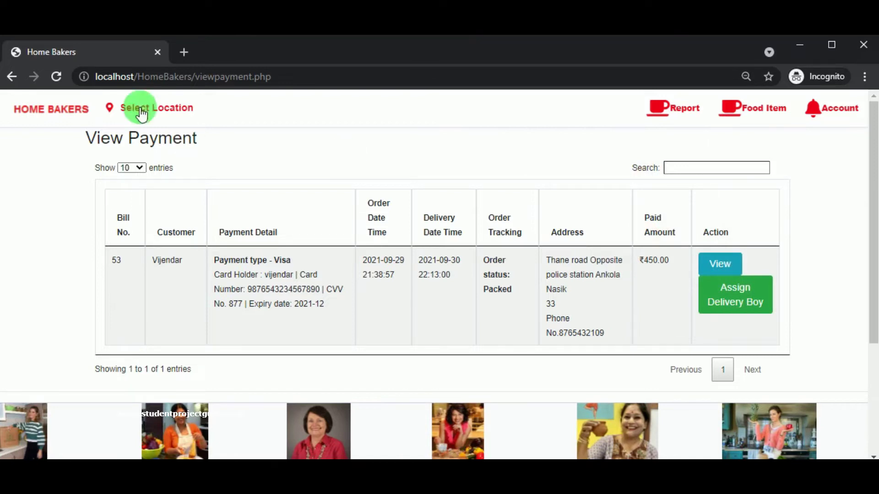
# - Refresh and review the home chef's food orders and payments, showing bill 53 Delivered
pyautogui.click(56, 77)
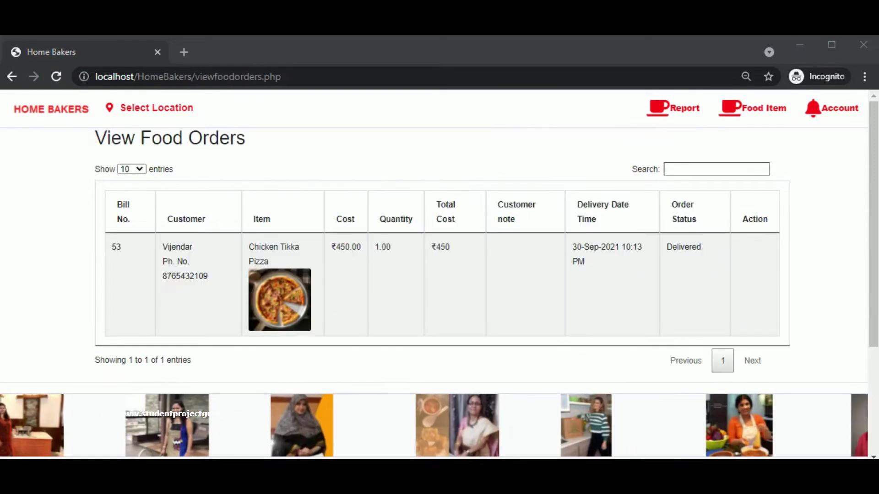
pyautogui.click(544, 102)
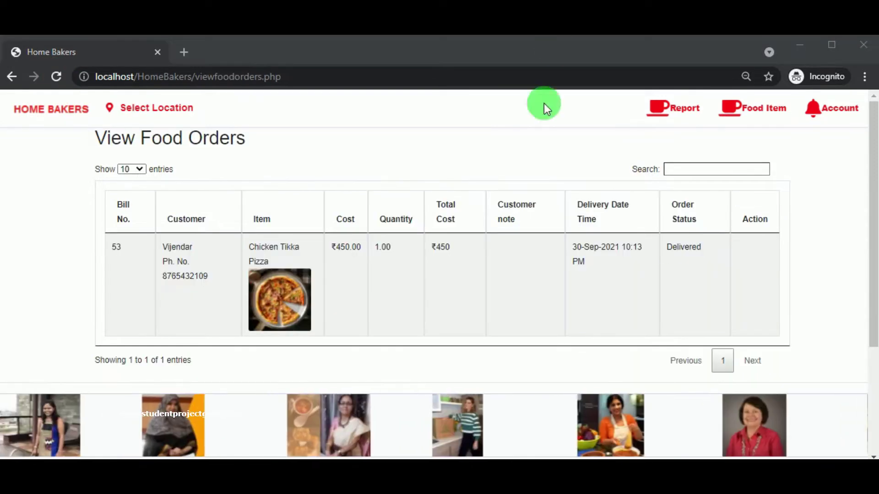
pyautogui.click(663, 108)
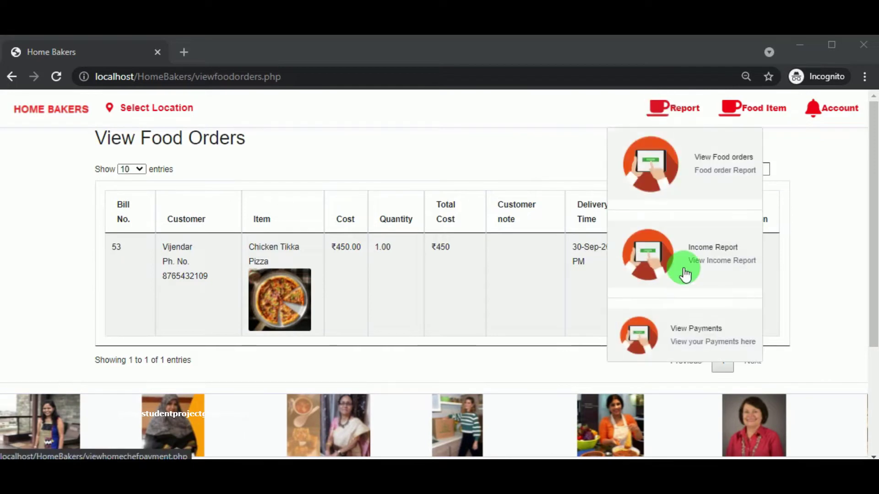
pyautogui.click(691, 323)
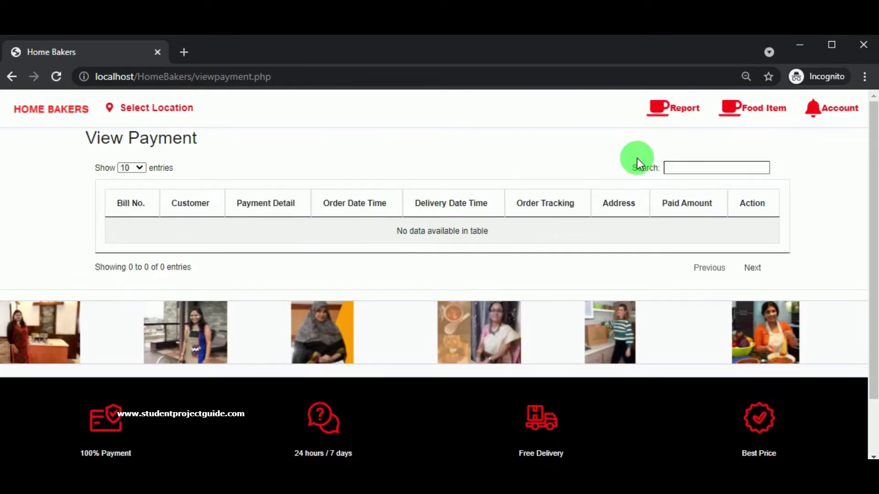
# - Check the home chef's Income Report showing ₹402.5 earned, then log out
pyautogui.click(682, 110)
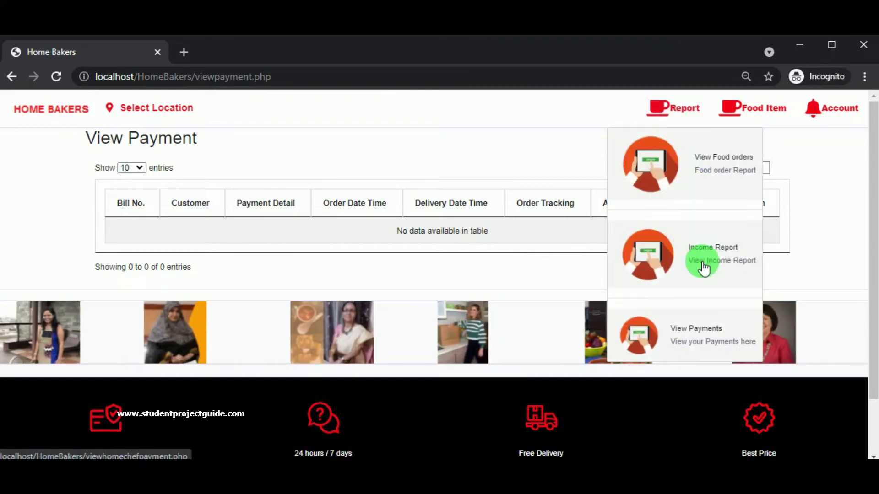
pyautogui.click(694, 256)
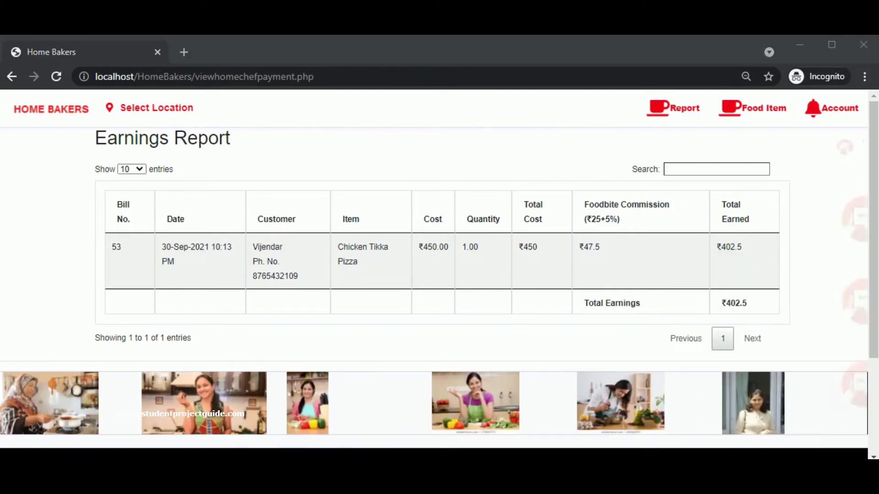
pyautogui.moveTo(811, 109)
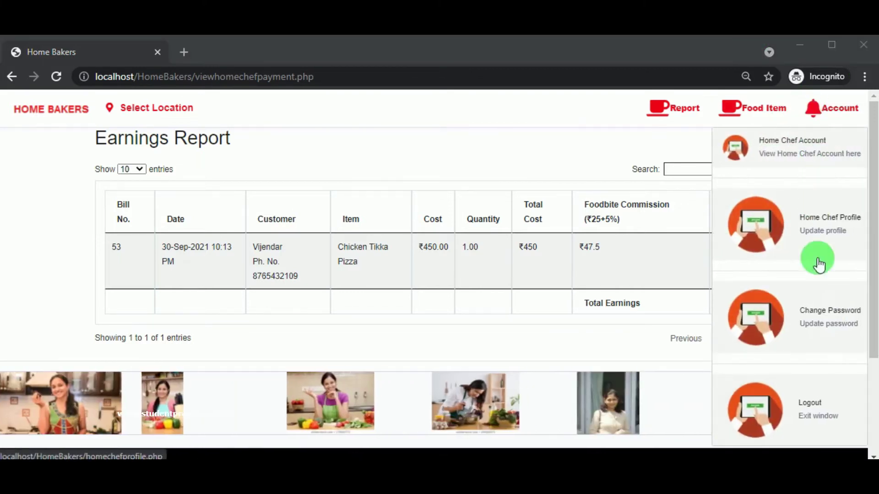
pyautogui.click(807, 412)
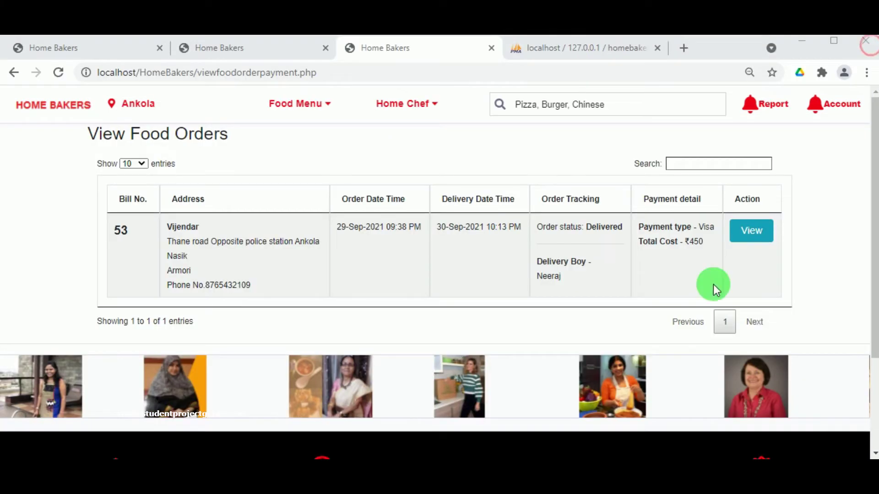
# - From the customer's order list window, sign out via the Account menu's Logout option
pyautogui.click(748, 218)
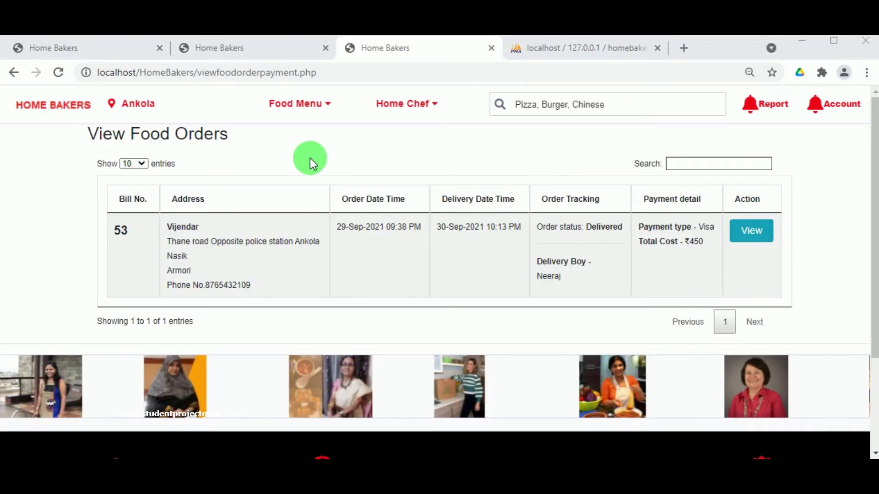
pyautogui.click(842, 105)
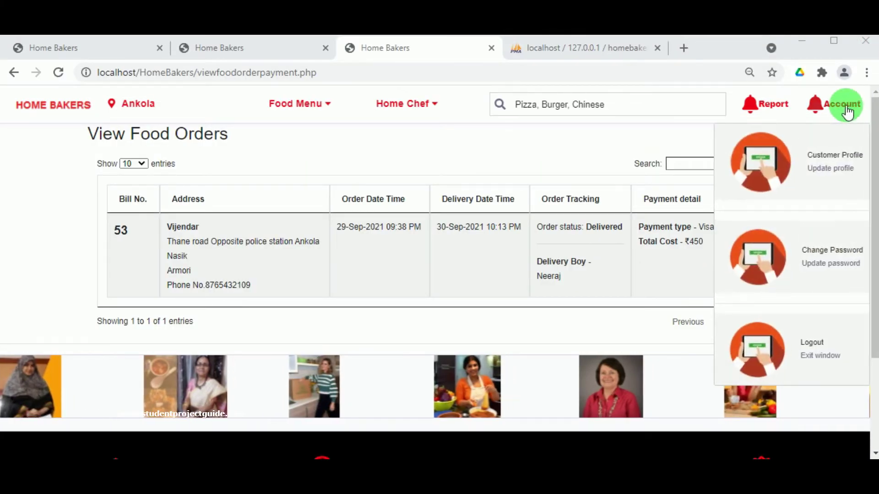
pyautogui.click(824, 163)
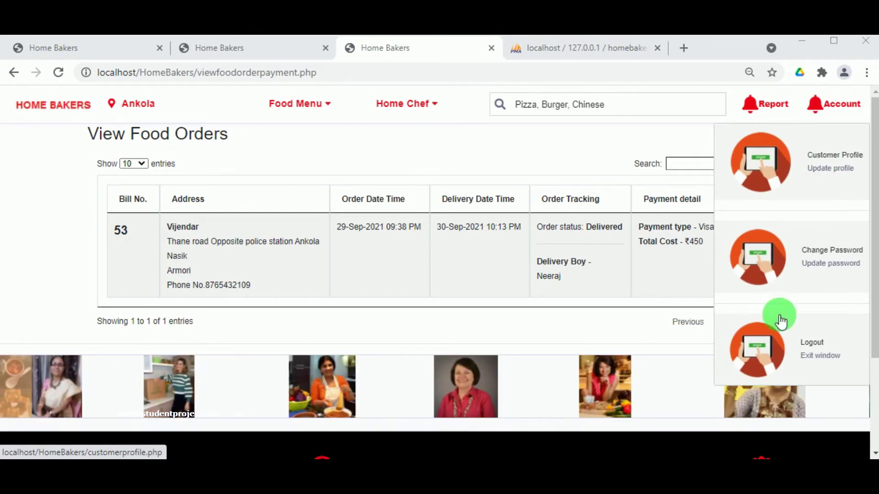
pyautogui.click(801, 346)
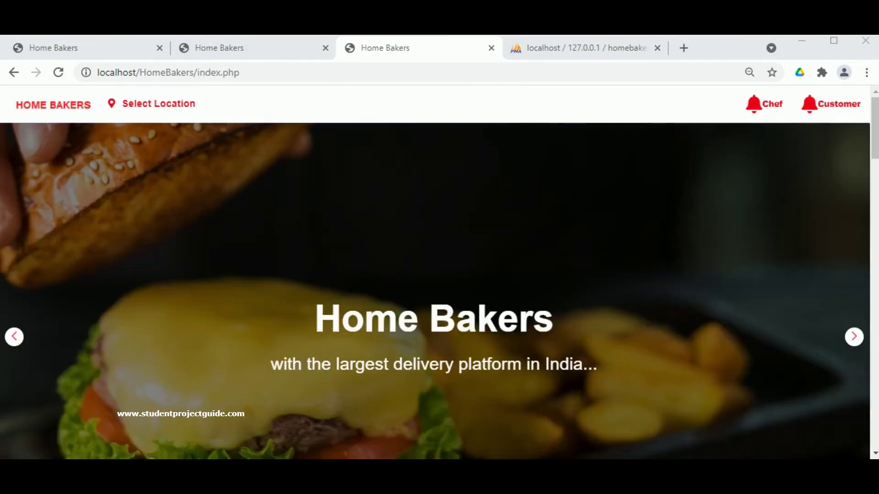
pyautogui.scroll(-5, 671, 153)
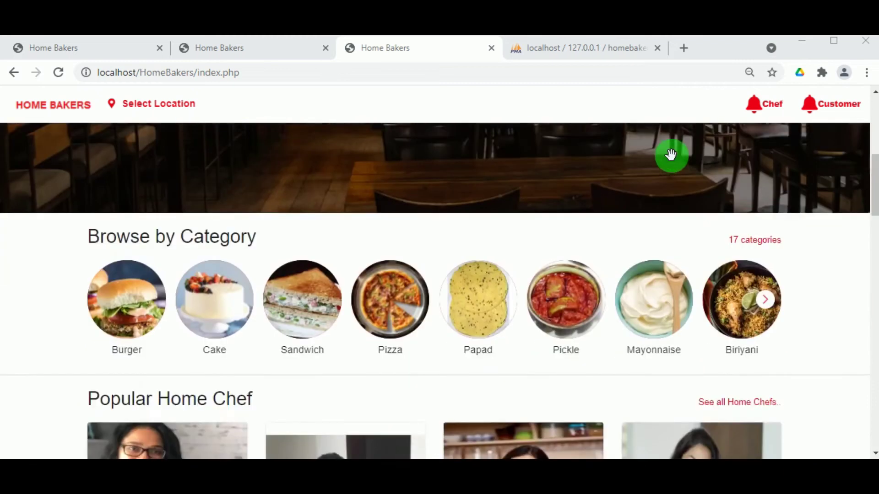
pyautogui.scroll(5, 669, 155)
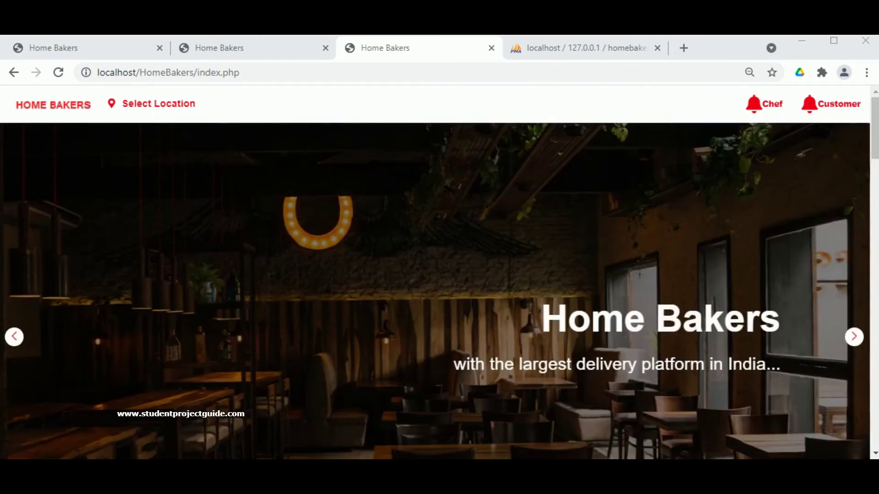